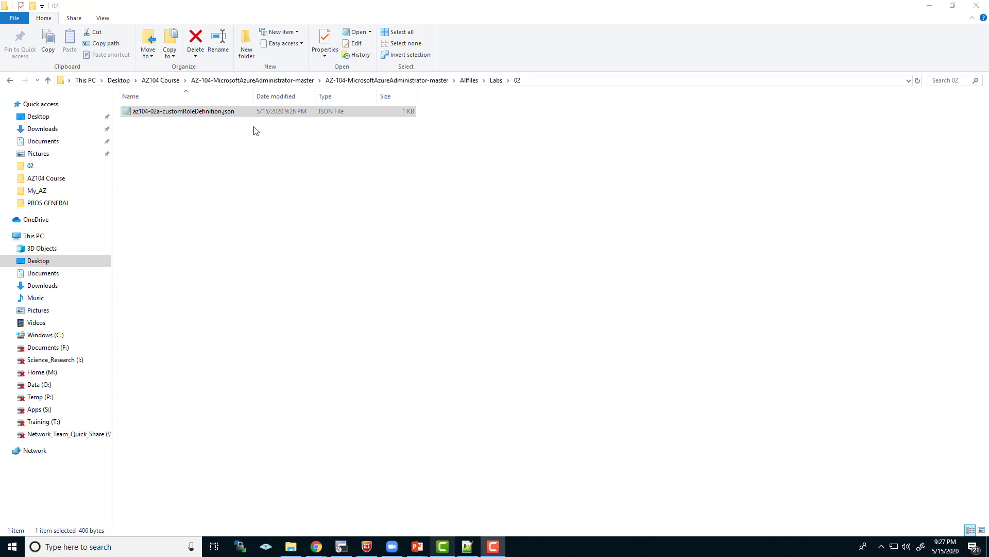
- Open az104-02a-customRoleDefinition.json from the Labs 02 folder in Notepad++
click(214, 119)
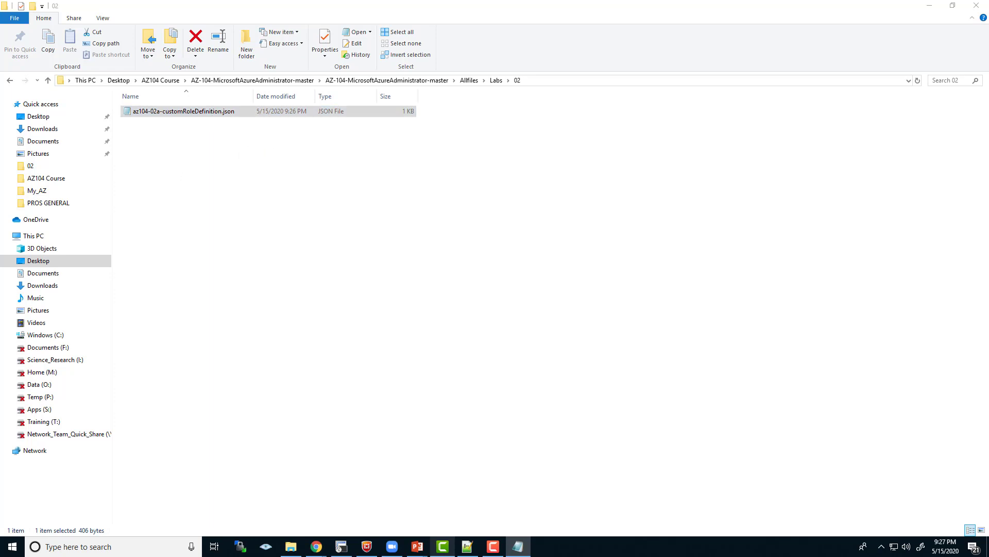
right_click(180, 114)
click(152, 159)
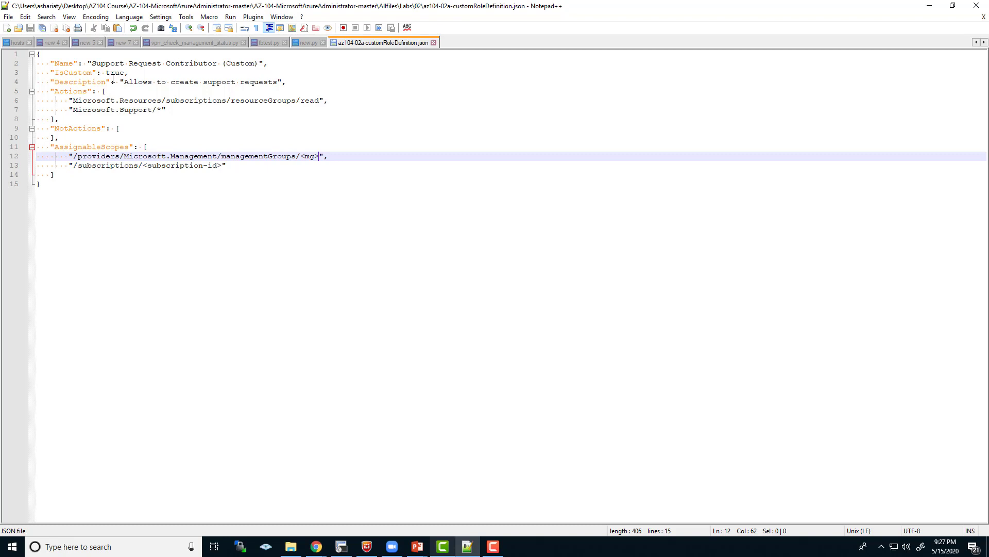
- Review the role's allowed actions and replace the <mg> placeholder in AssignableScopes with az104-02-mg1
drag(78, 111, 153, 117)
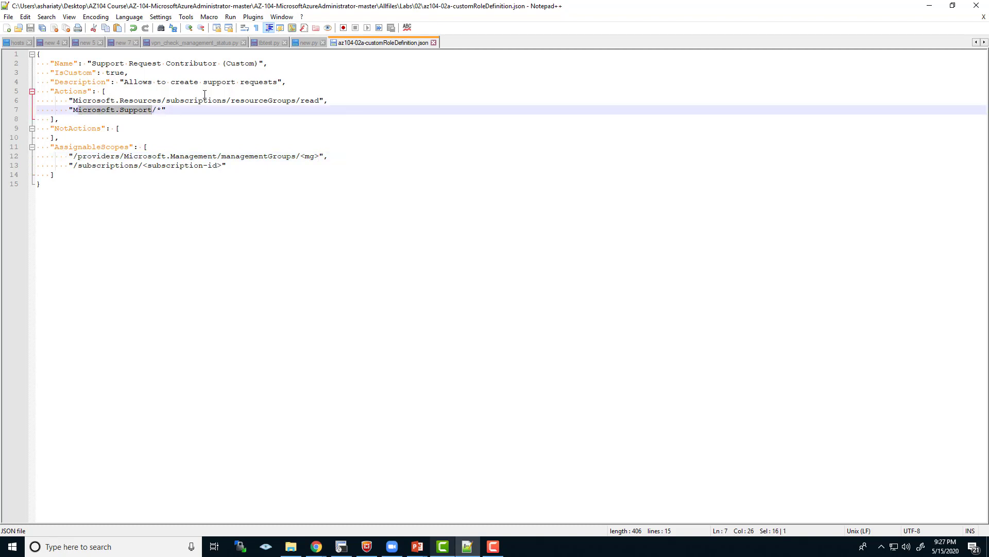
drag(302, 101, 317, 100)
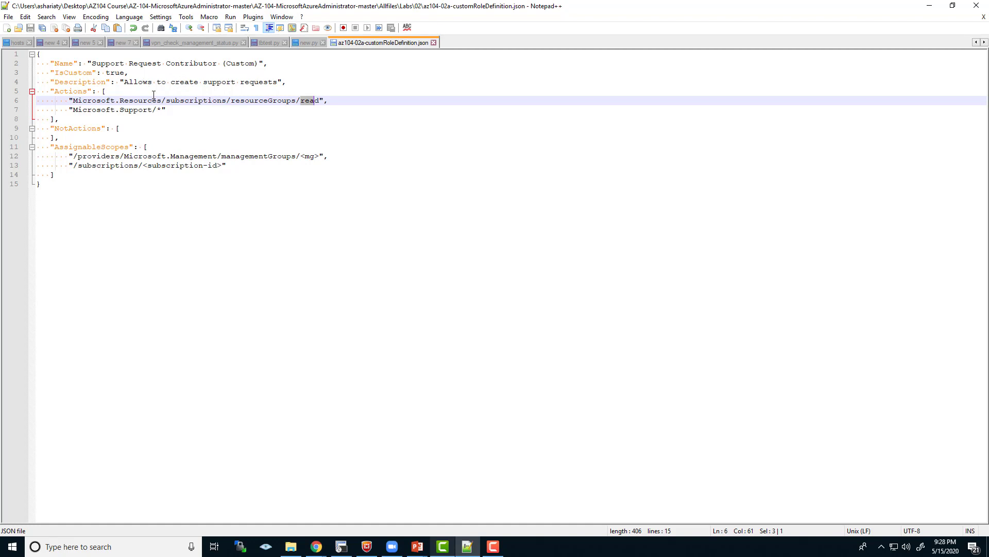
drag(300, 156, 320, 156)
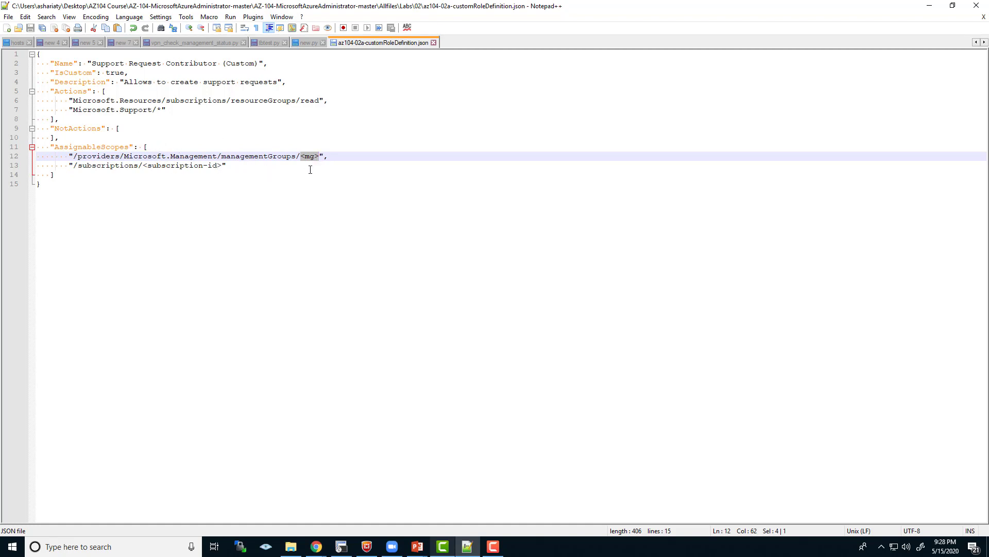
text(az104-02-mg1)
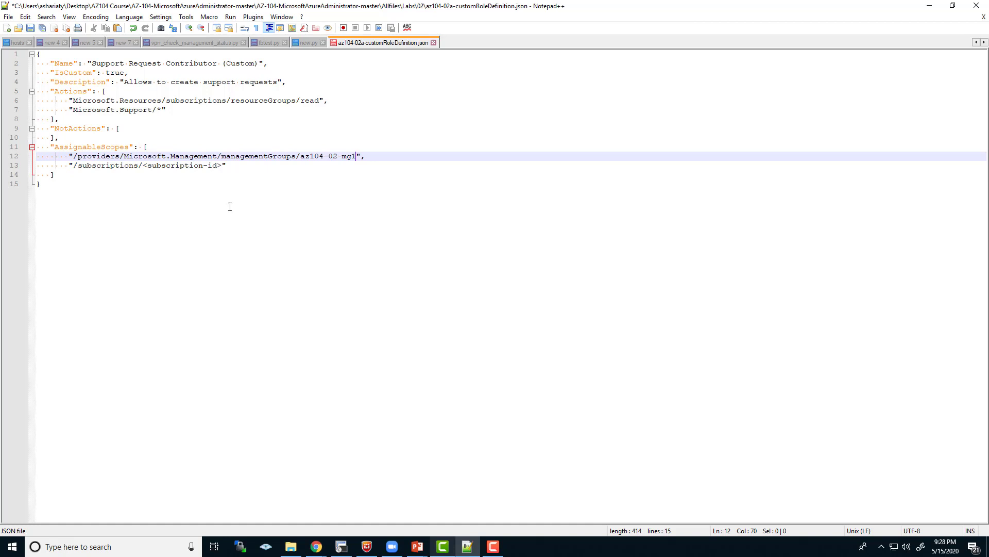
- Switch to the Azure portal in Chrome and copy the subscription ID of Azure Pass - Sponsorship from the Subscriptions list
mouse_move(322, 548)
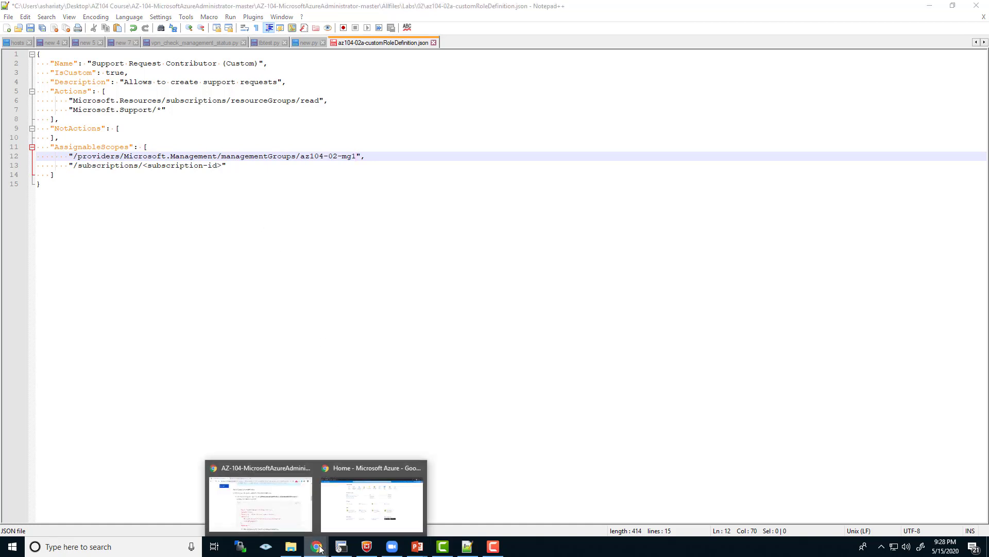
click(358, 517)
click(283, 263)
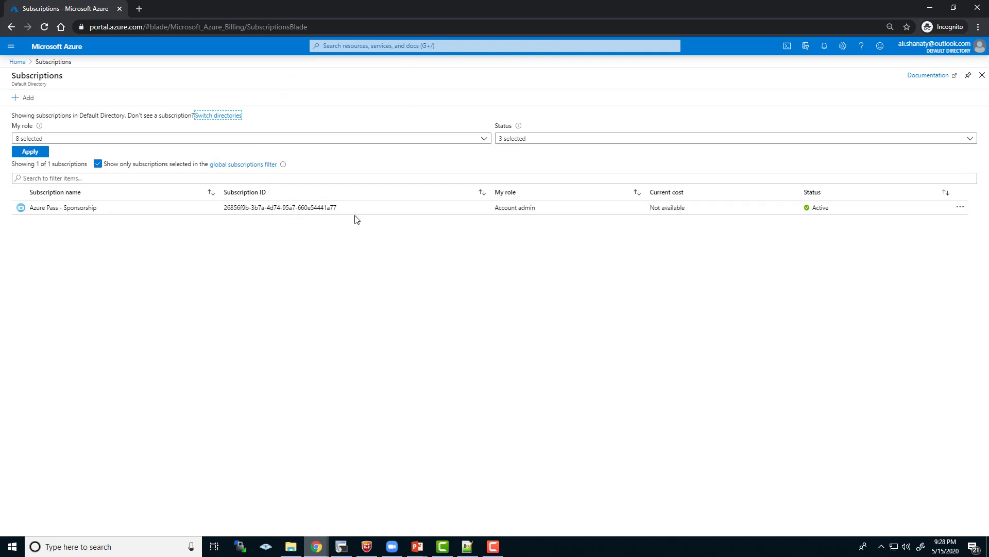
drag(356, 218, 227, 217)
key(ctrl+c)
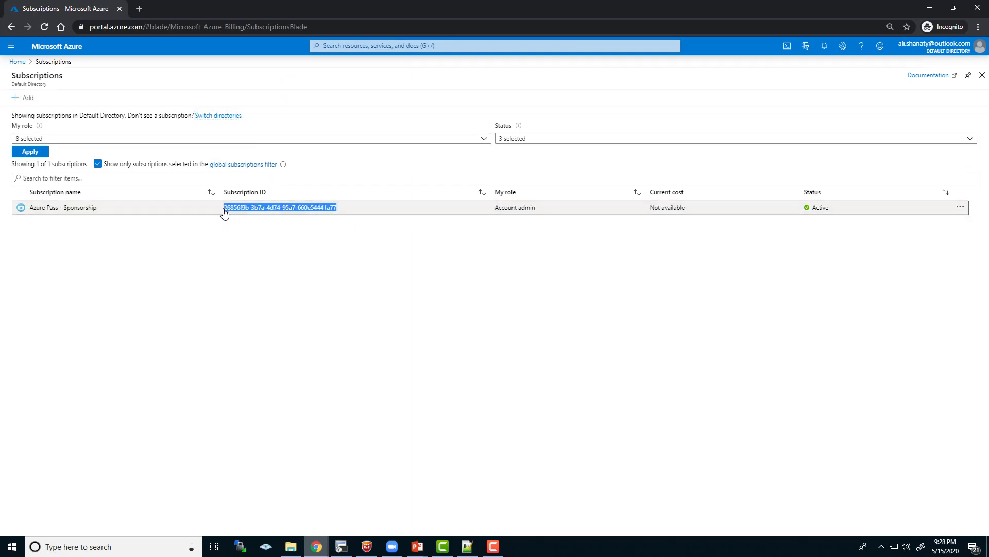
- Back in Notepad++, replace the <subscription-id> placeholder with the copied subscription ID, save the JSON file and minimize the editor
click(466, 546)
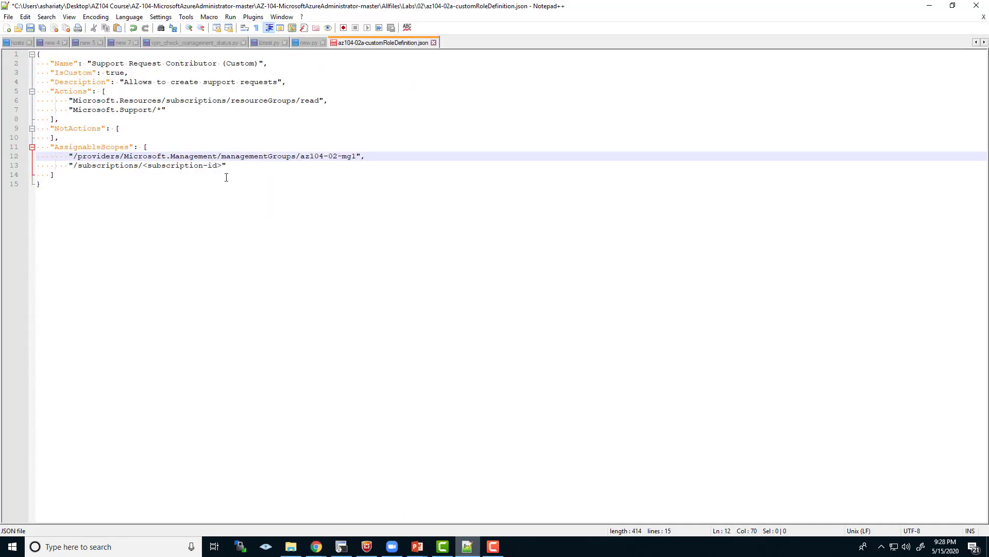
drag(144, 169, 222, 167)
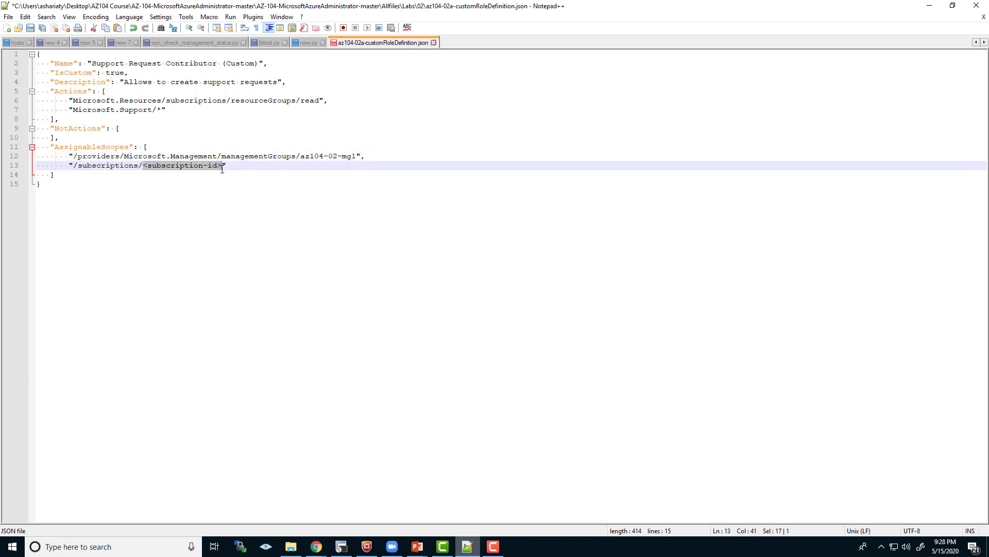
key(ctrl+v)
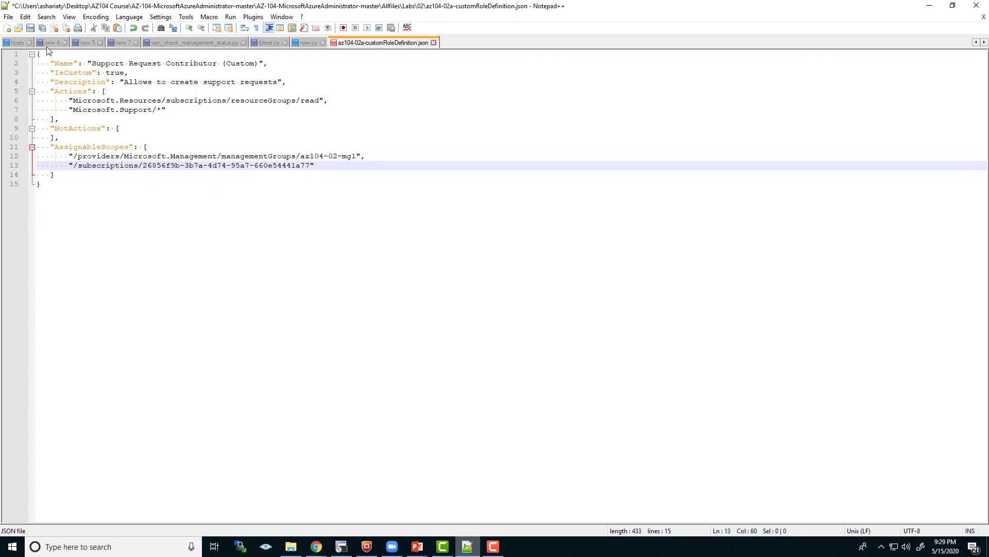
click(30, 27)
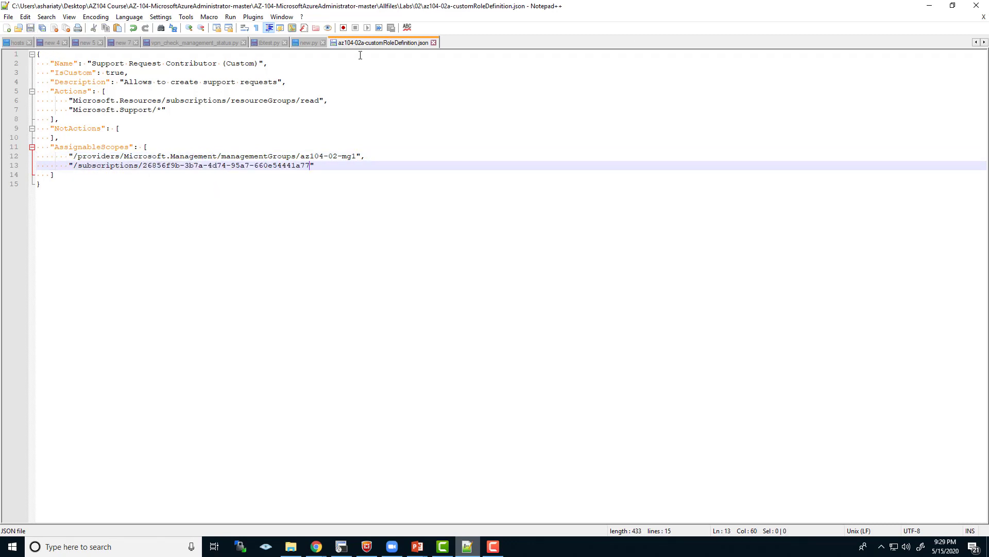
click(930, 6)
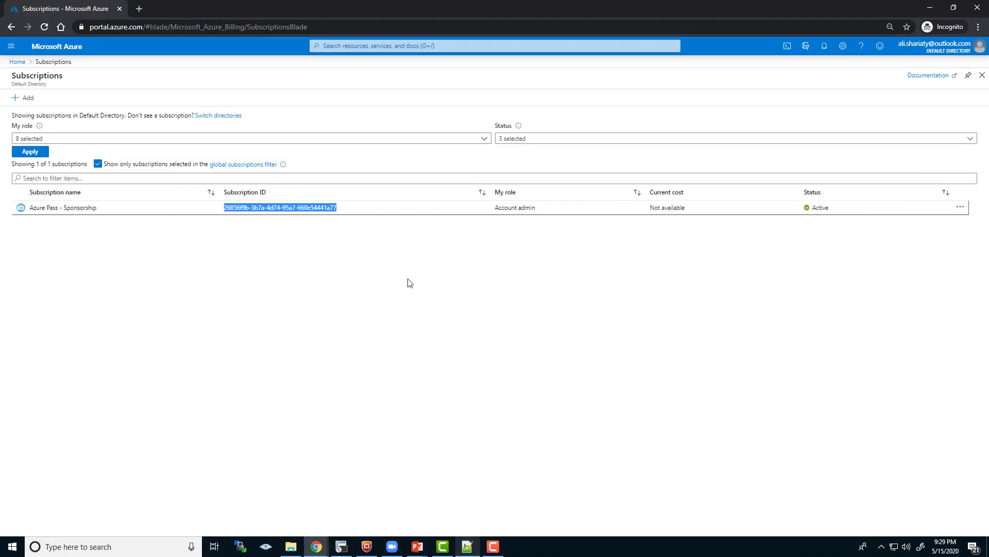
- Start a PowerShell Cloud Shell session in the Azure portal and enter a few blank lines at its prompt
click(343, 288)
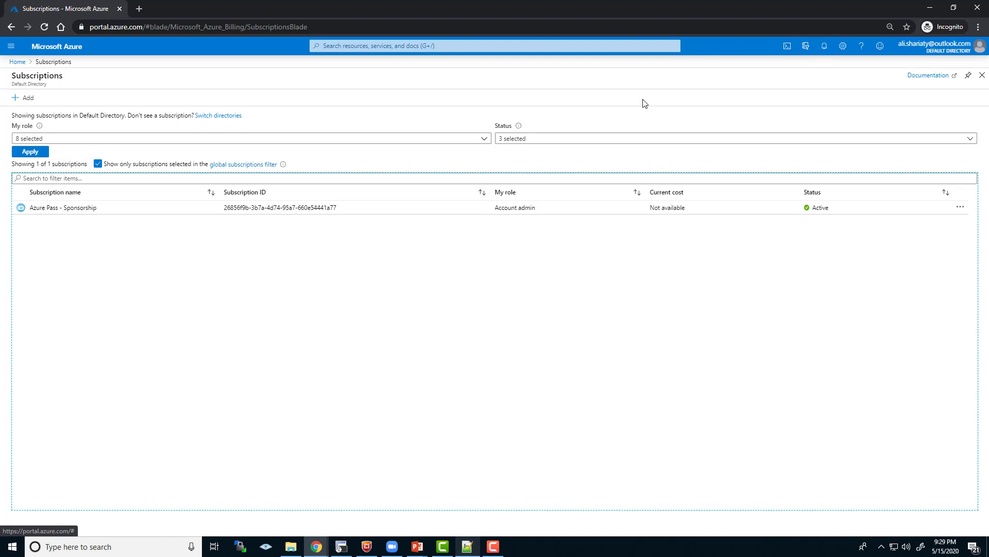
click(787, 47)
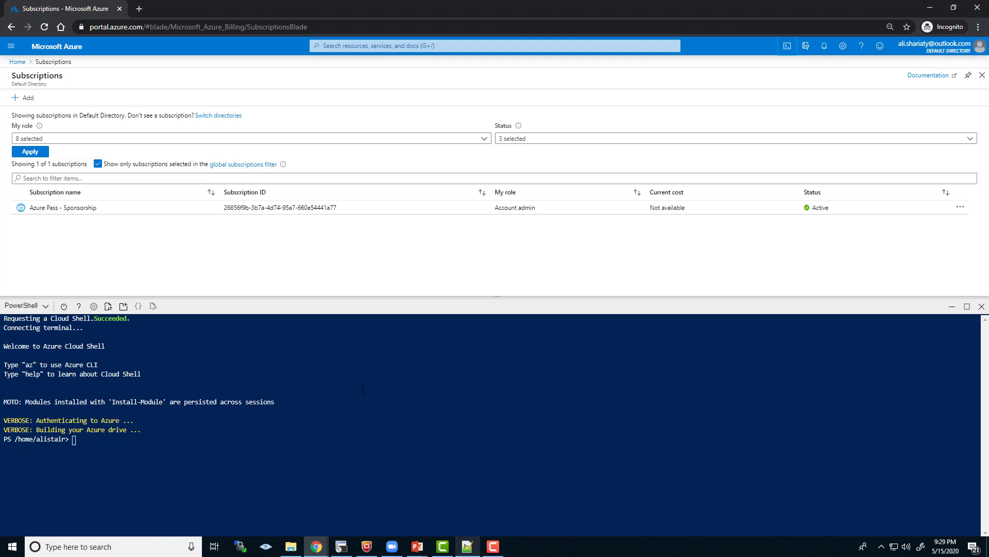
click(362, 389)
key(Return)
key(Return)
key(Return)
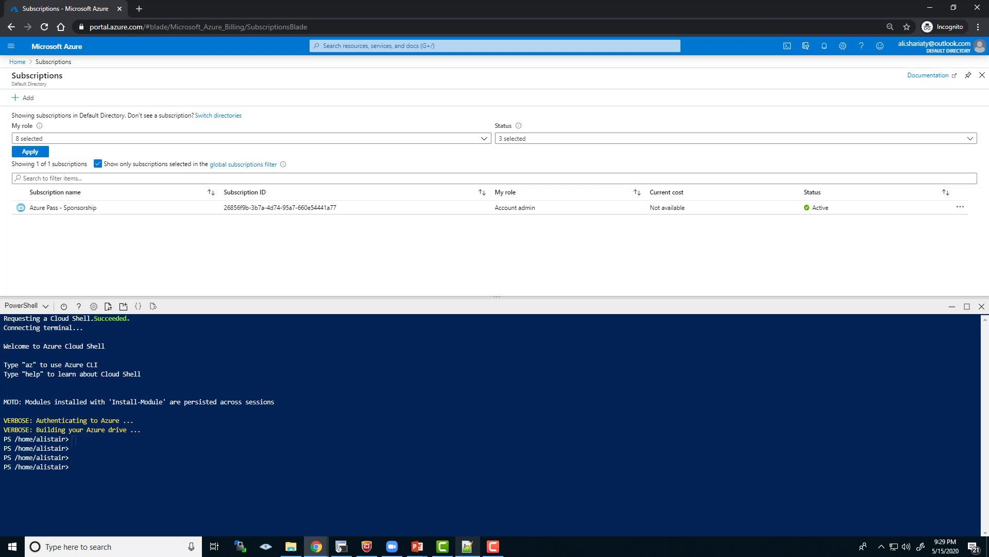
- Check the available Cloud Shell types, keep PowerShell, and upload az104-02a-customRoleDefinition.json to the Cloud Shell home directory
click(45, 306)
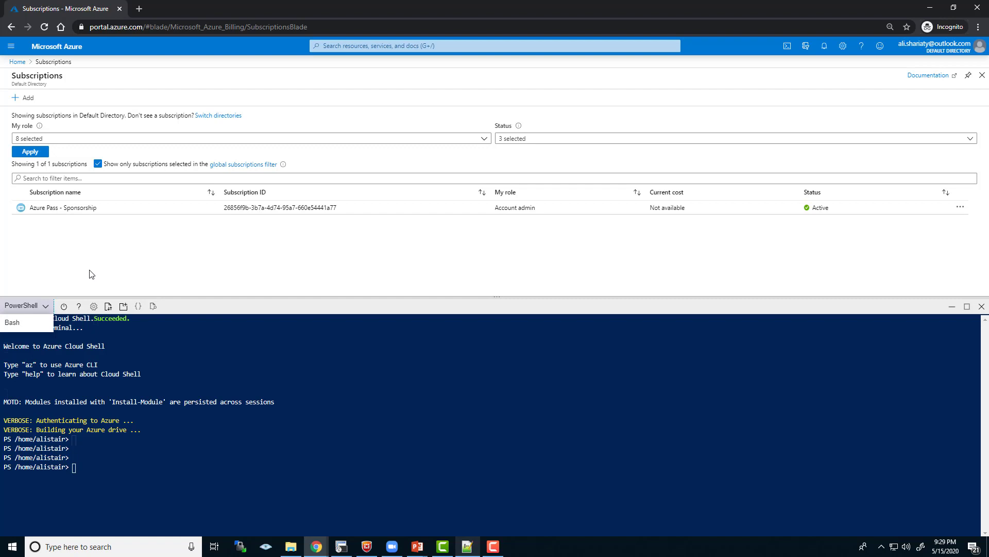
click(57, 308)
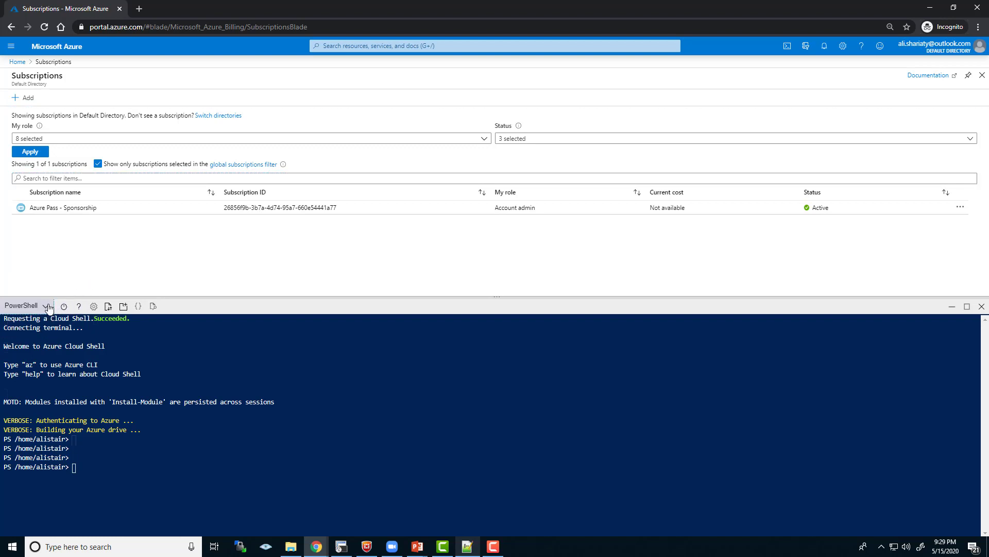
click(109, 309)
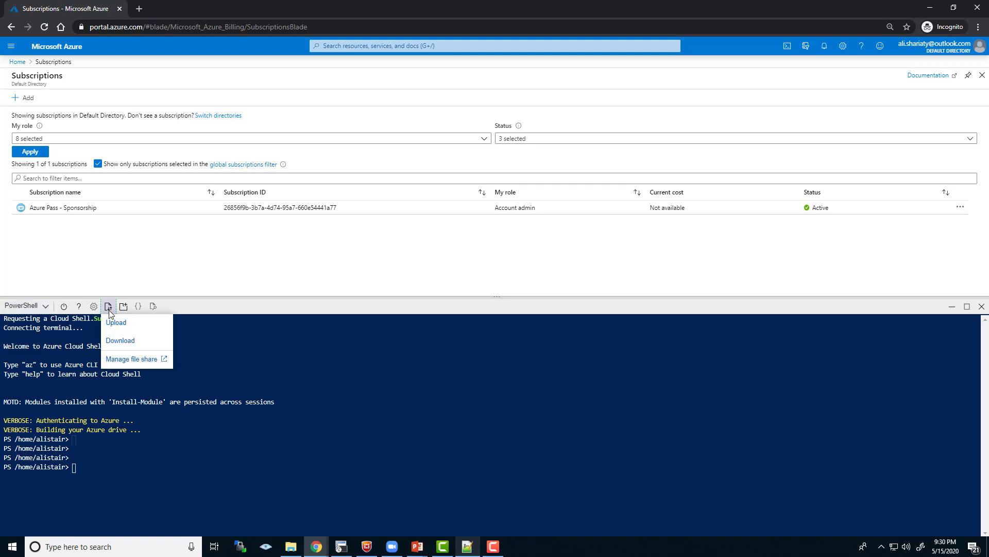
click(115, 322)
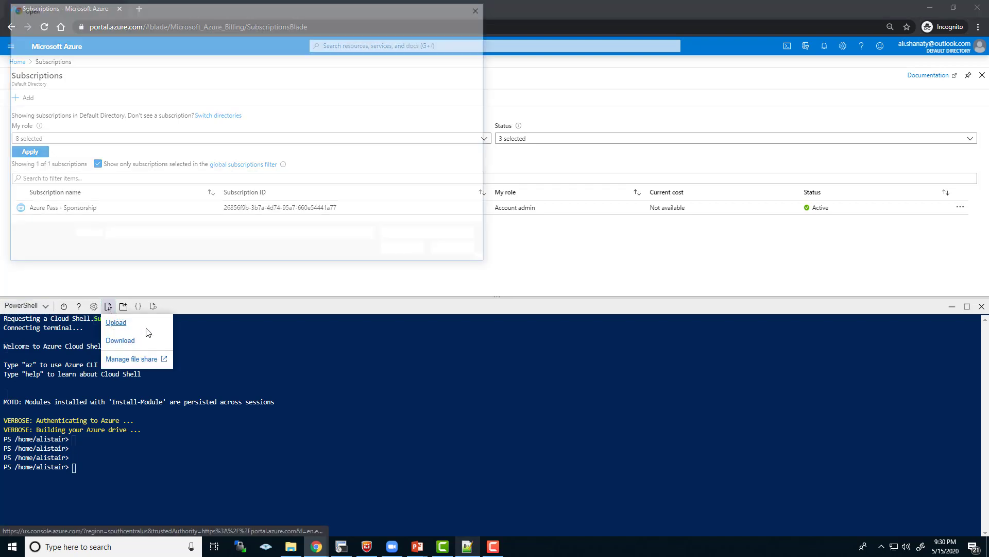
click(155, 73)
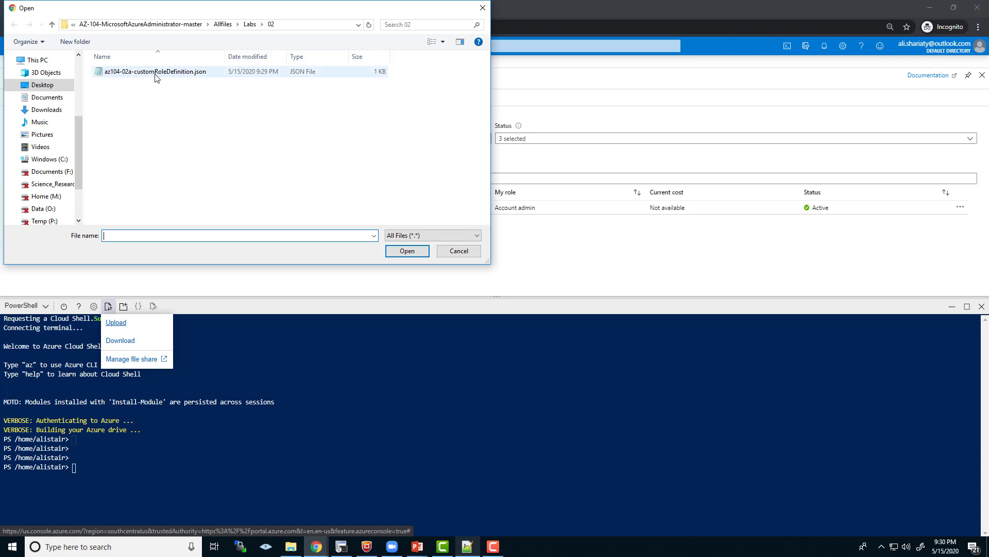
click(406, 250)
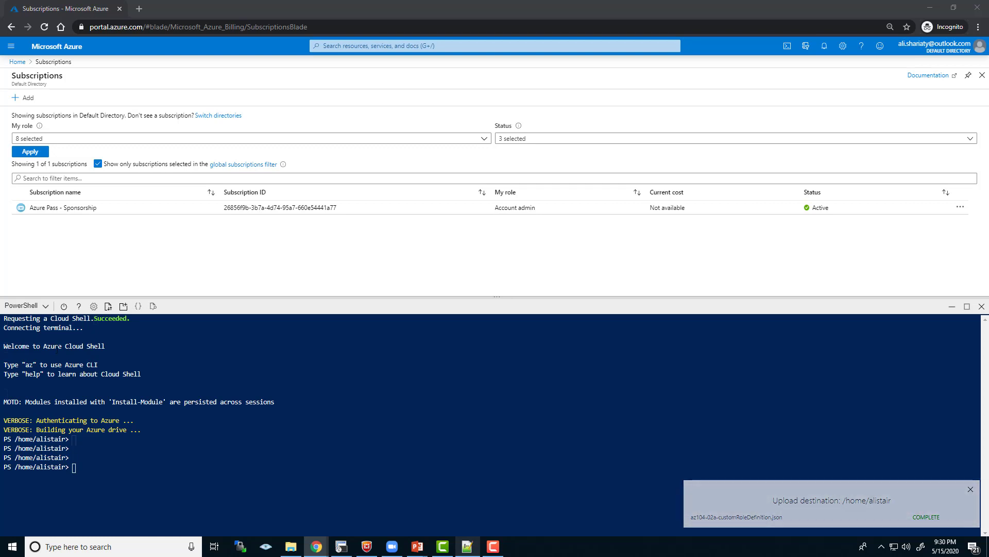
- Run New-AzRoleDefinition -InputFile $HOME/az104-02a-customRoleDefinition.json to create the custom role, and close Cloud Shell
right_click(165, 464)
click(220, 390)
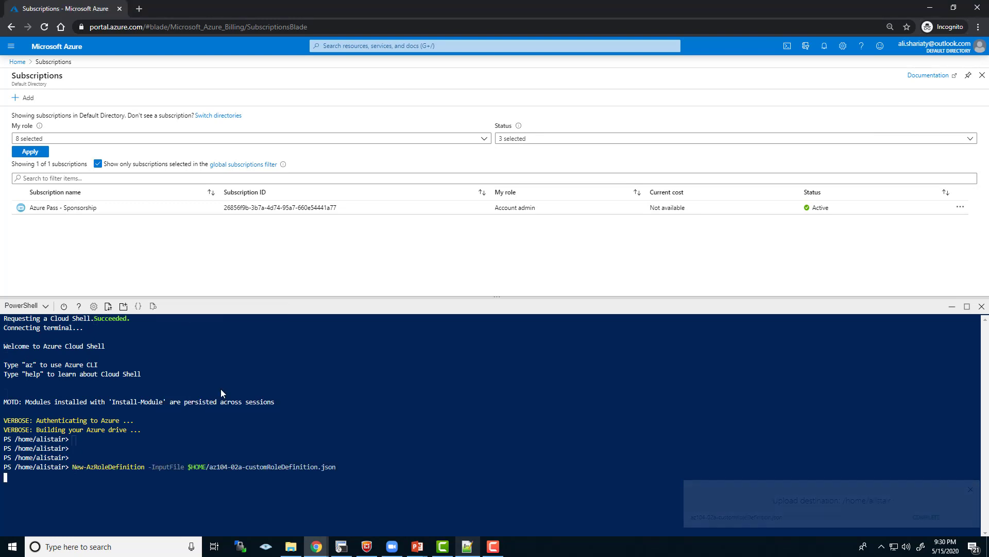
key(Return)
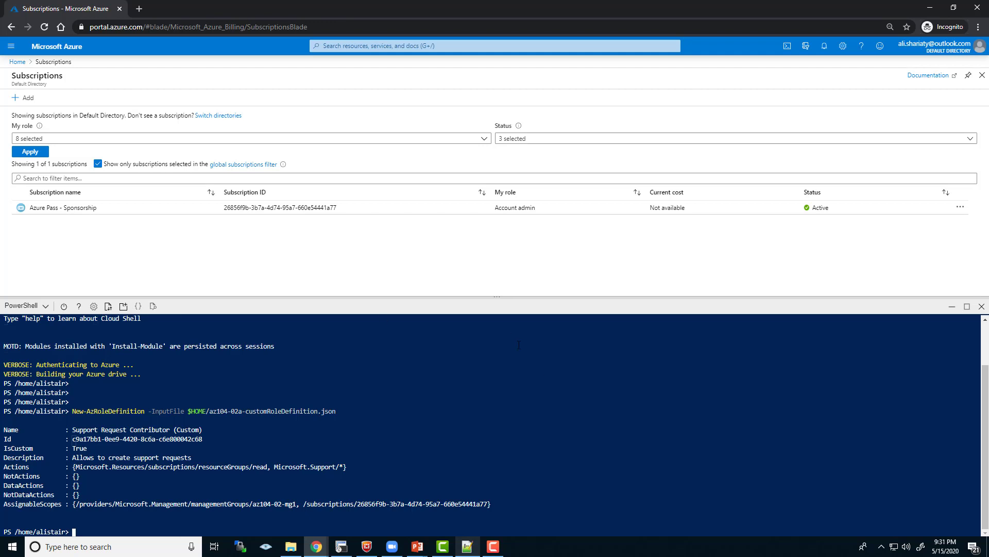
click(982, 307)
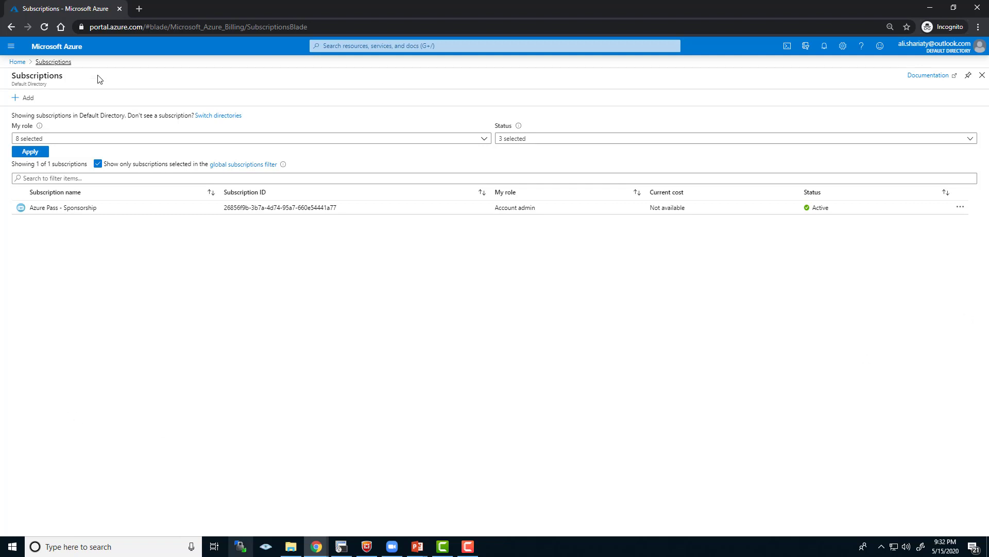
- Search the portal for "active di", open Azure Active Directory and show its list of users
click(451, 48)
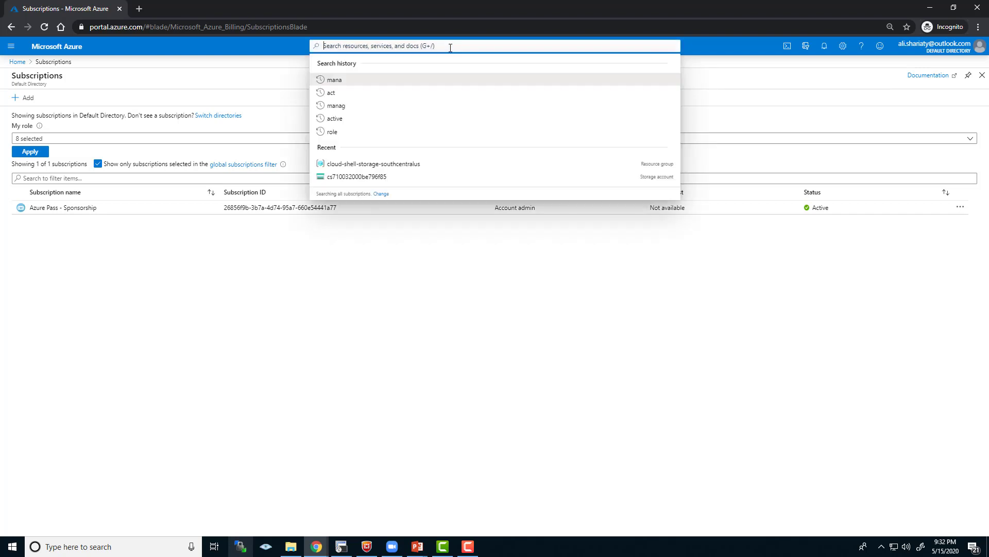
text(active di)
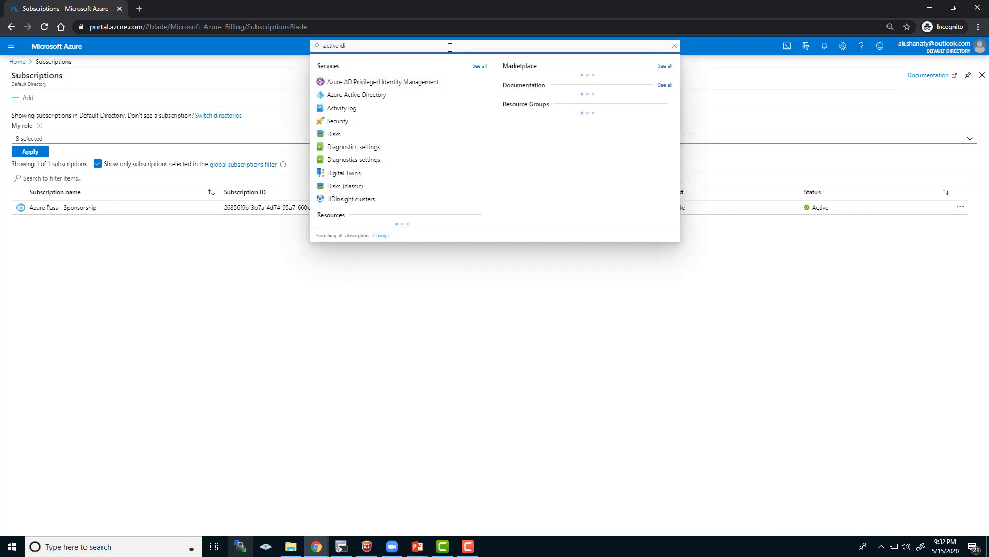
click(387, 93)
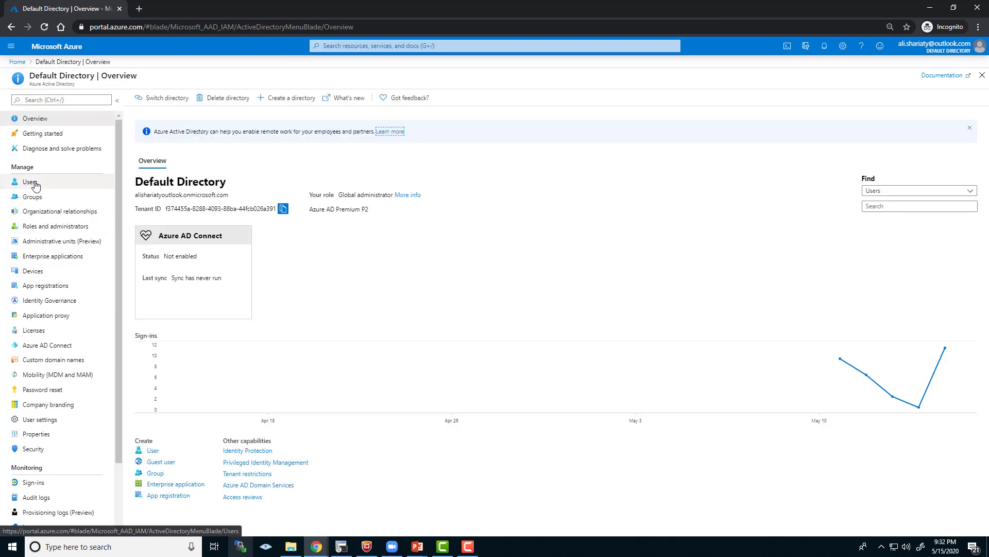
click(37, 185)
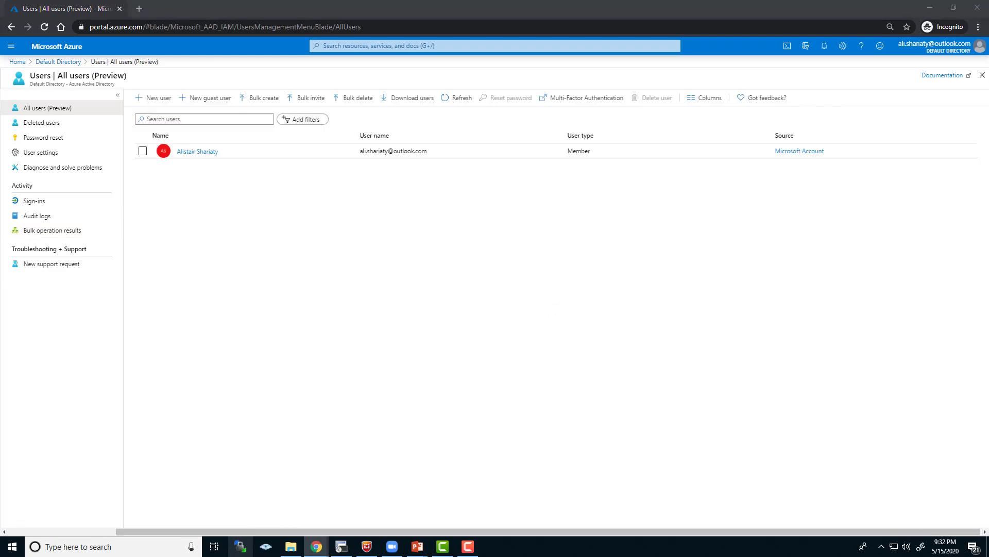
- Start a new directory user with both the user name and the name set to az104-02-aaduser1
click(160, 98)
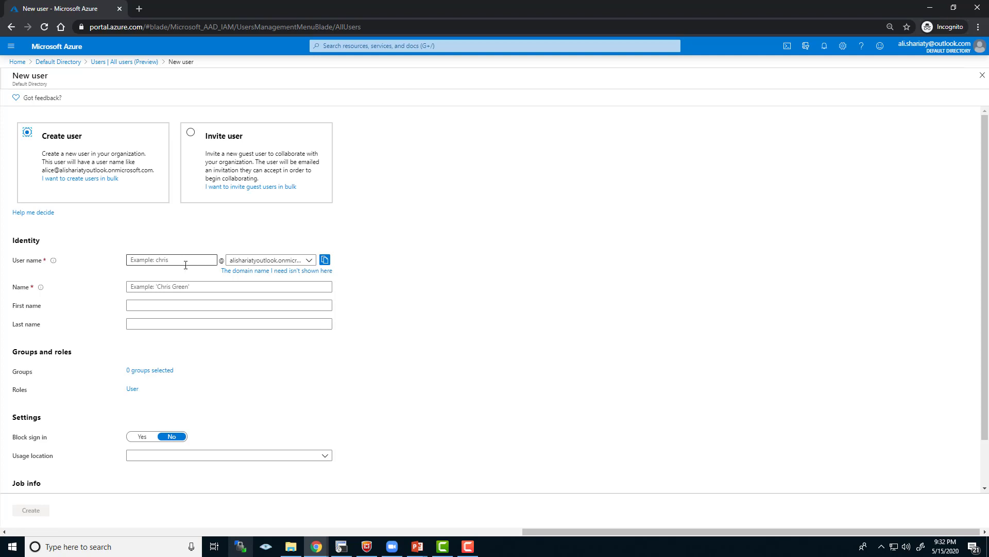
click(185, 258)
text(az104-02-aaduser1)
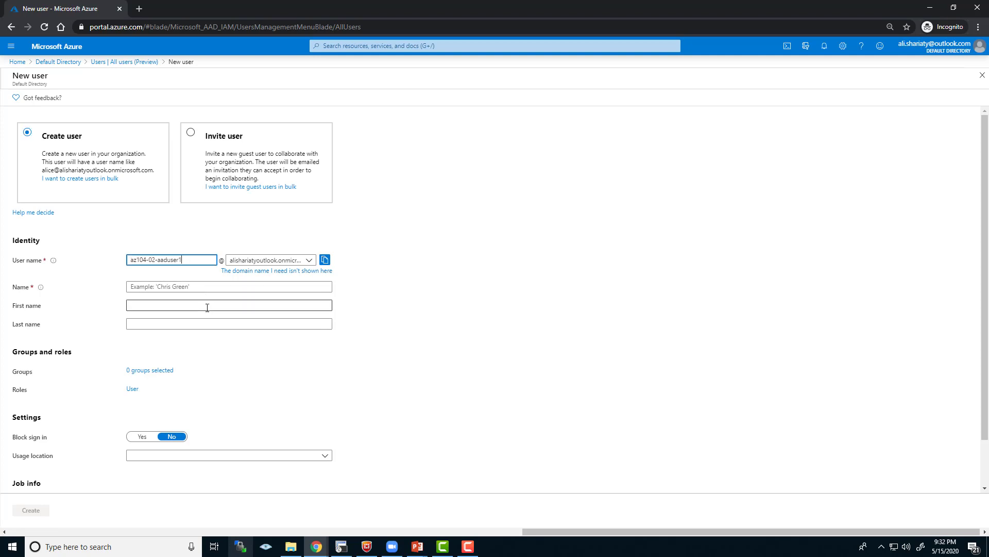
click(180, 286)
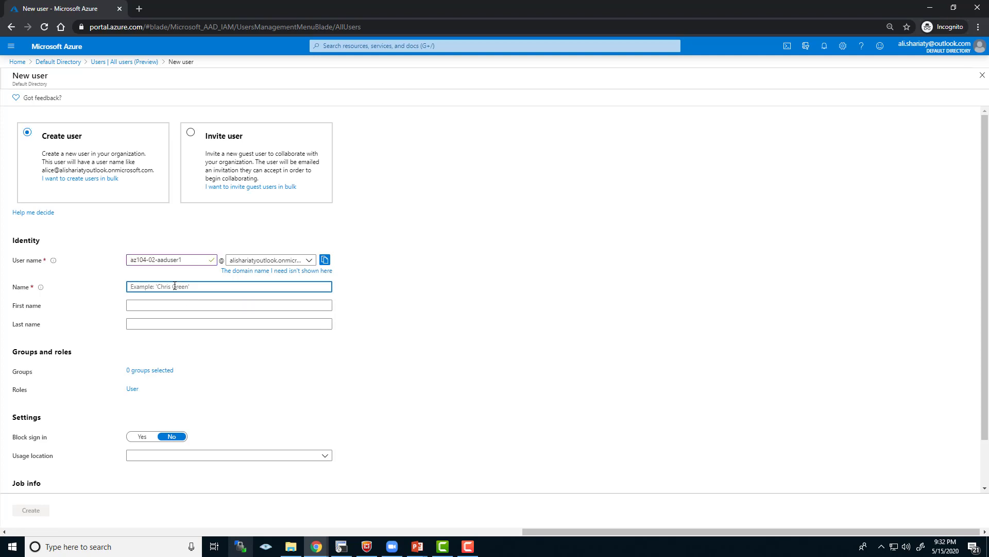
key(ctrl+v)
- Choose to create the password yourself, enter the initial password, create user az104-02-aaduser1, and select its full user name in the user list
click(132, 383)
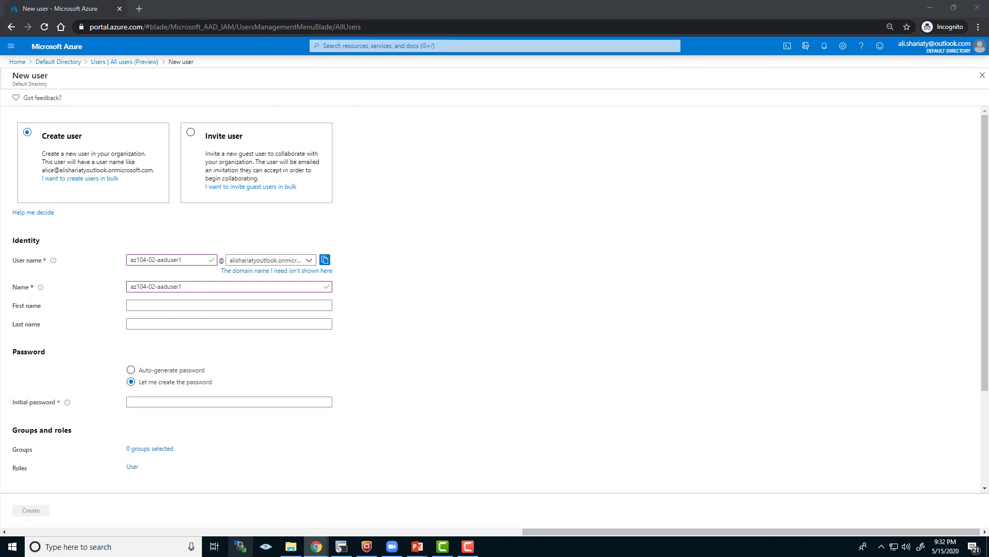
click(169, 397)
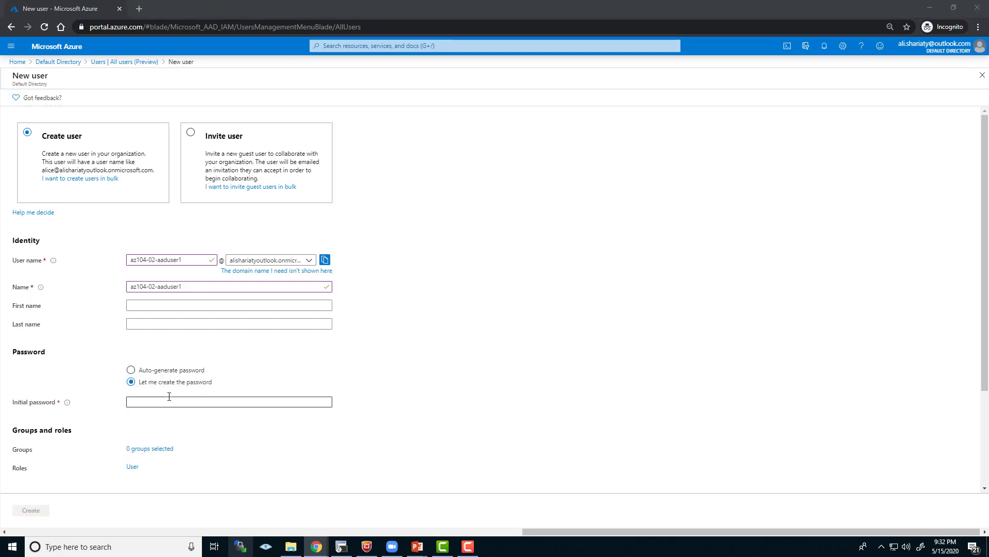
key(ctrl+v)
click(410, 371)
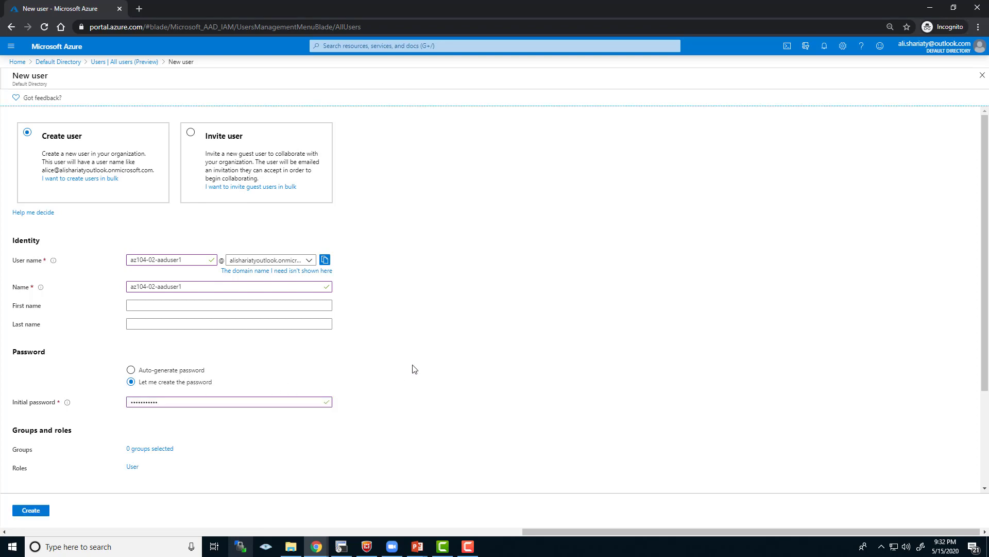
scroll(411, 371, down, 3)
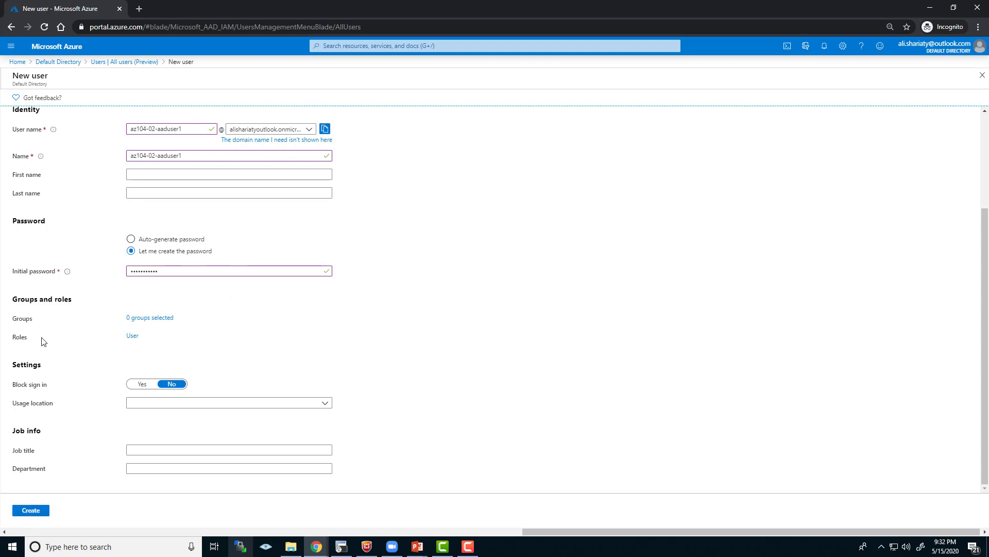
click(30, 511)
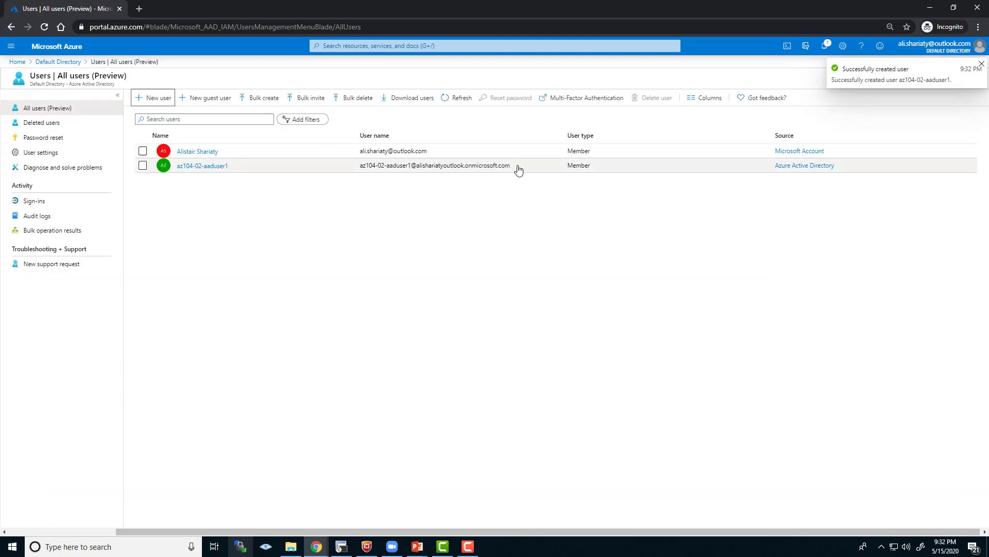
drag(514, 167, 359, 172)
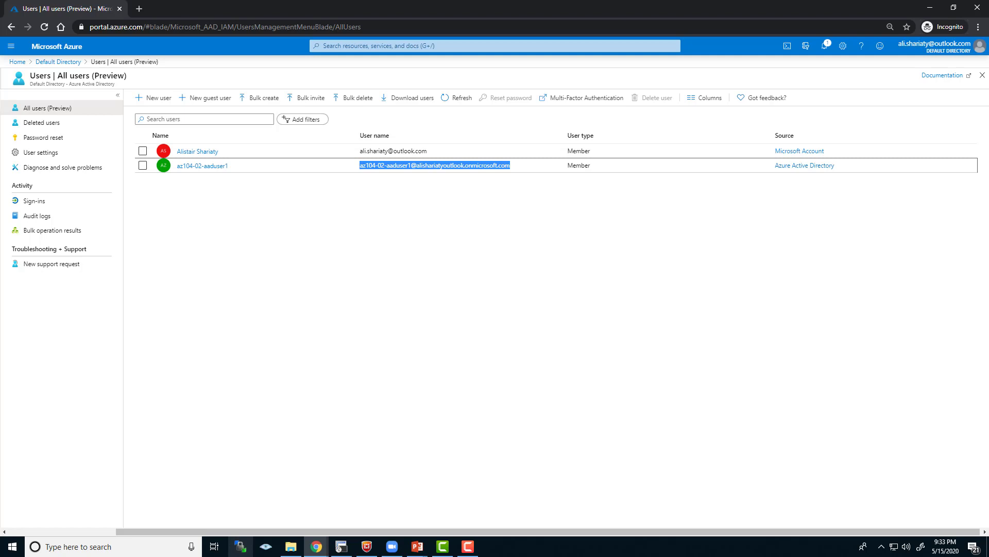
- Search the portal for "manage", open Management groups, and show the access control (IAM) of az104-02-mg1
click(377, 45)
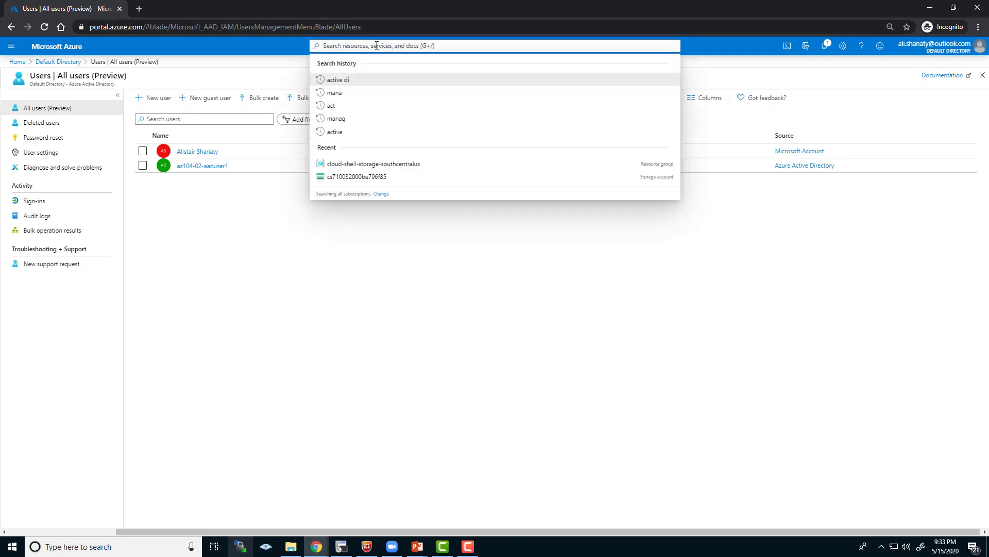
text(manage)
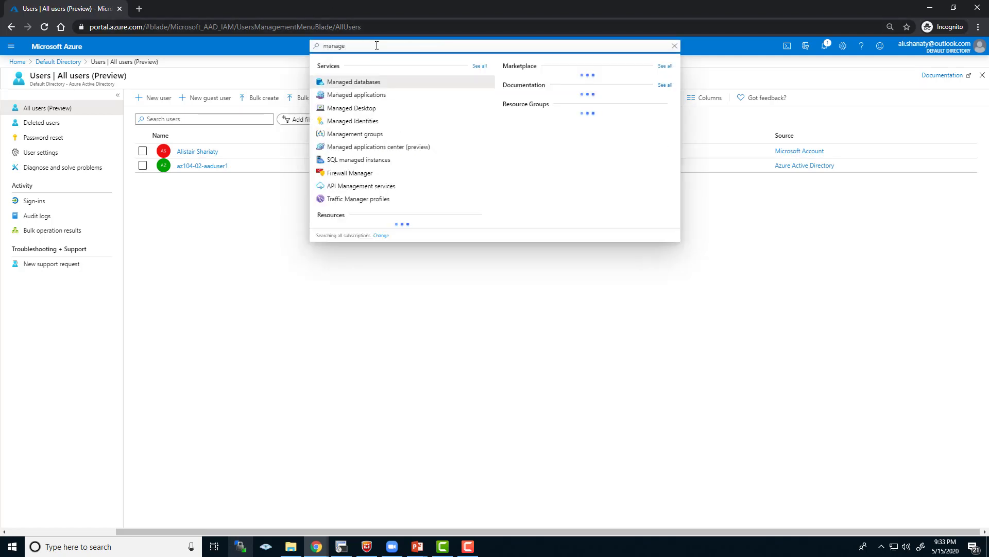
click(376, 137)
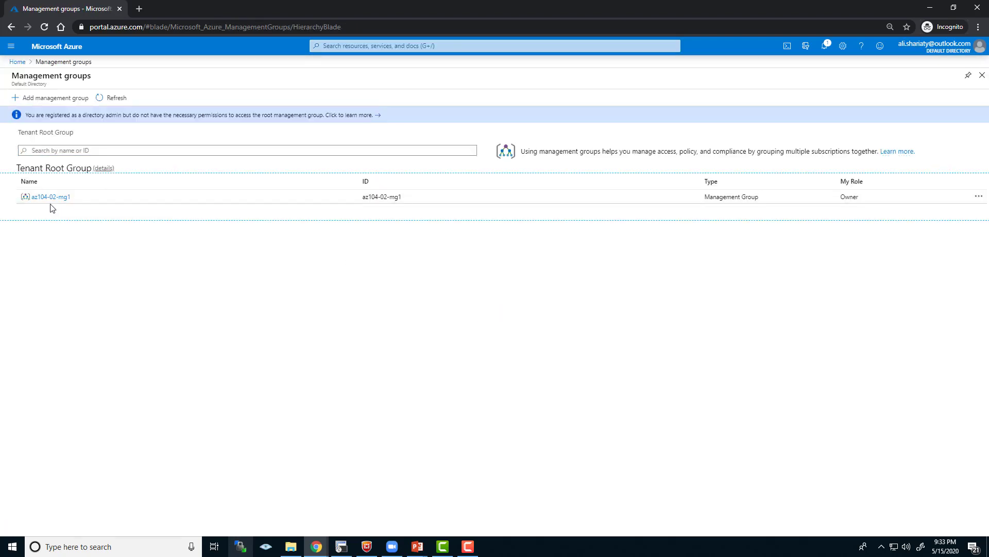
click(50, 198)
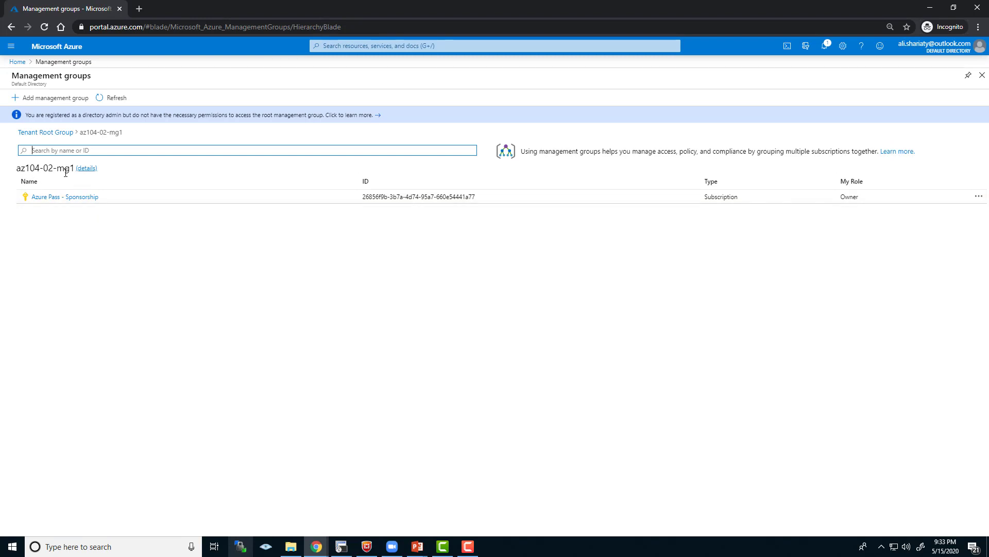
click(85, 169)
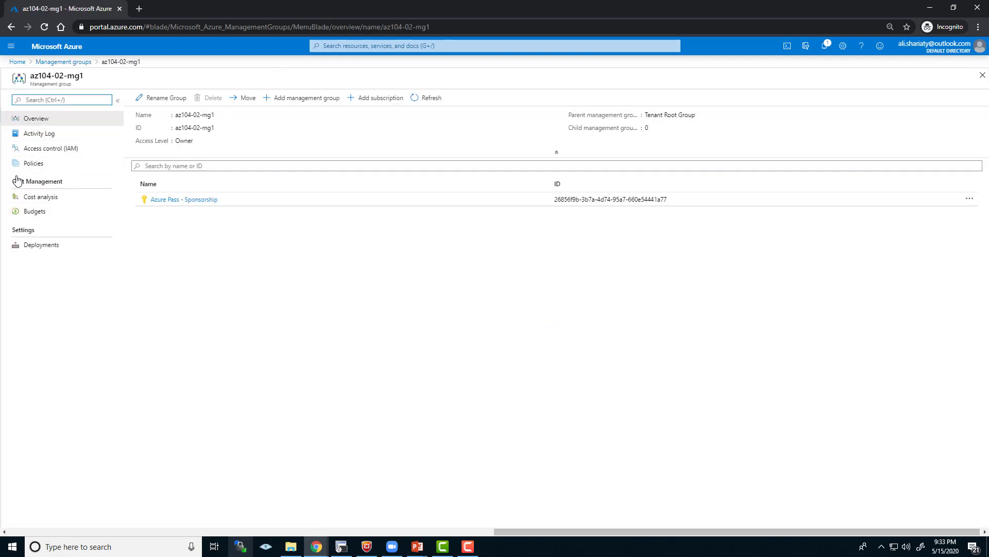
click(49, 152)
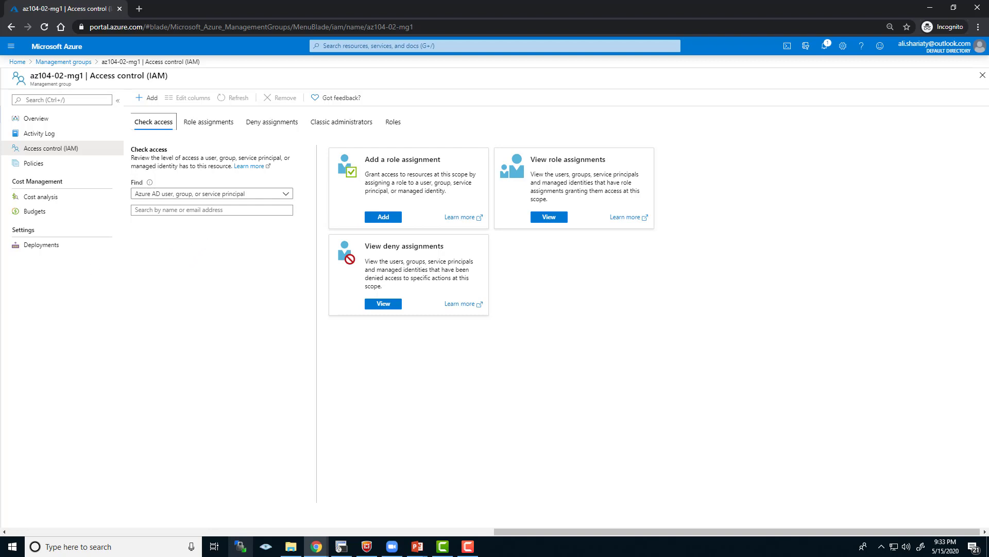
key(alt+Tab)
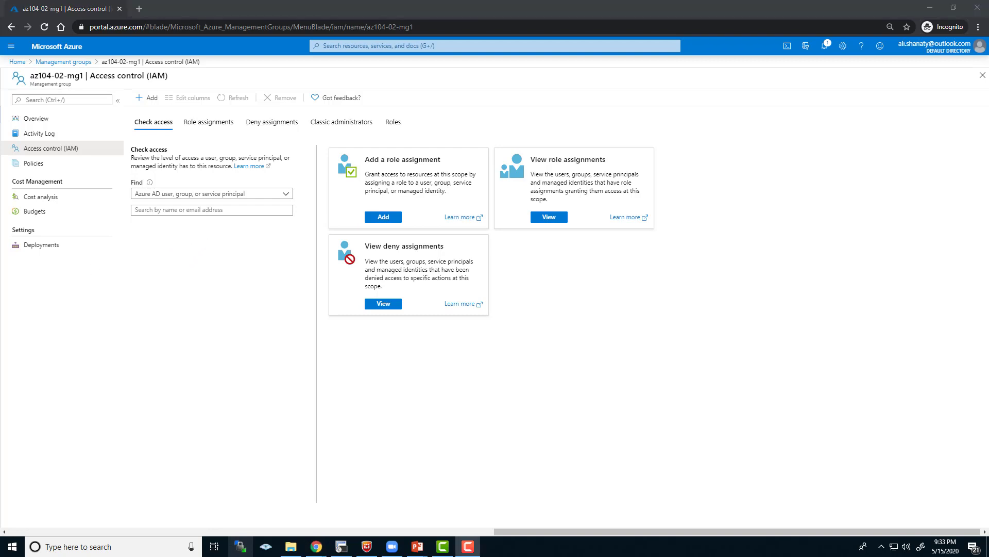
- Add a role assignment on az104-02-mg1 and choose the role Support Request Contributor (Custom)
click(148, 98)
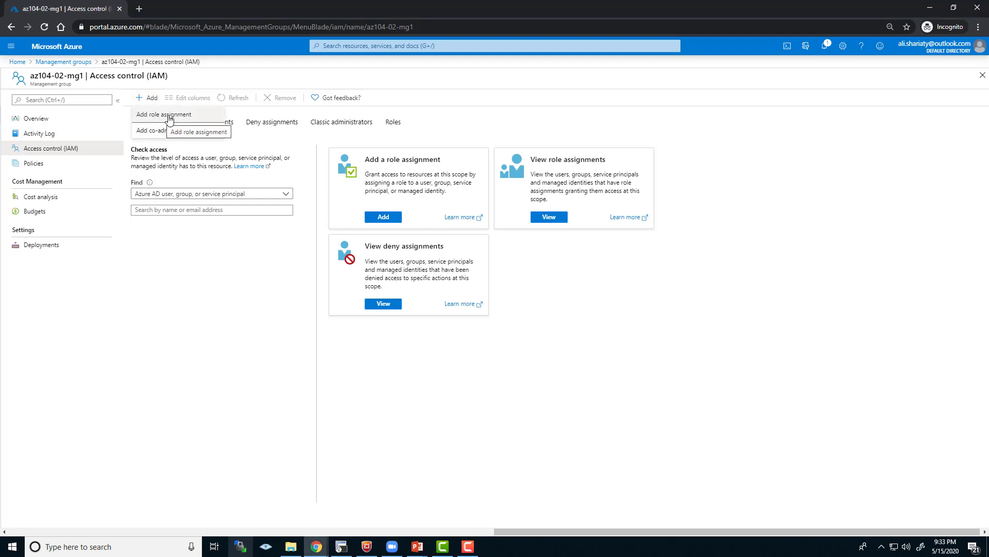
click(160, 116)
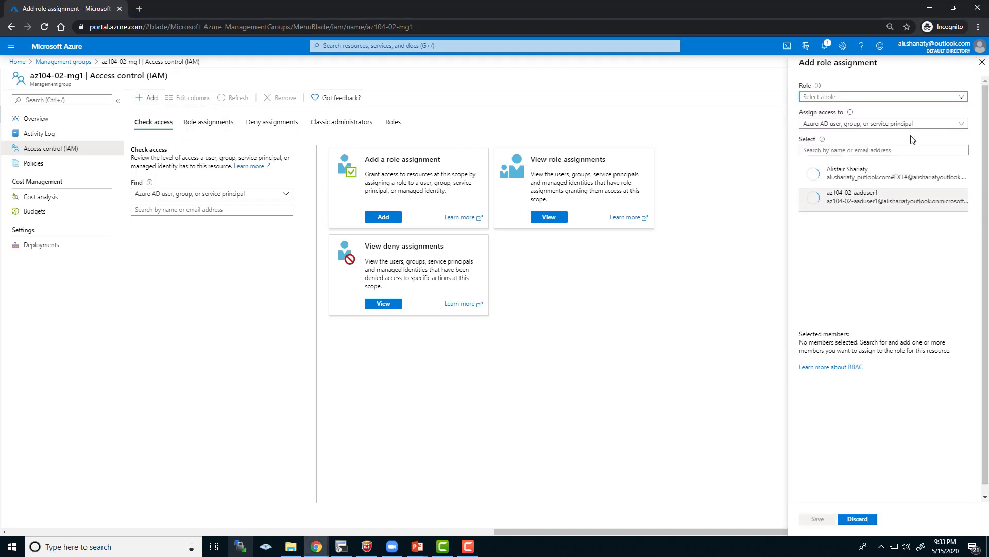
click(962, 98)
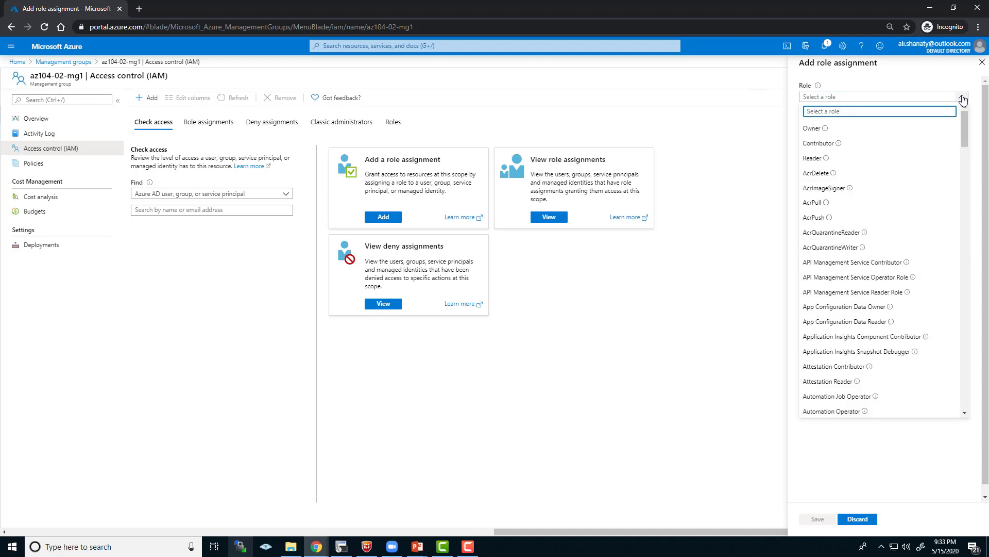
text(suppo)
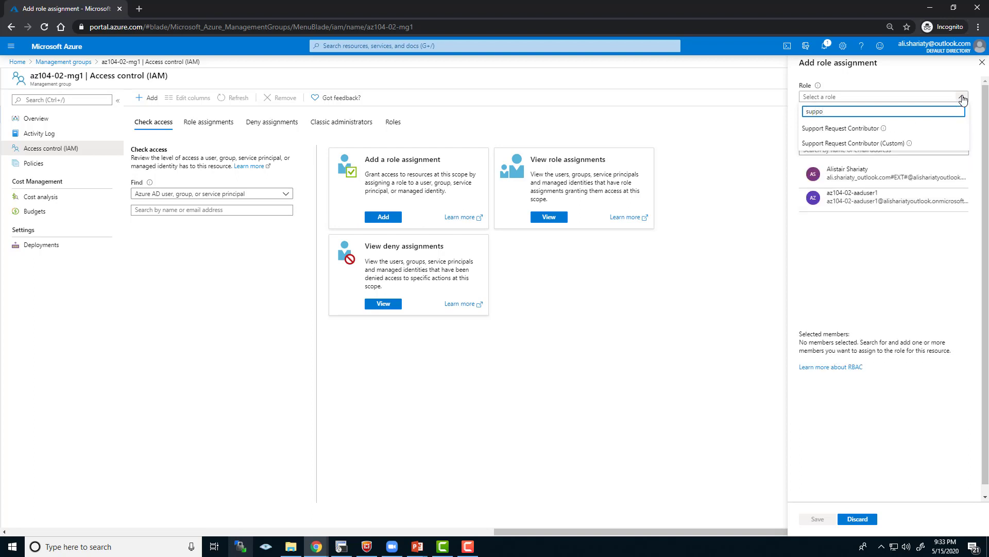
click(897, 144)
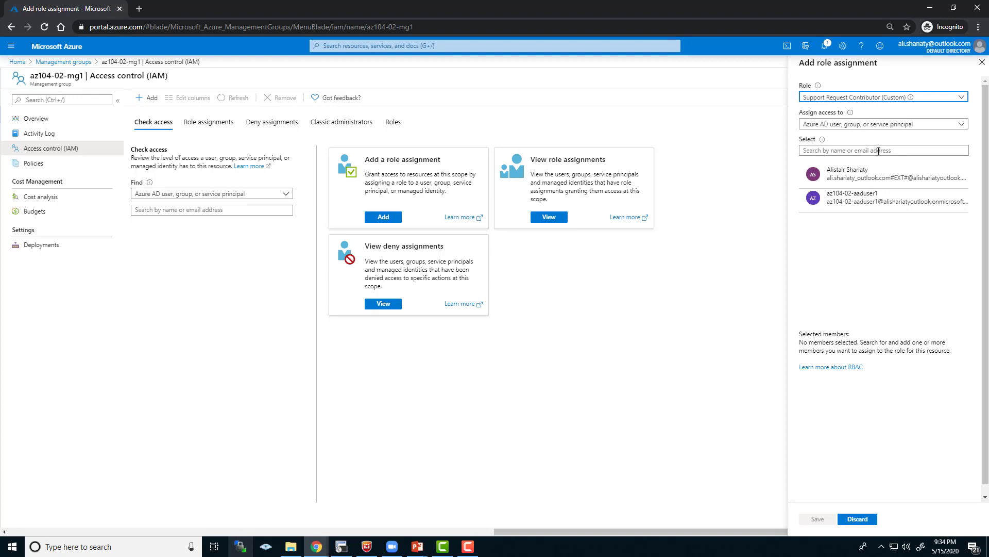
- Keep access assigned to Azure AD user, group, or service principal, select member az104-02-aaduser1 and save the role assignment
click(868, 126)
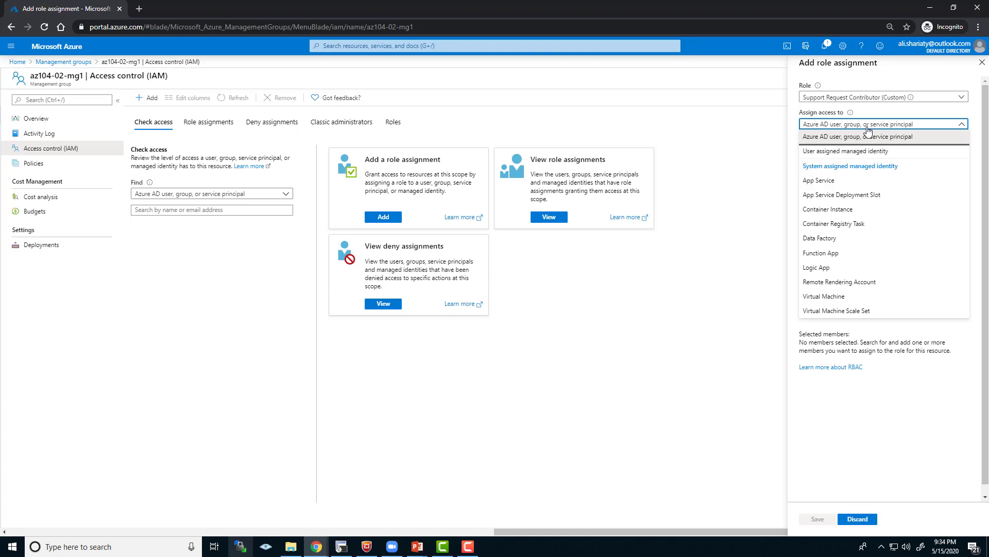
click(881, 117)
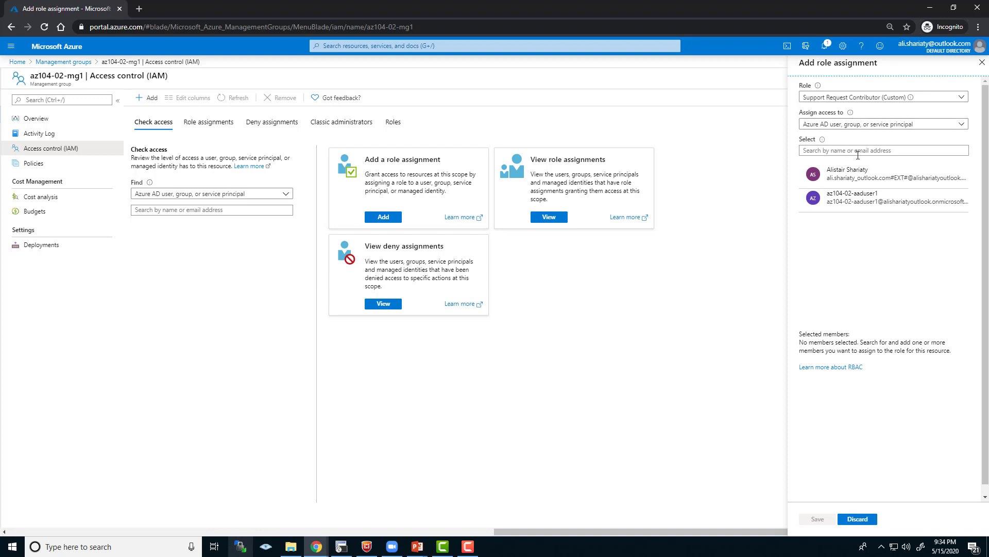
click(872, 200)
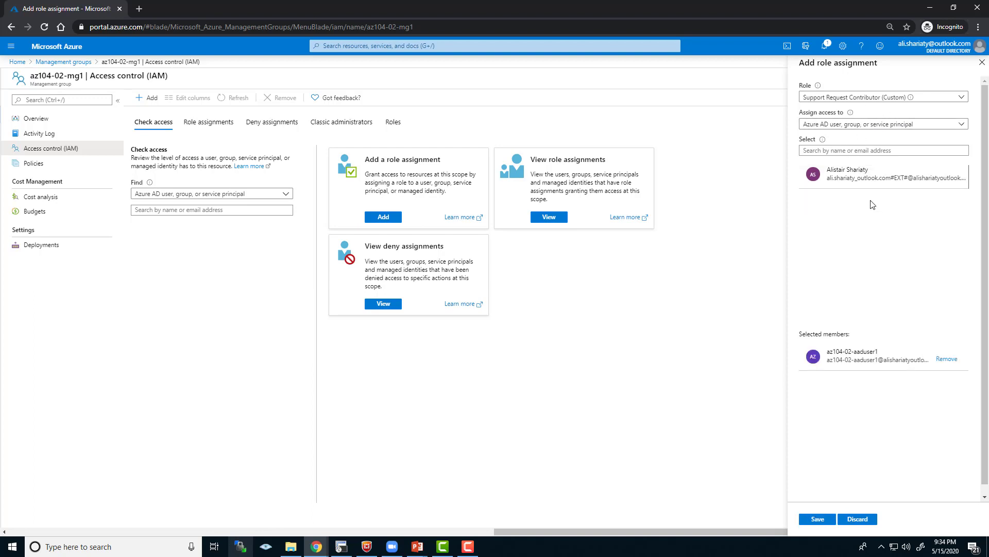
click(825, 521)
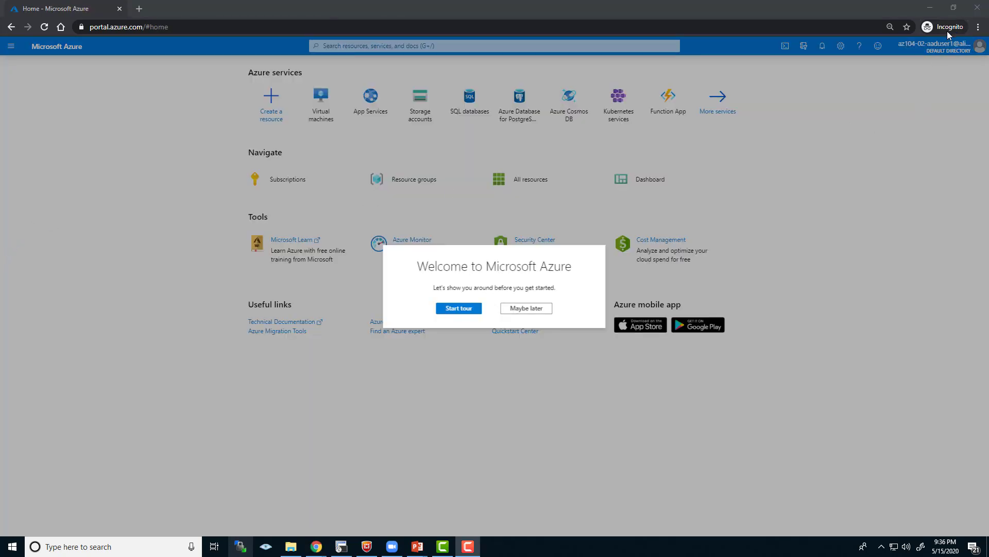
- Skip the welcome tour, search the portal for "hel", and start a new support request from Help + support
click(531, 307)
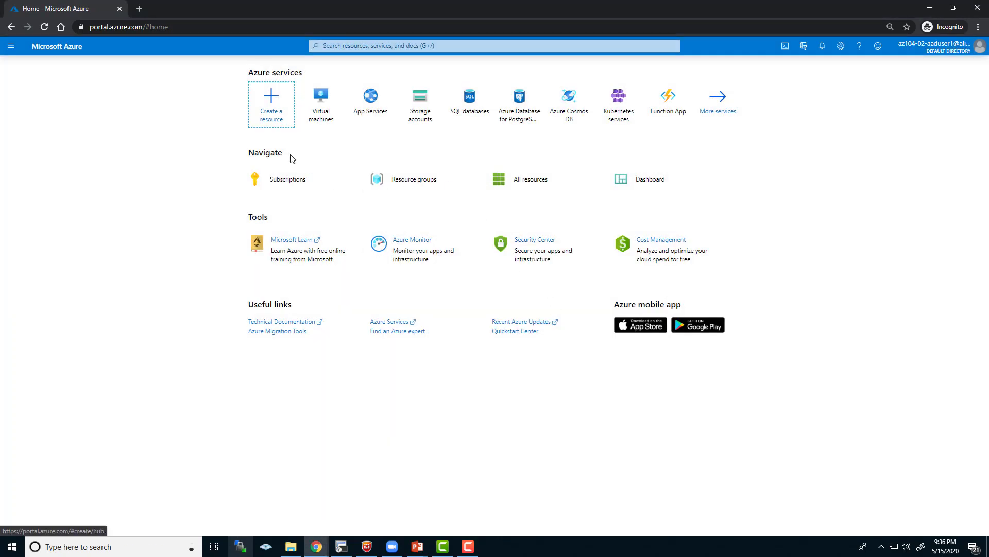
click(429, 50)
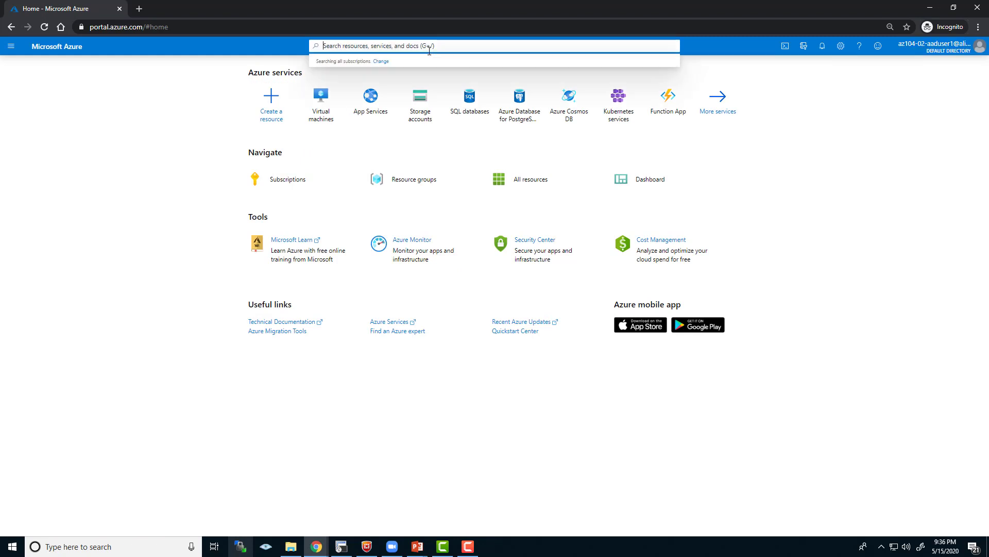
text(r)
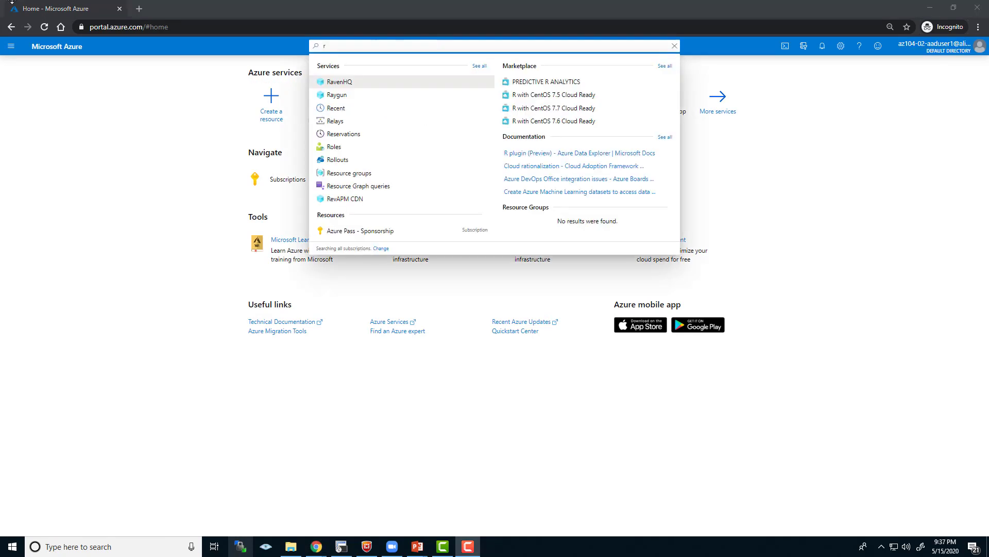
click(383, 45)
text(hel)
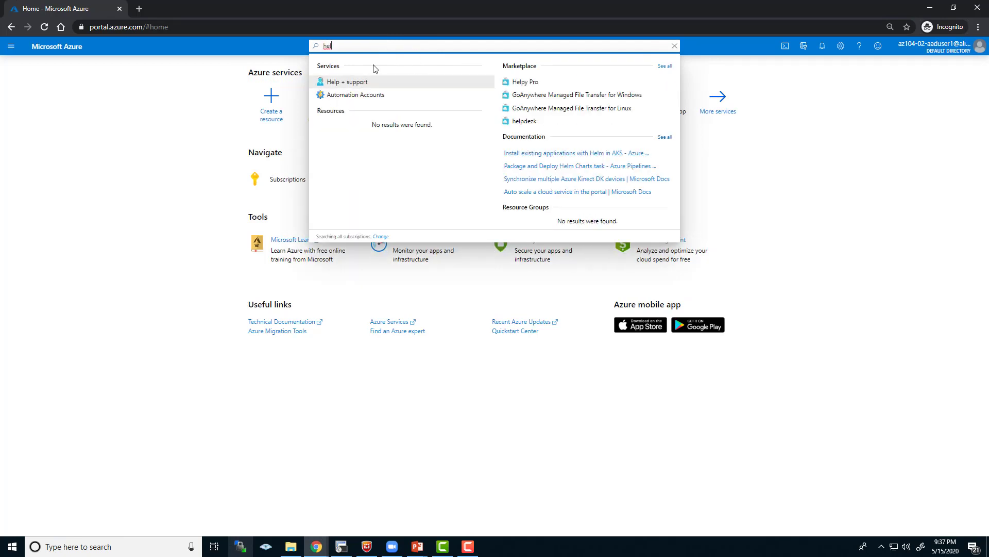
click(362, 82)
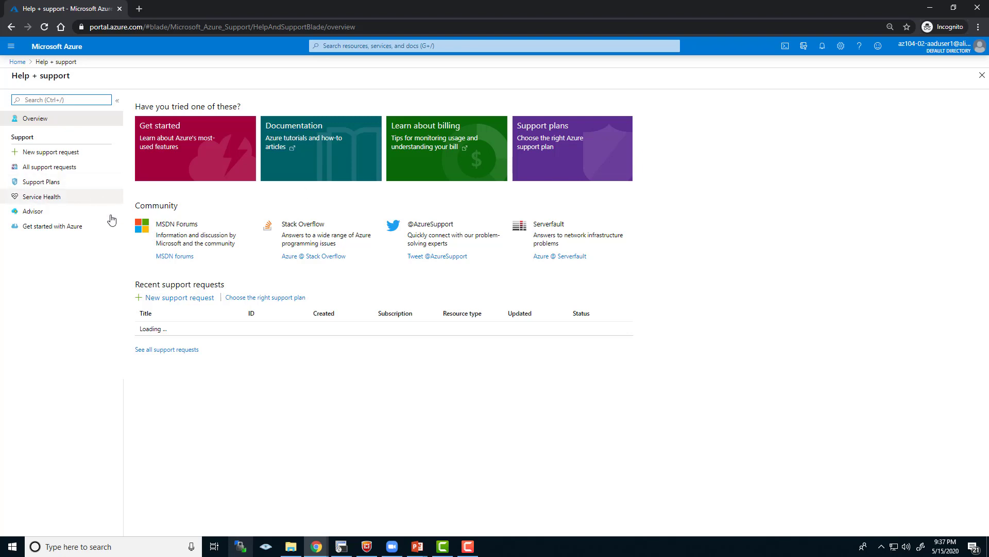
click(180, 298)
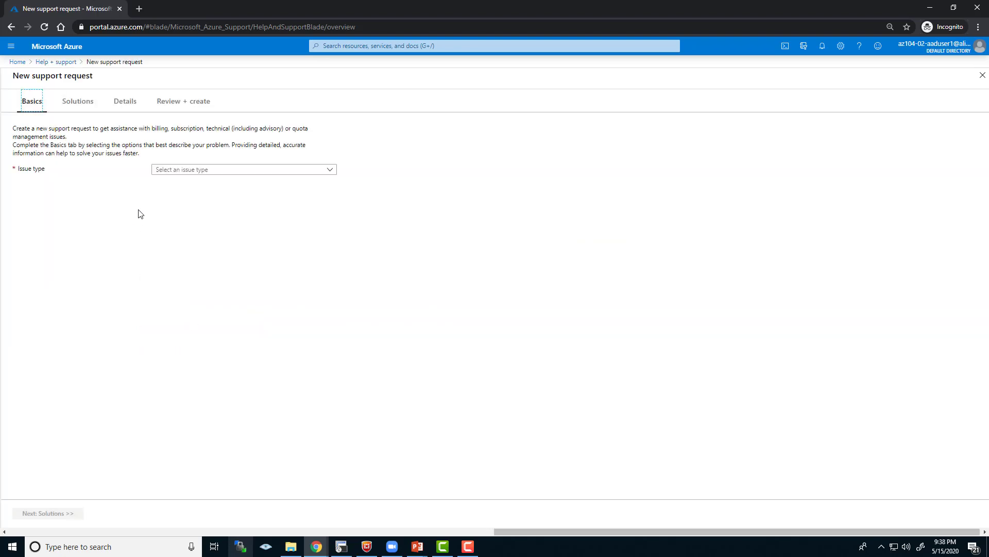
- Fill in the support request: issue type Billing, subscription Azure Pass - Sponsorship, summary "fdfdf", problem type Pricing, subtype "Help me validate or confirm my discount"
click(205, 171)
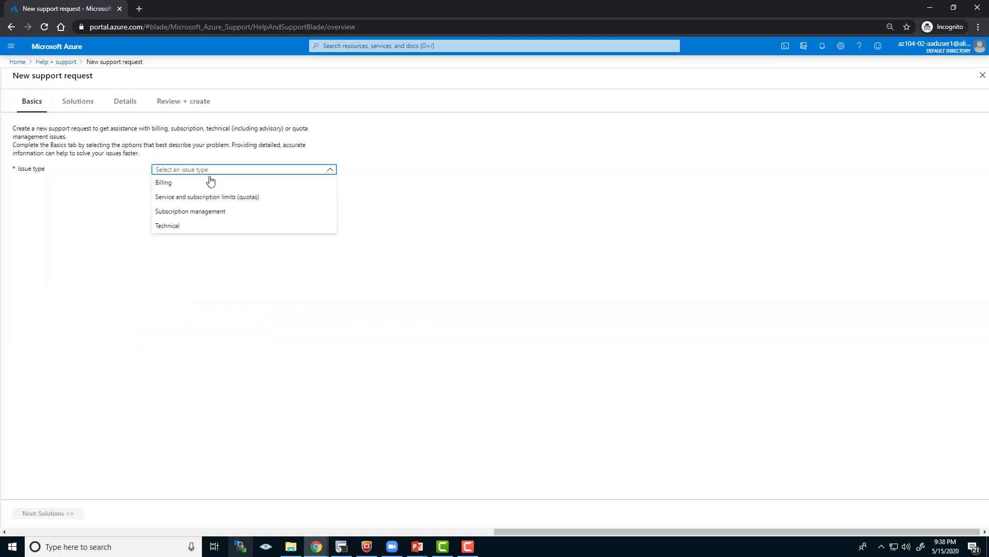
click(181, 183)
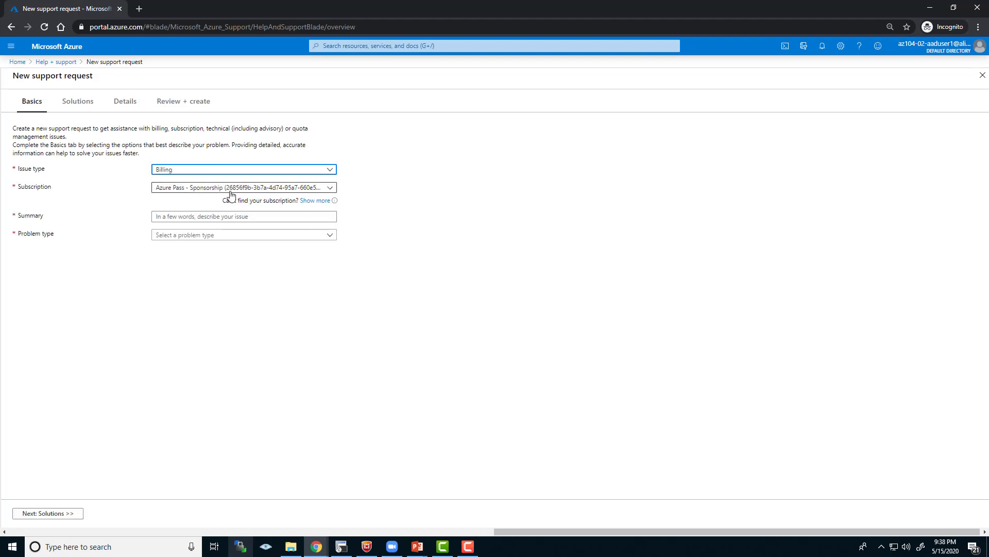
click(230, 189)
click(237, 200)
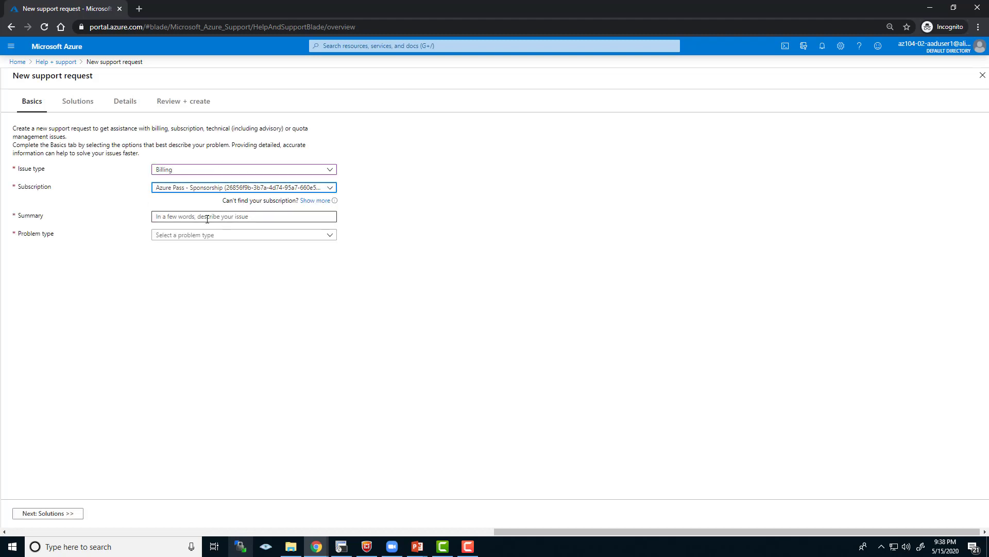
click(212, 216)
text(fdfdf)
click(216, 237)
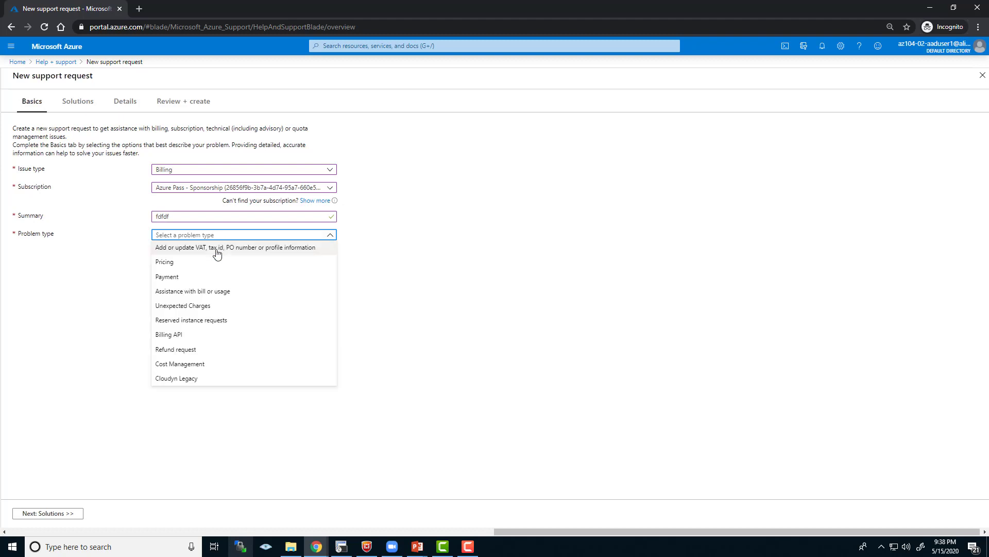
click(237, 259)
click(231, 253)
click(223, 281)
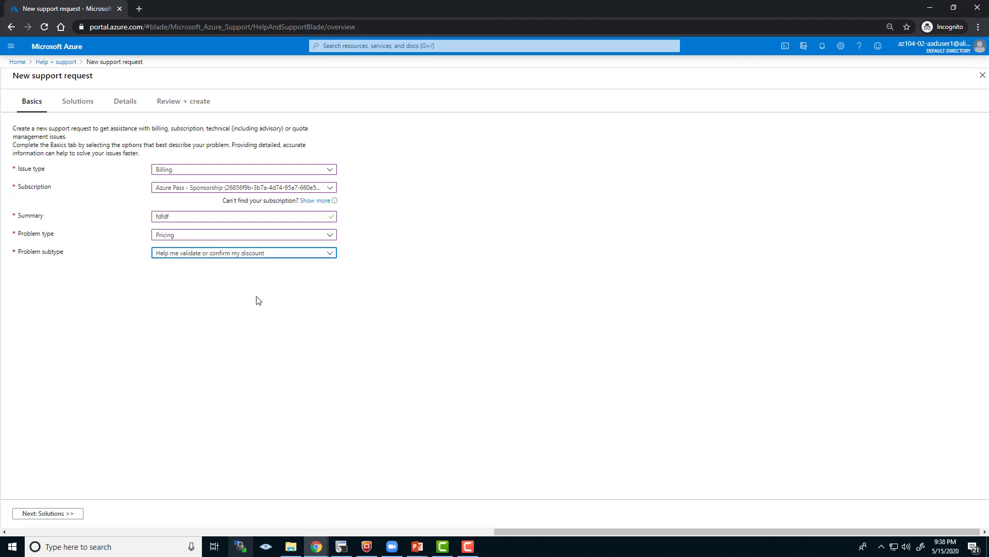
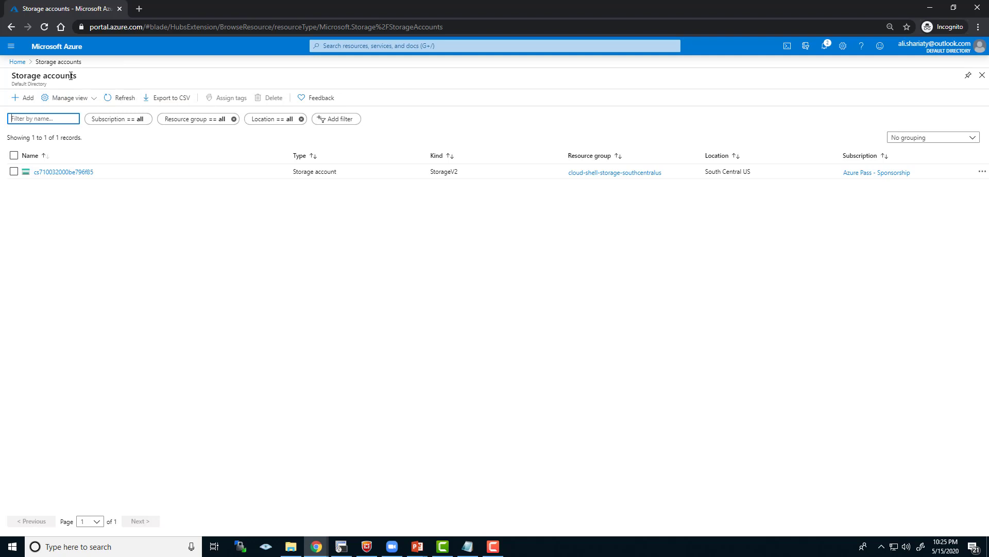
- Add the tag Role with value Infra to storage account cs710032000be796f85, save it and refresh the account's overview
click(69, 174)
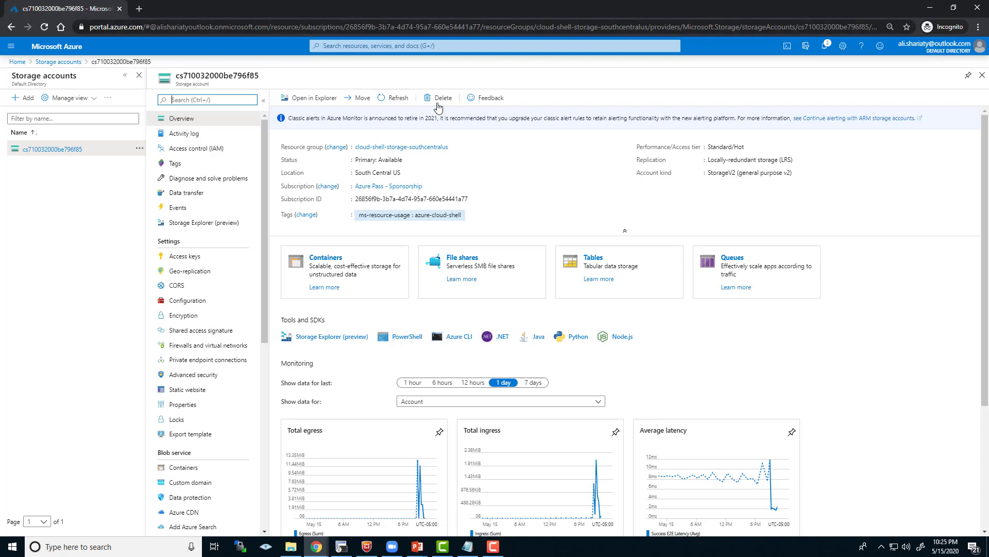
click(177, 166)
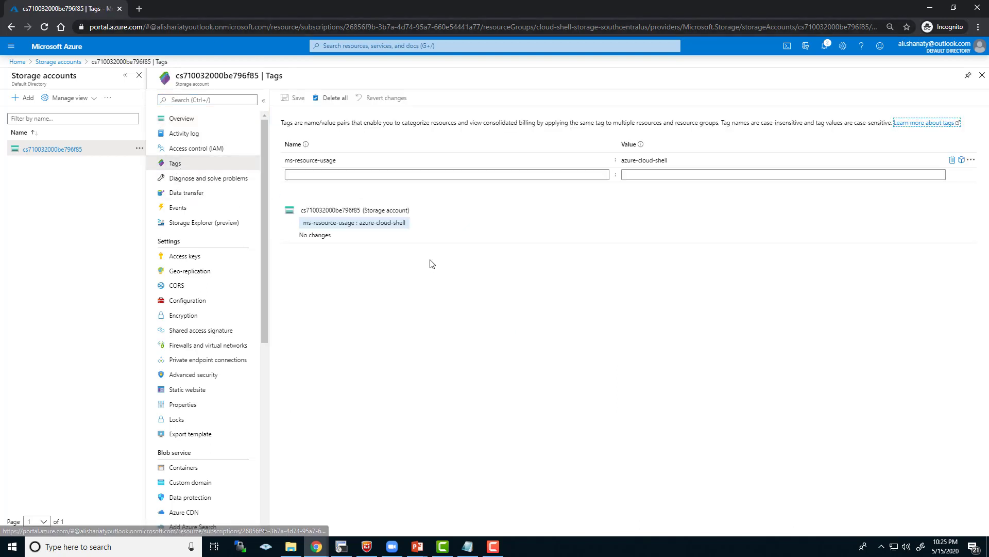
click(462, 174)
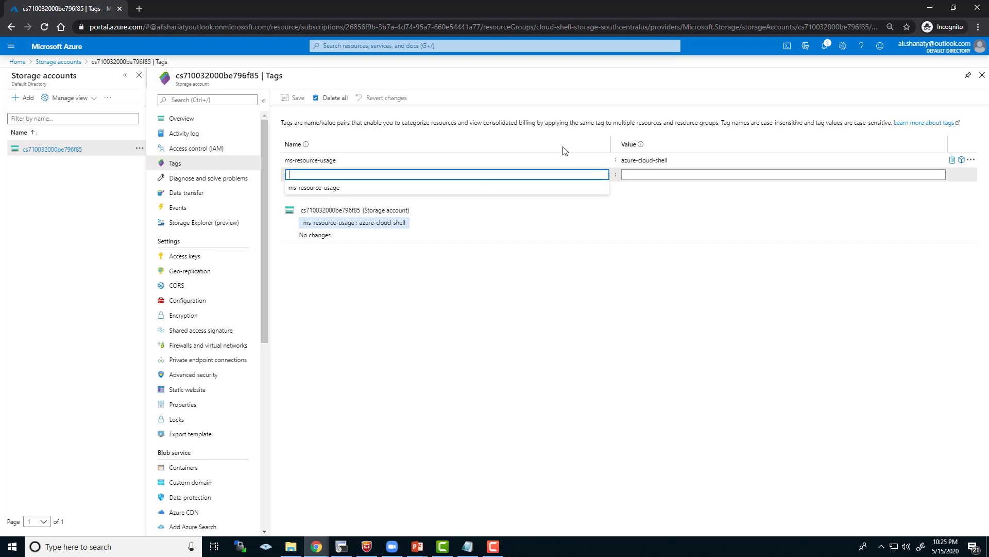
text(Role)
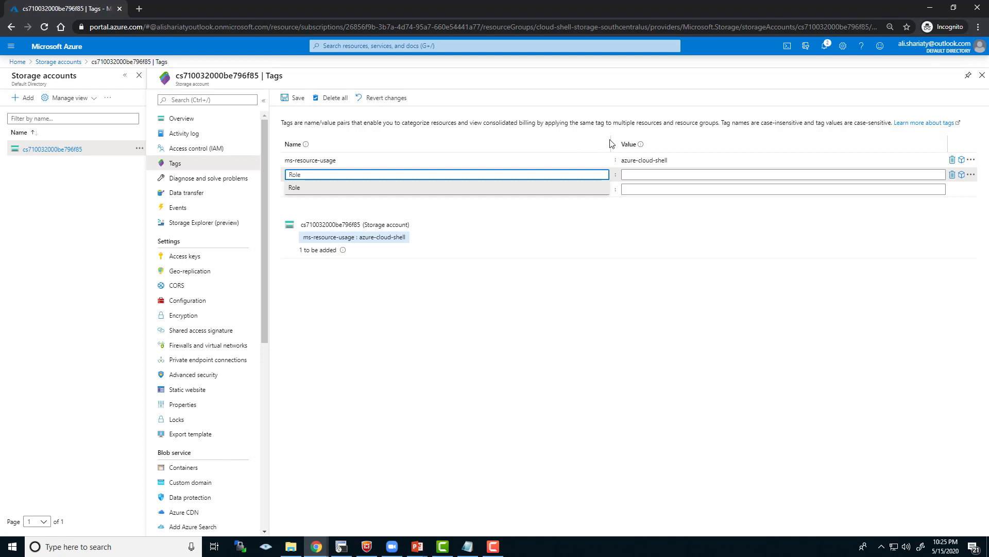
click(585, 156)
click(658, 175)
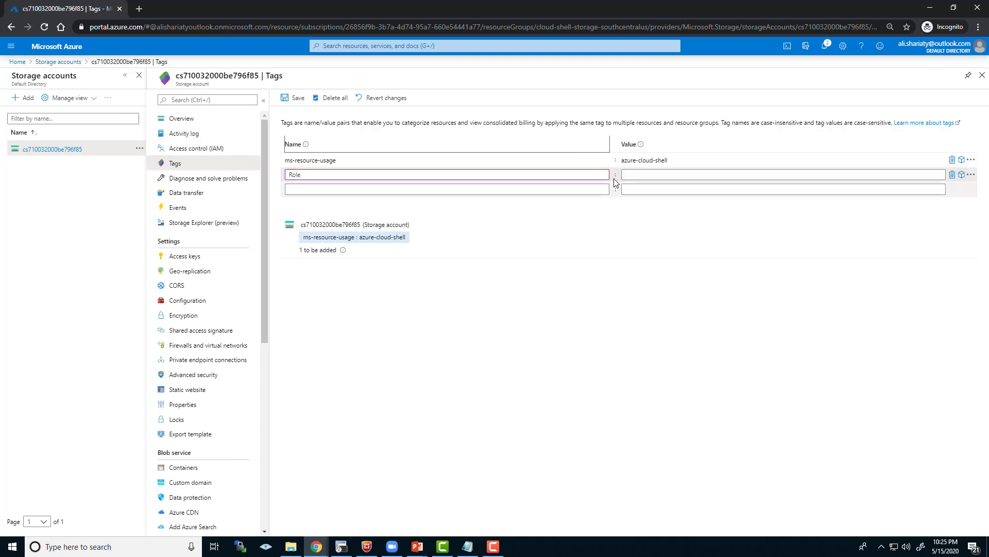
text(Infra)
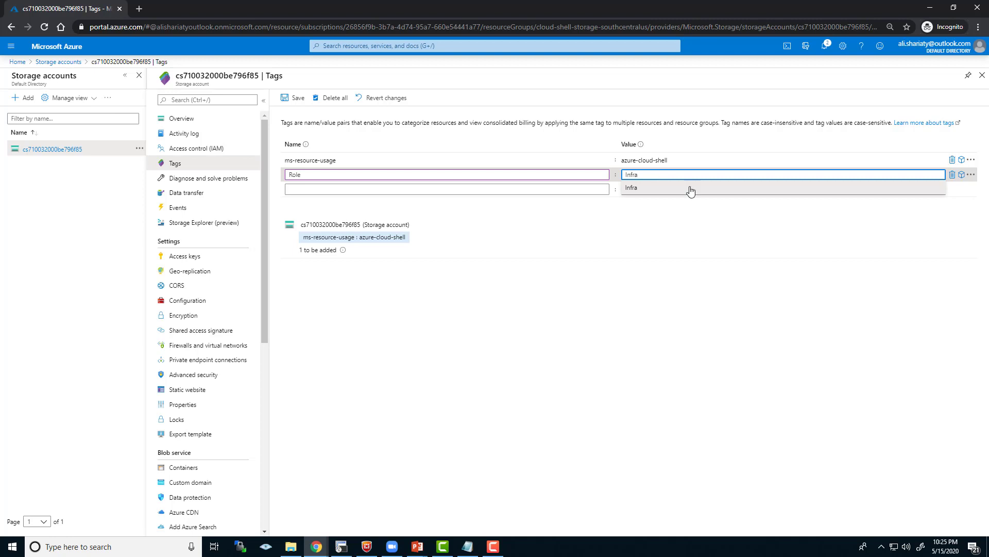
click(691, 189)
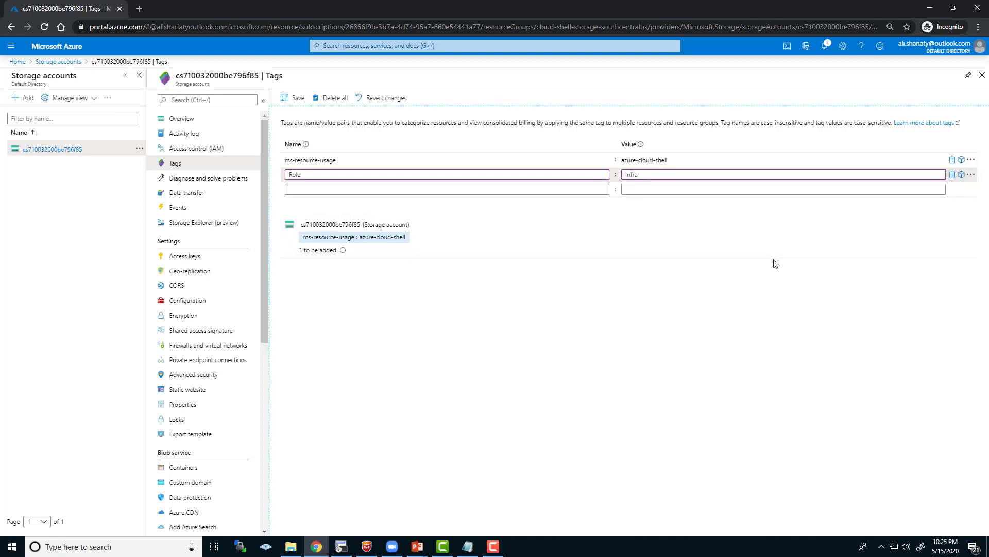
click(304, 100)
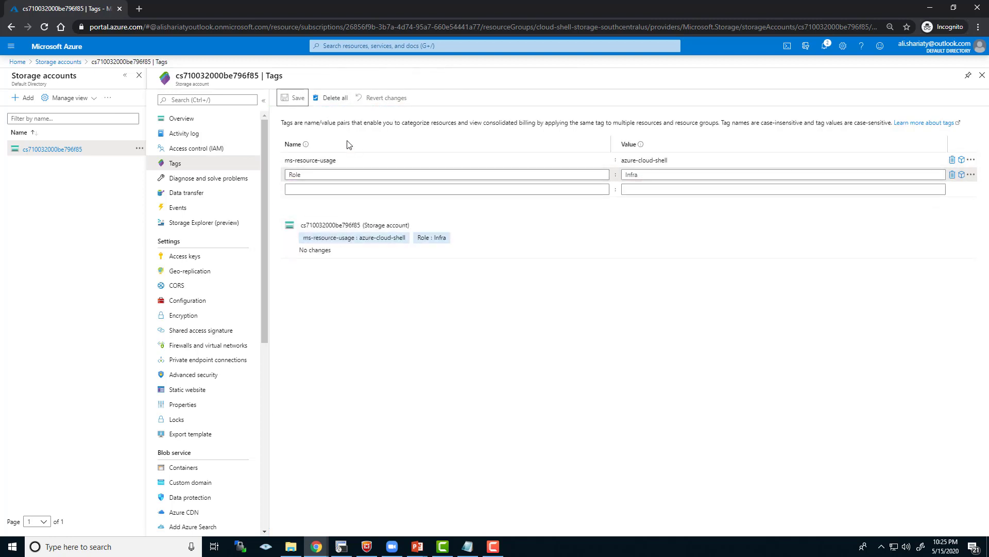
click(186, 120)
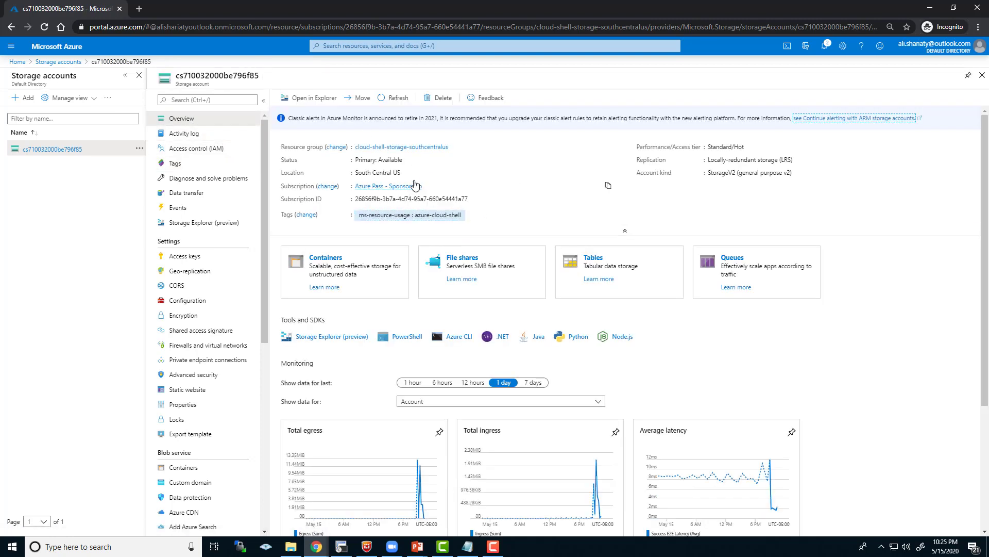
click(395, 98)
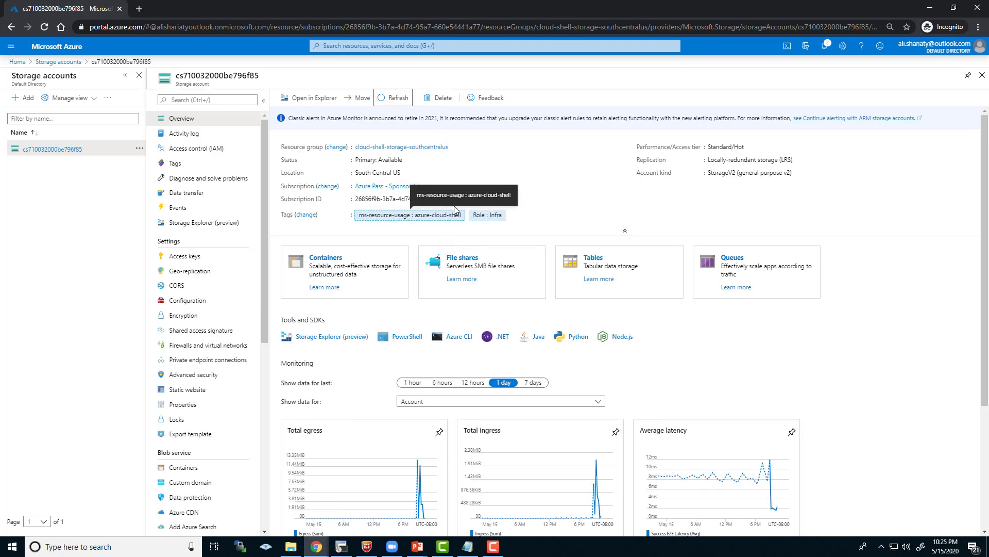
- Add an owner tag with the owner's first name as value to the storage account, save it and refresh the overview
click(184, 168)
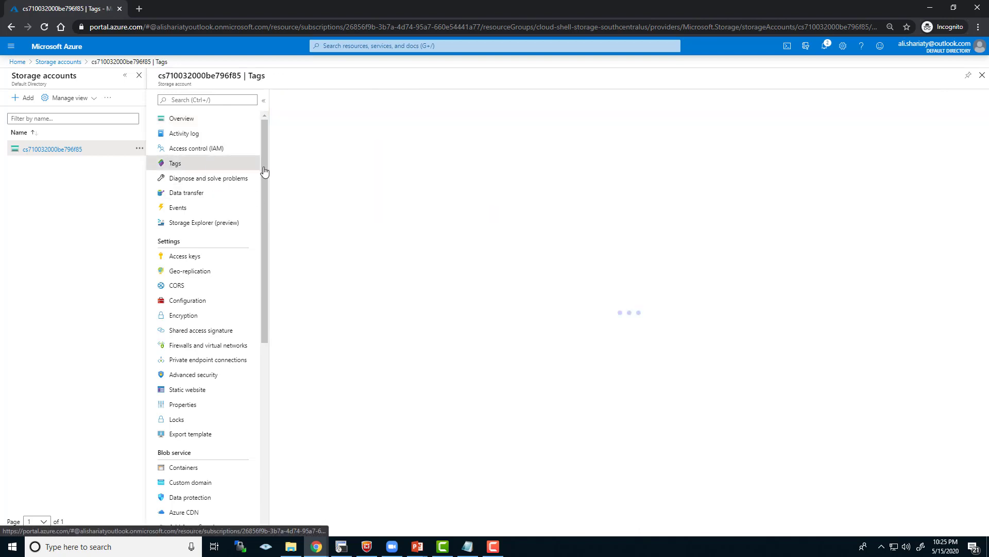
click(354, 189)
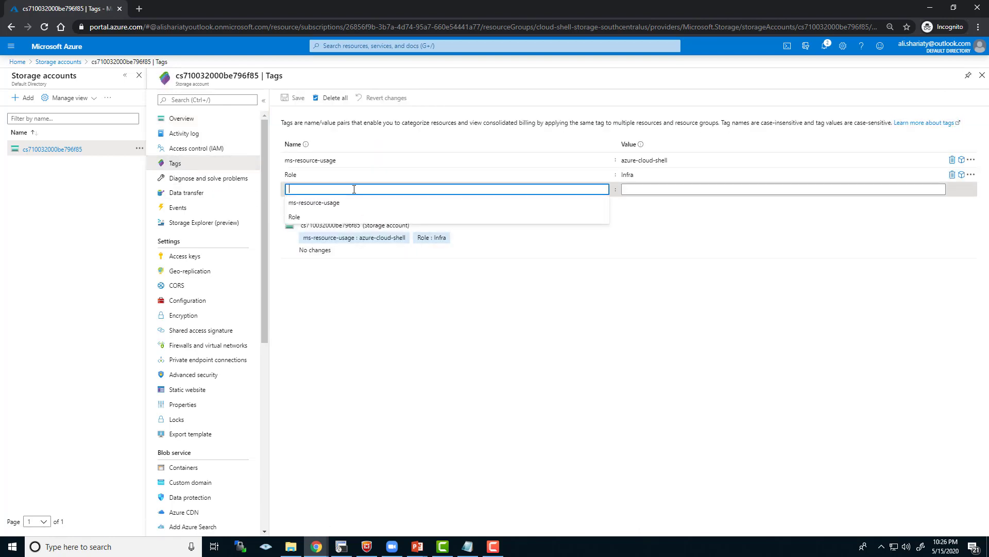
text(owner)
click(638, 189)
text(Ali)
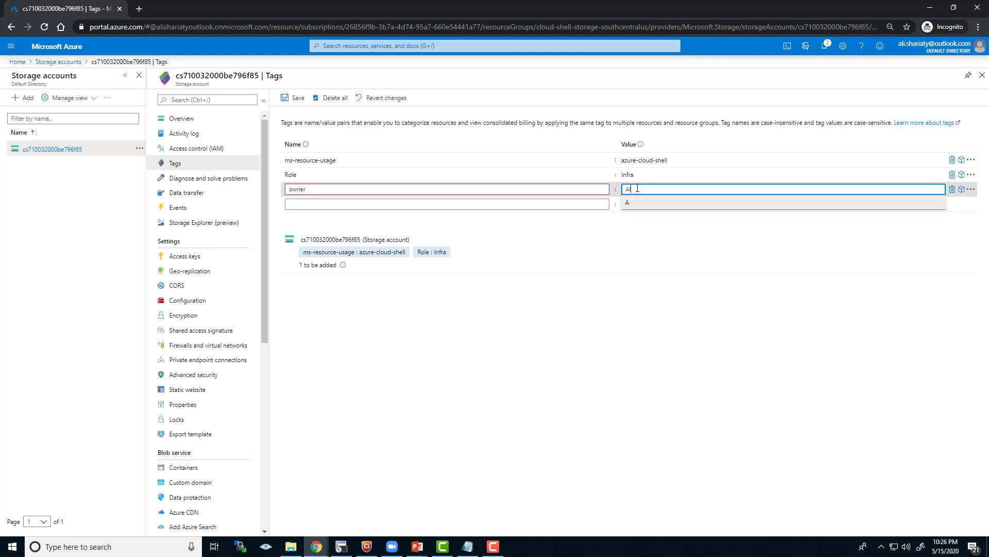
click(768, 309)
click(298, 98)
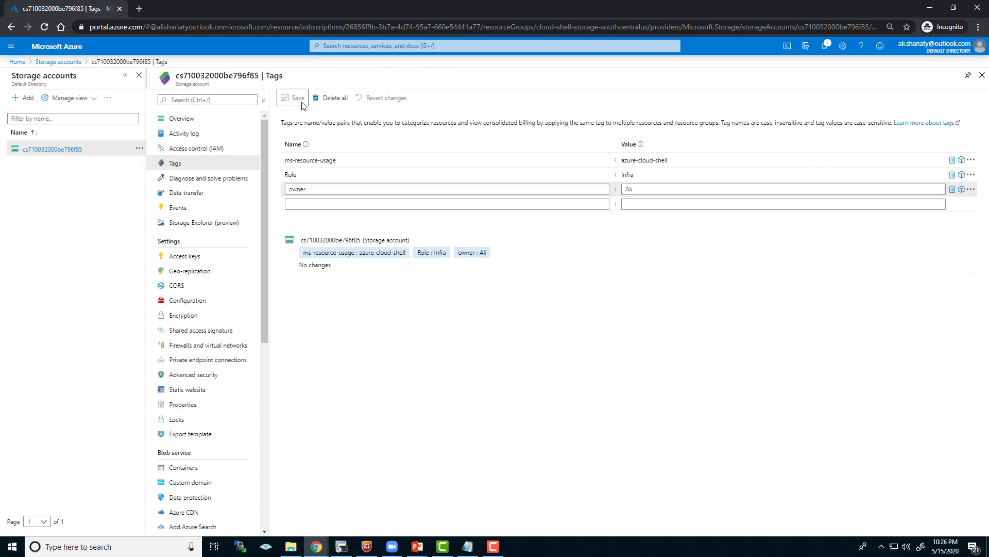
click(181, 121)
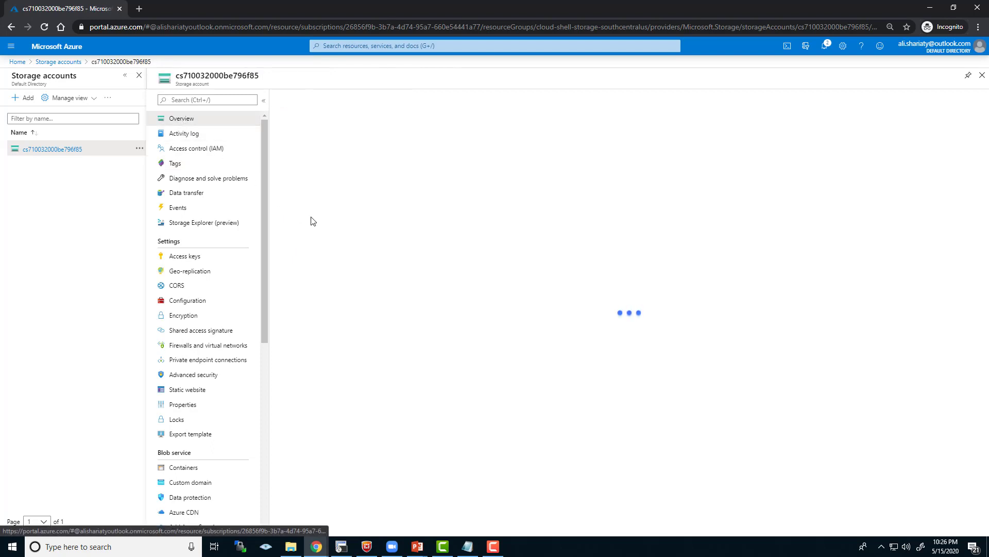
click(395, 98)
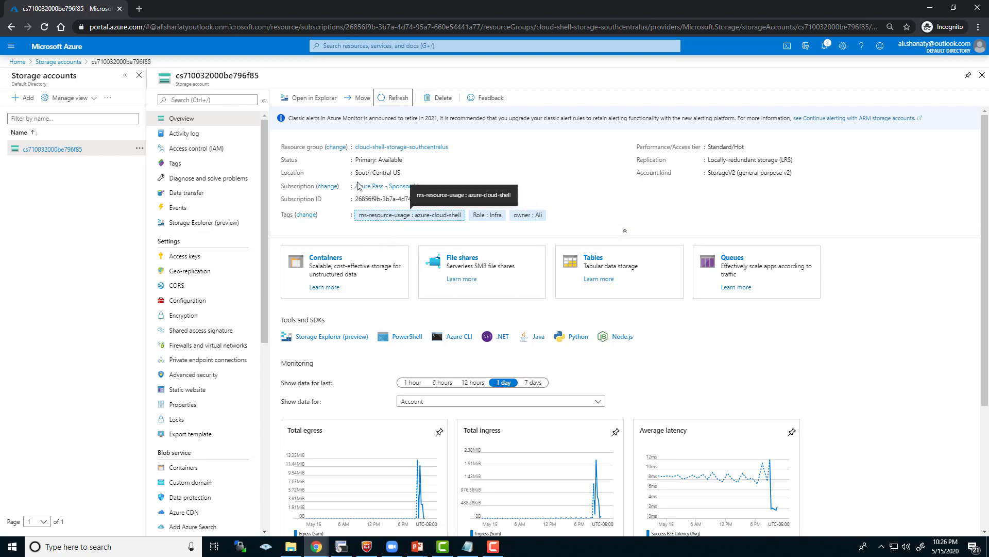
- Search the portal for "policy" and open the policy definitions list
click(432, 46)
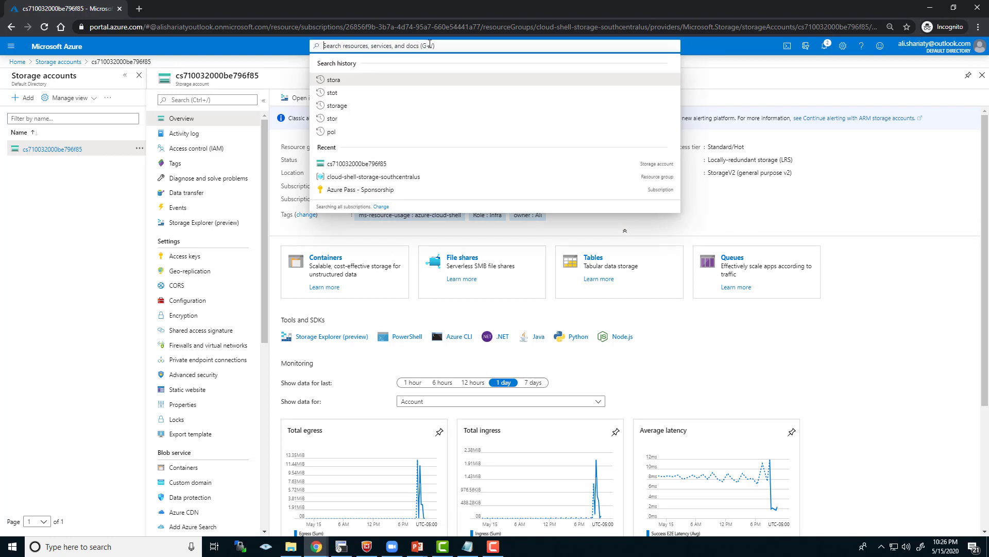
text(policy)
click(334, 83)
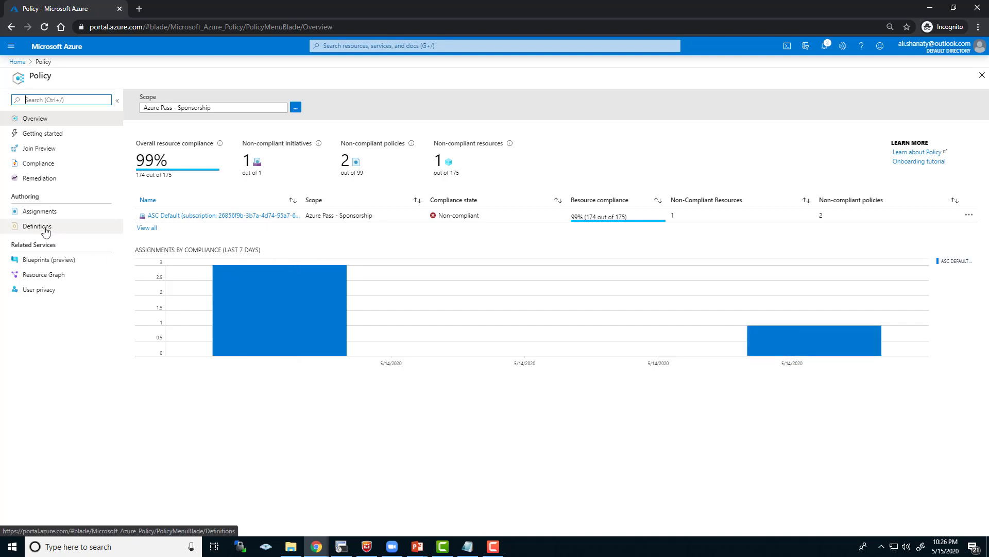
click(46, 228)
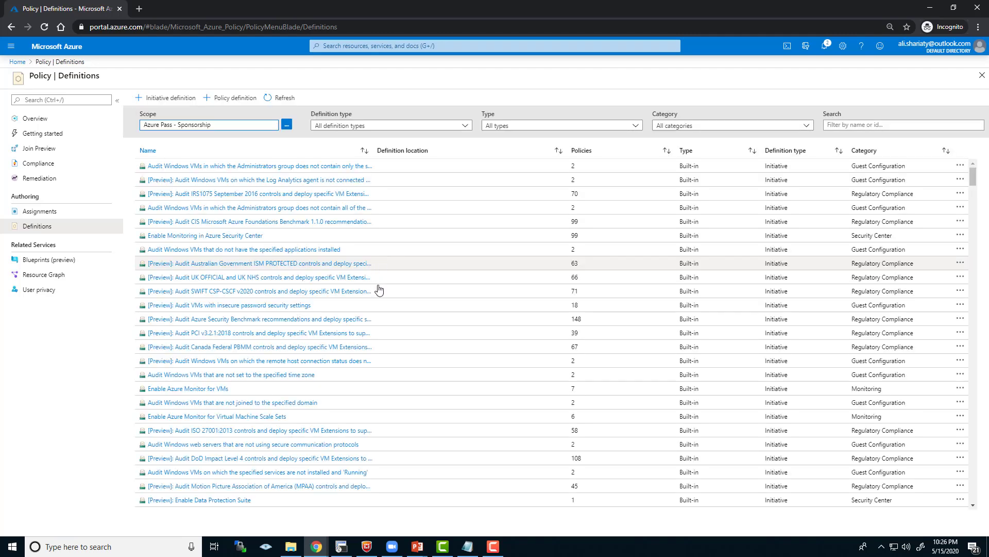
- Look through the built-in initiative and policy definitions available for the subscription
scroll(289, 204, down, 3)
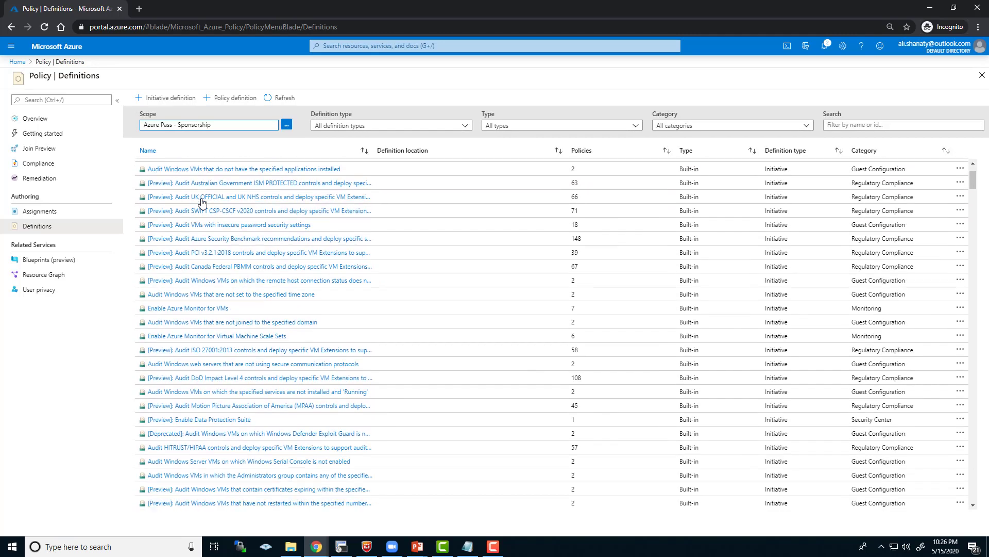
scroll(216, 242, down, 1)
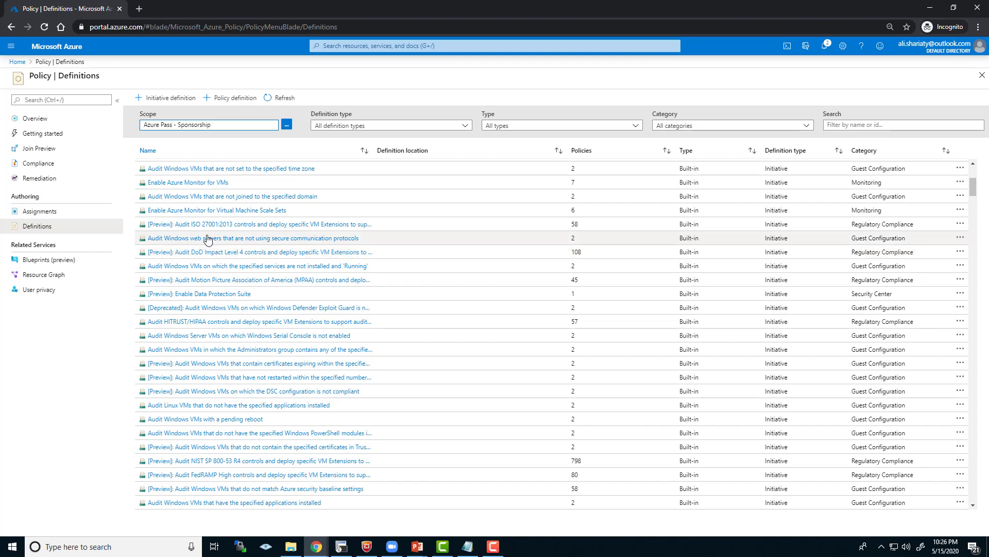
scroll(227, 198, down, 2)
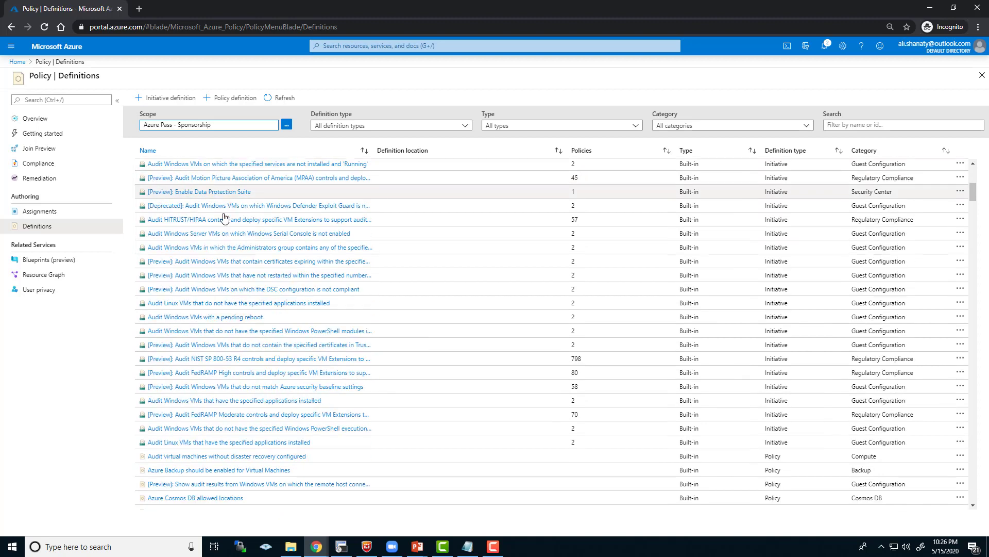
scroll(216, 291, down, 3)
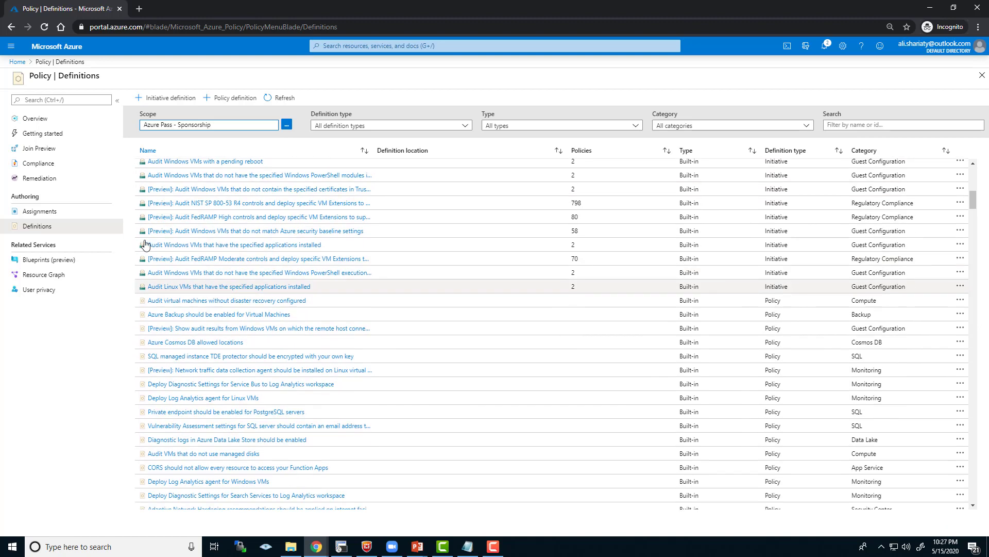
scroll(224, 314, down, 2)
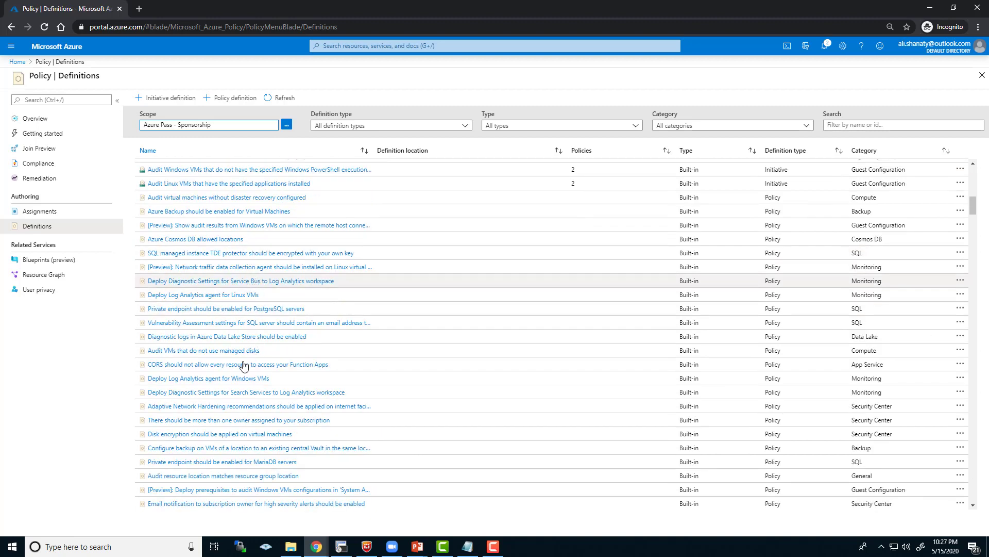
scroll(232, 374, down, 2)
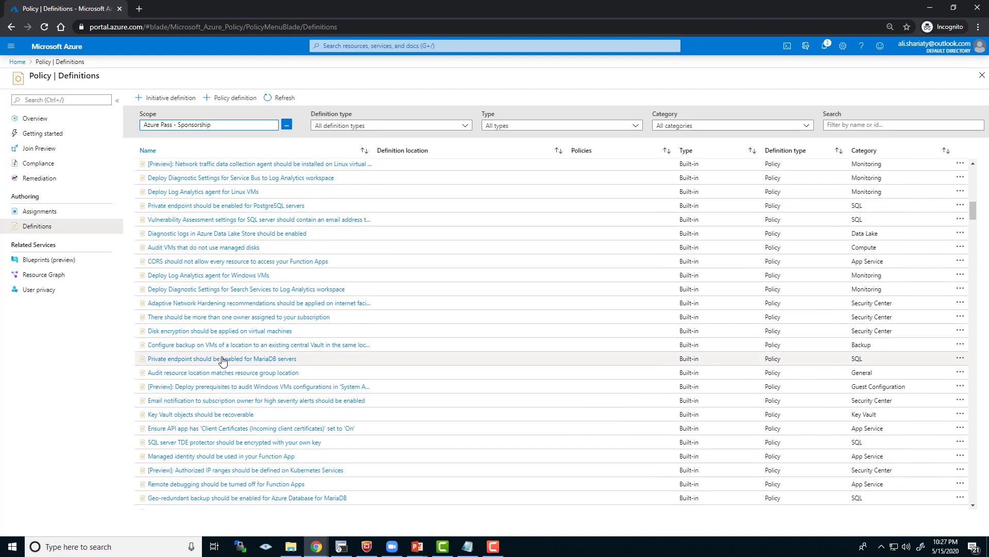
scroll(223, 360, down, 2)
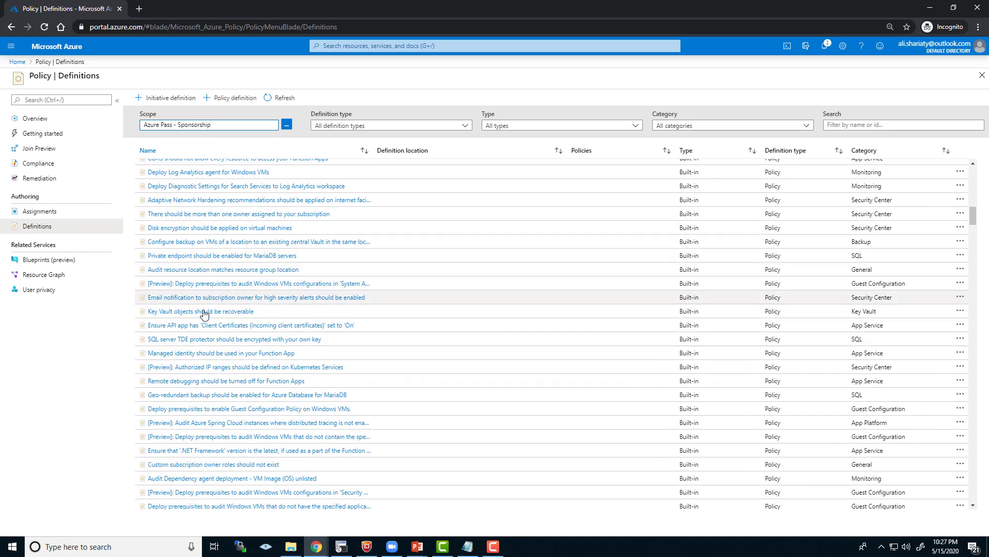
scroll(208, 309, down, 1)
scroll(206, 313, down, 6)
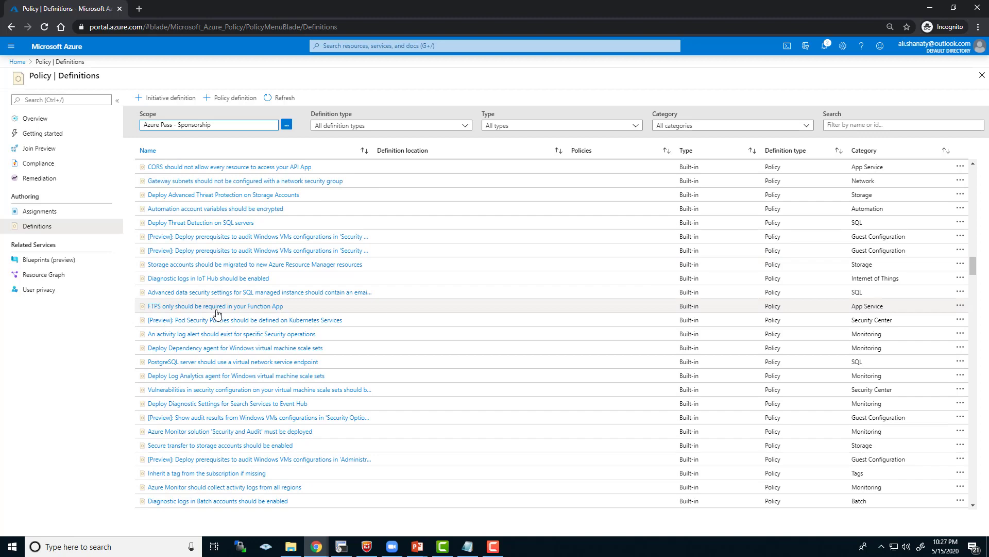
scroll(217, 312, down, 5)
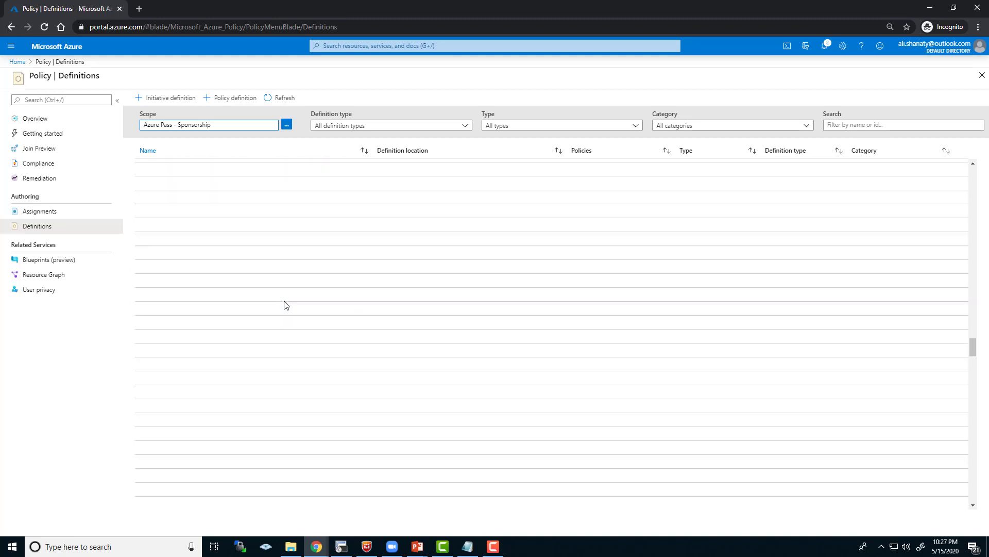
scroll(286, 305, down, 5)
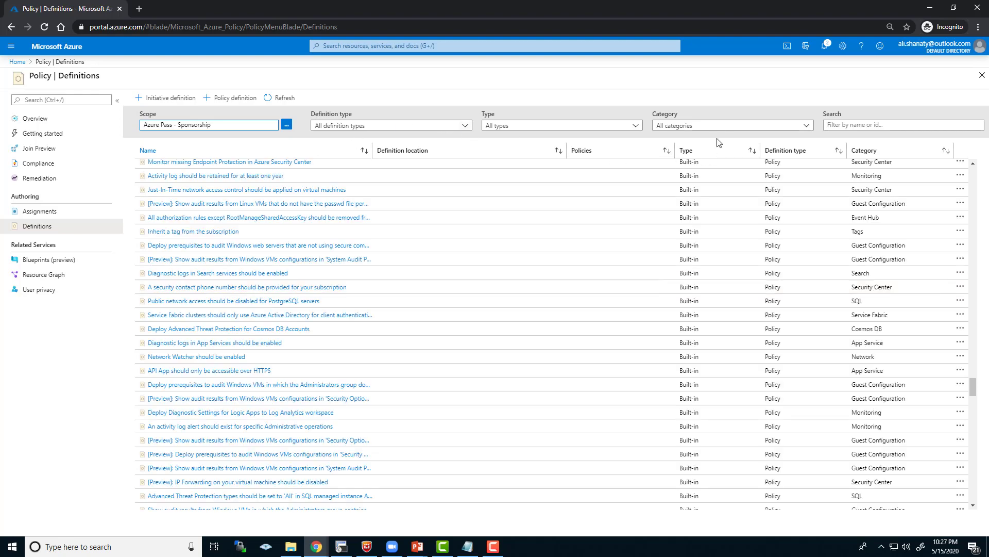
- Filter the policy definitions to the Tags category only, clearing all other categories
click(806, 134)
click(674, 156)
click(763, 160)
click(806, 125)
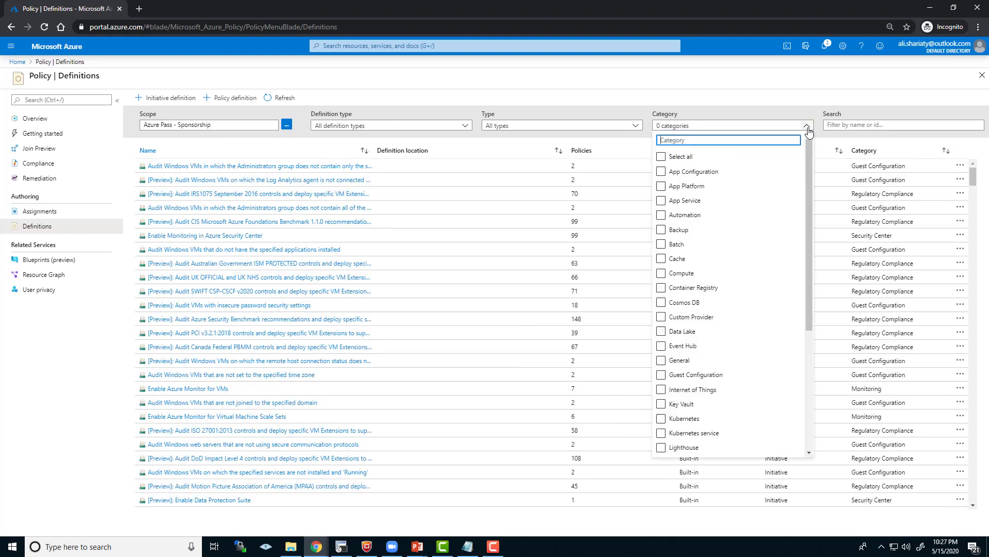
scroll(812, 177, down, 1)
scroll(813, 329, down, 3)
click(660, 450)
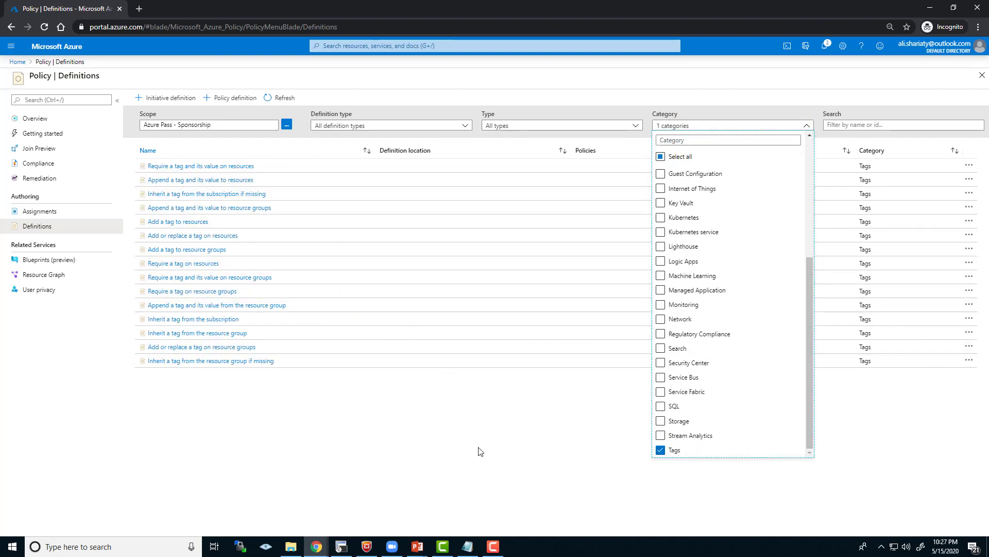
click(483, 451)
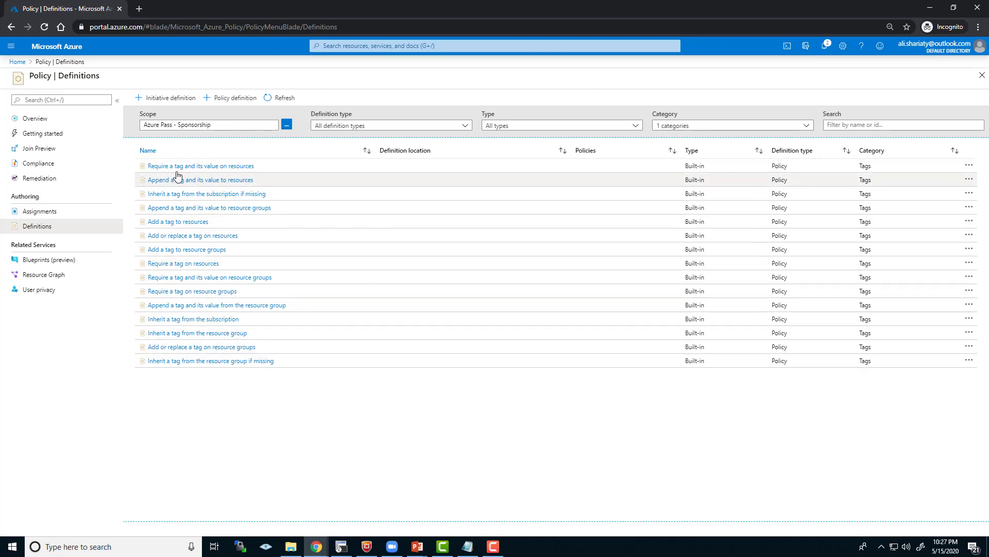
- Open the policy definition "Require a tag and its value on resources" and examine its JSON parameters and policy rule
click(236, 166)
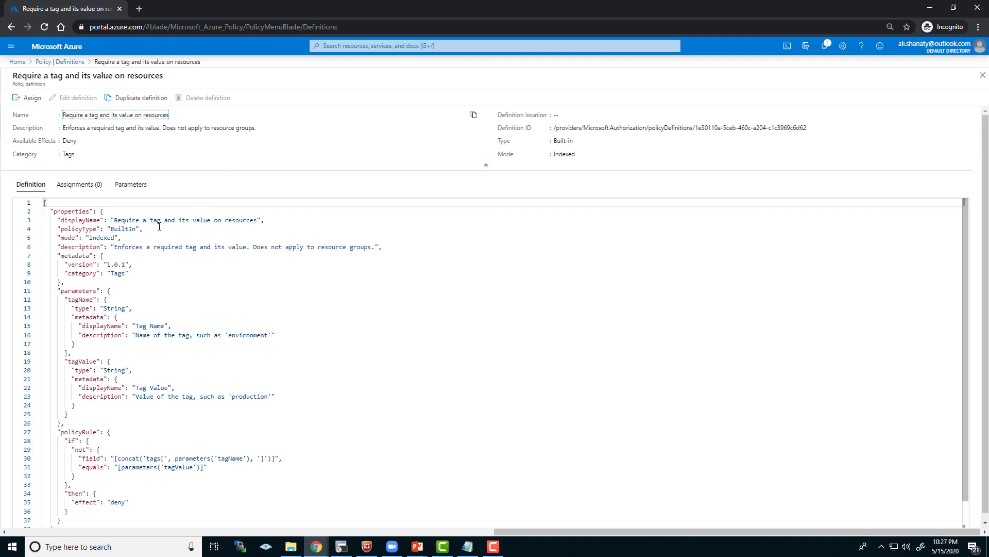
scroll(166, 225, down, 3)
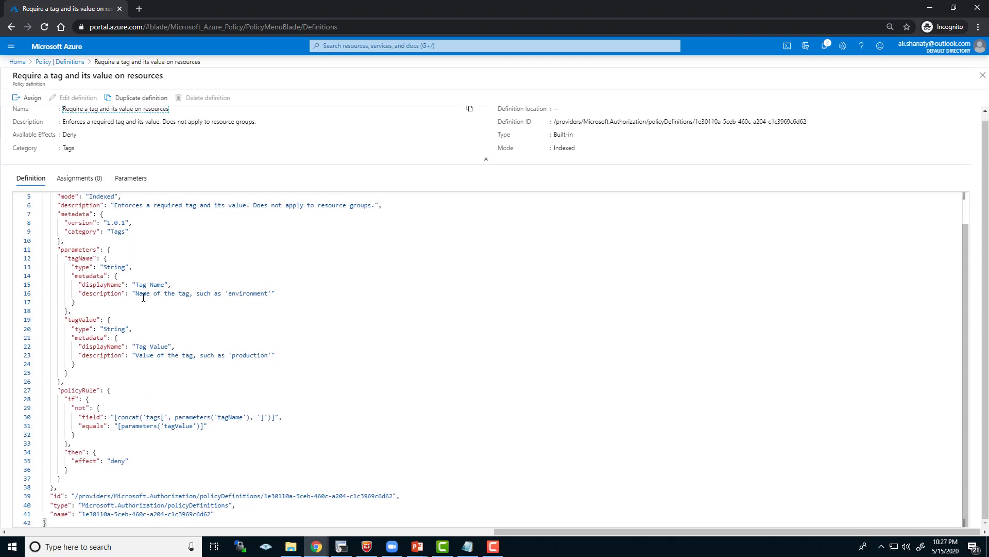
scroll(108, 254, up, 3)
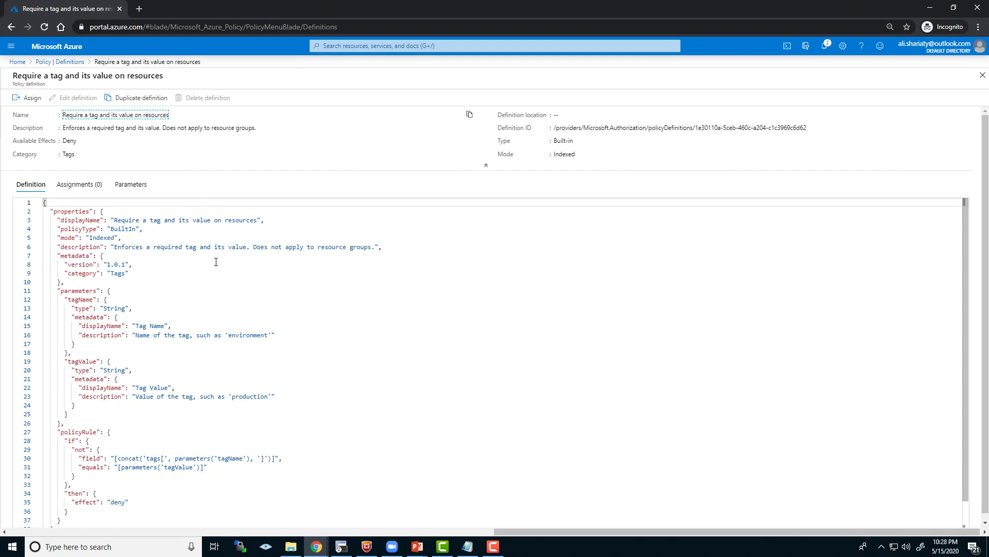
- Start assigning this policy definition, scoped to resource group cloud-shell-storage-southcentralus in the Azure Pass - Sponsorship subscription
scroll(276, 262, down, 2)
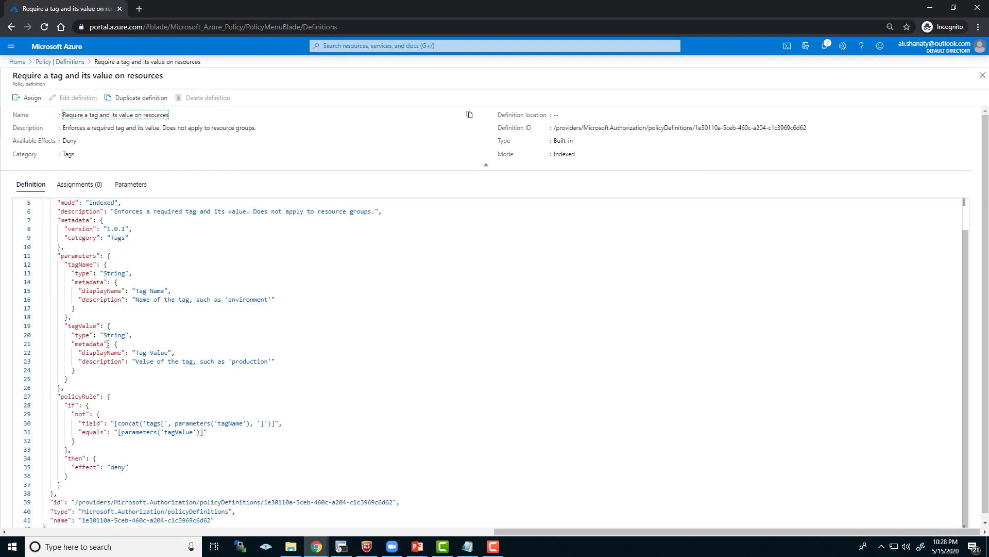
scroll(121, 328, up, 2)
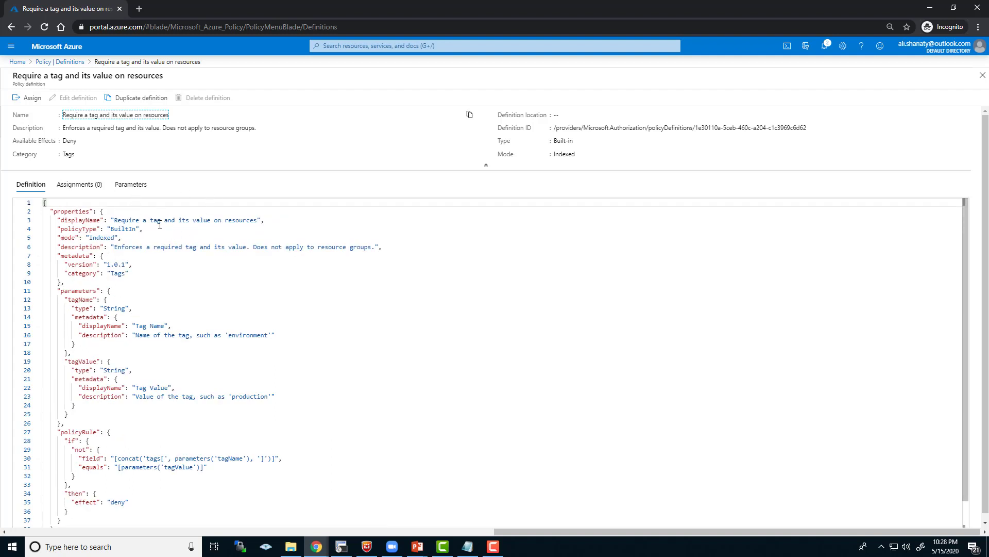
click(31, 100)
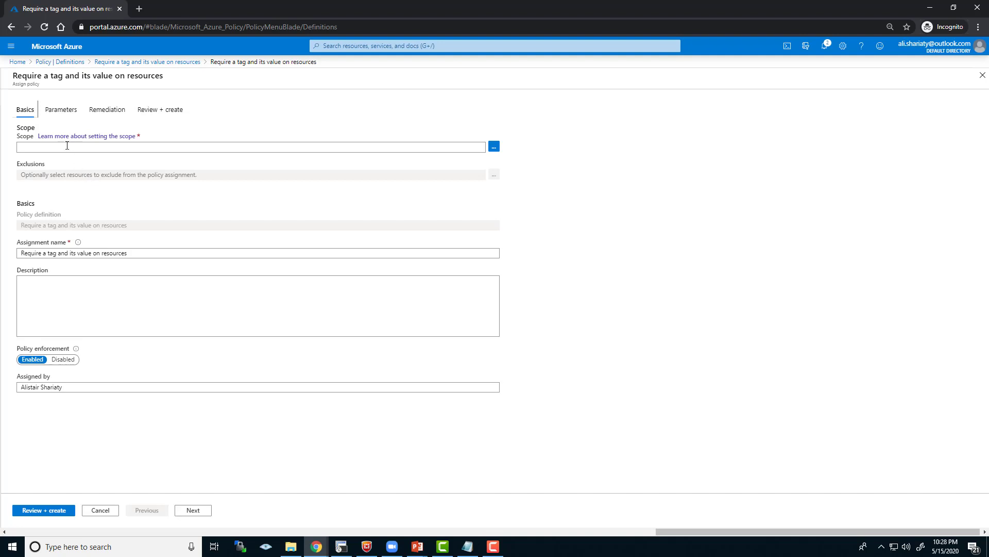
click(494, 147)
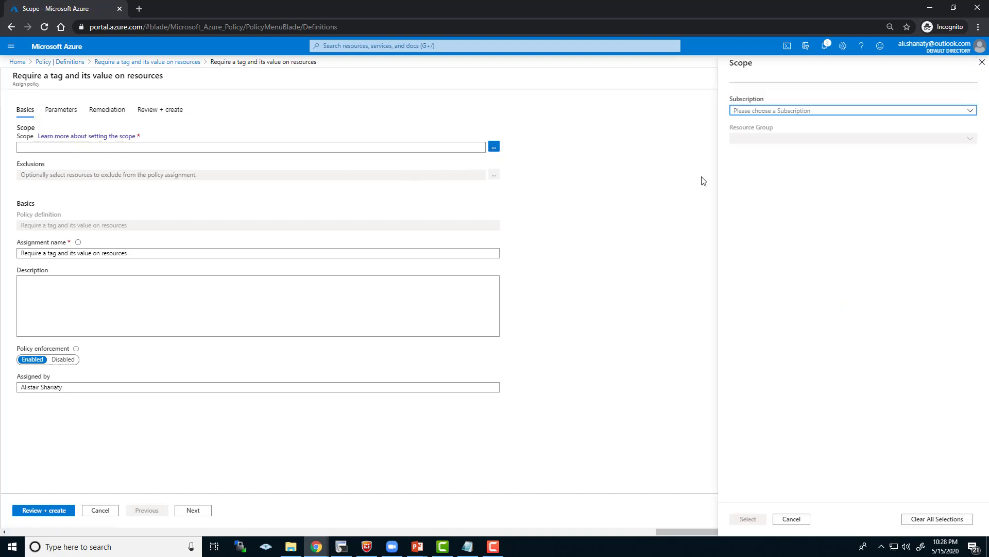
click(971, 111)
click(796, 147)
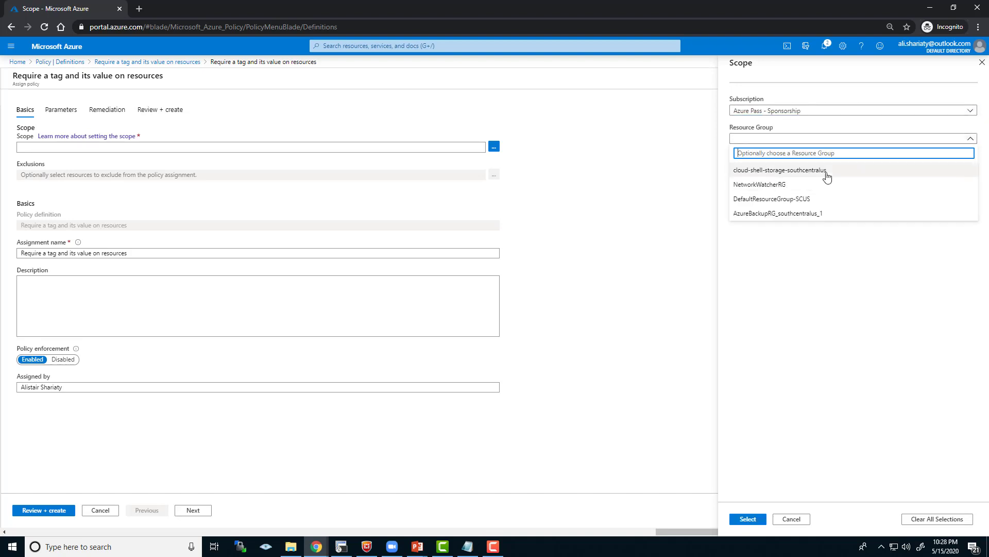
click(761, 175)
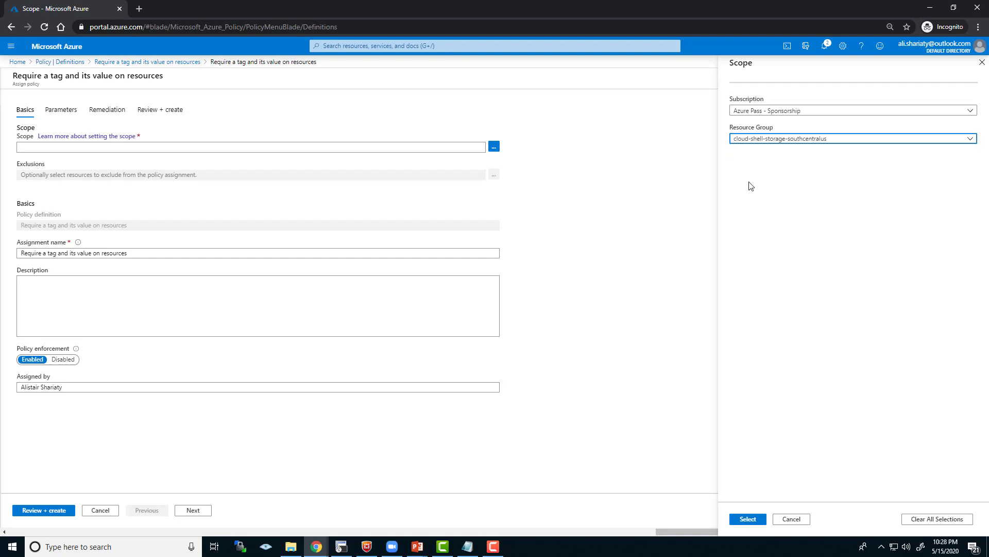
click(748, 519)
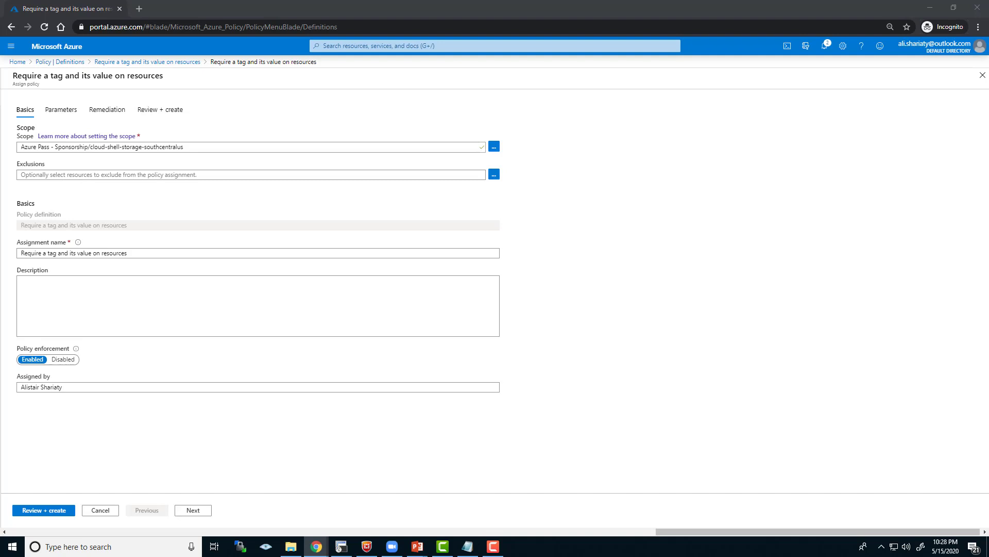
- Name the policy assignment "Require Role tag with Infra value" and leave its description empty
triple_click(120, 252)
text(Require Role tag with Infra value)
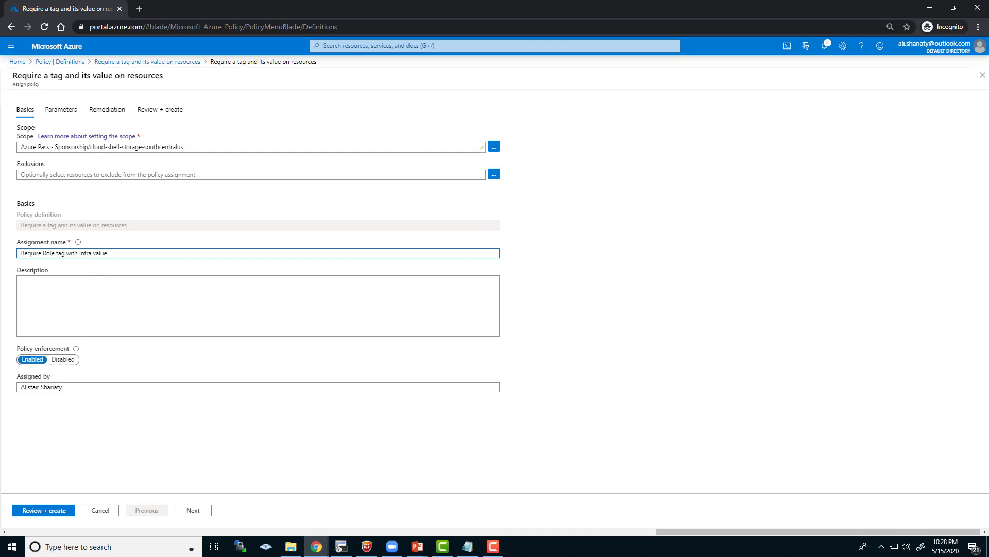
click(147, 316)
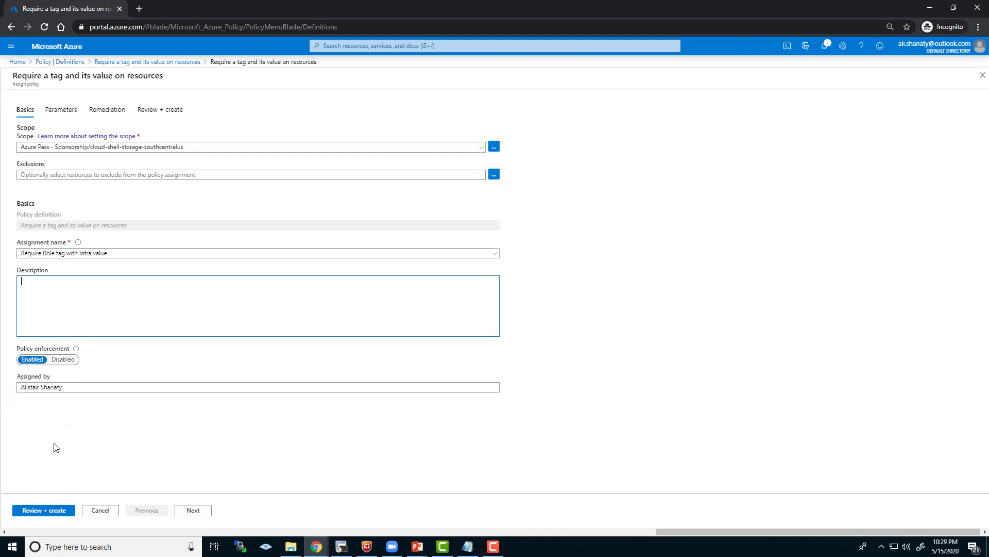
- Set the assignment's parameters to tag name Role and tag value Infra
click(192, 509)
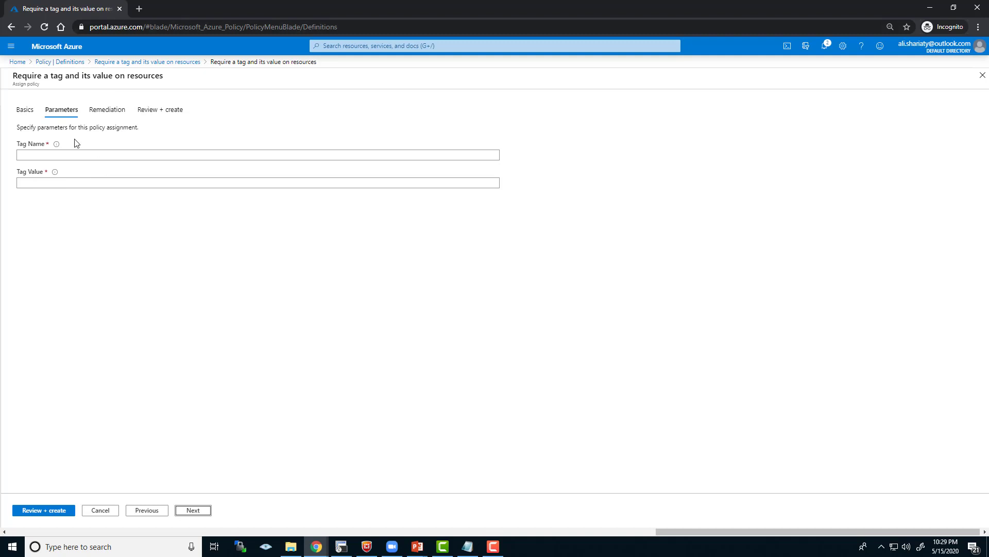
click(144, 511)
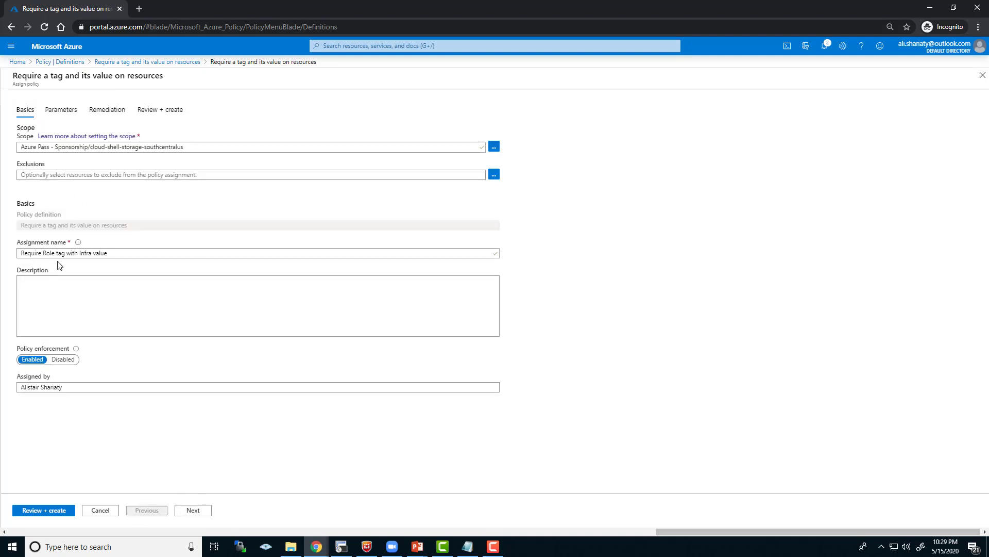
click(194, 511)
click(62, 157)
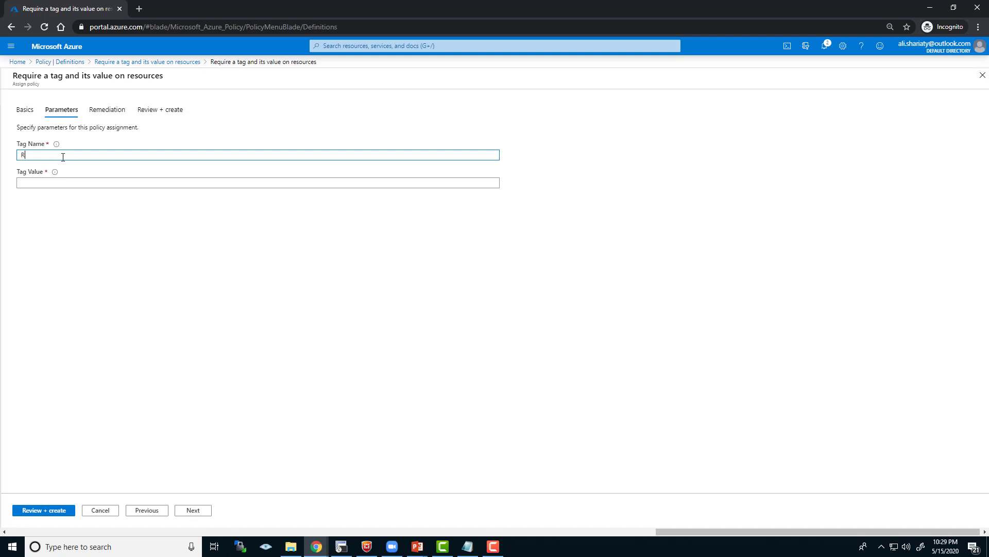
click(74, 184)
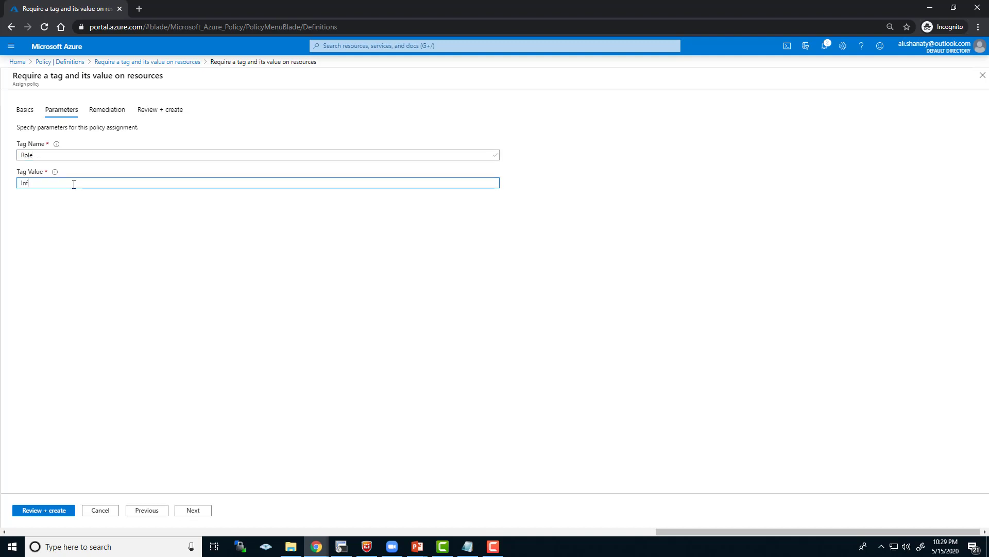
- Create the policy assignment without a managed identity for remediation
click(193, 509)
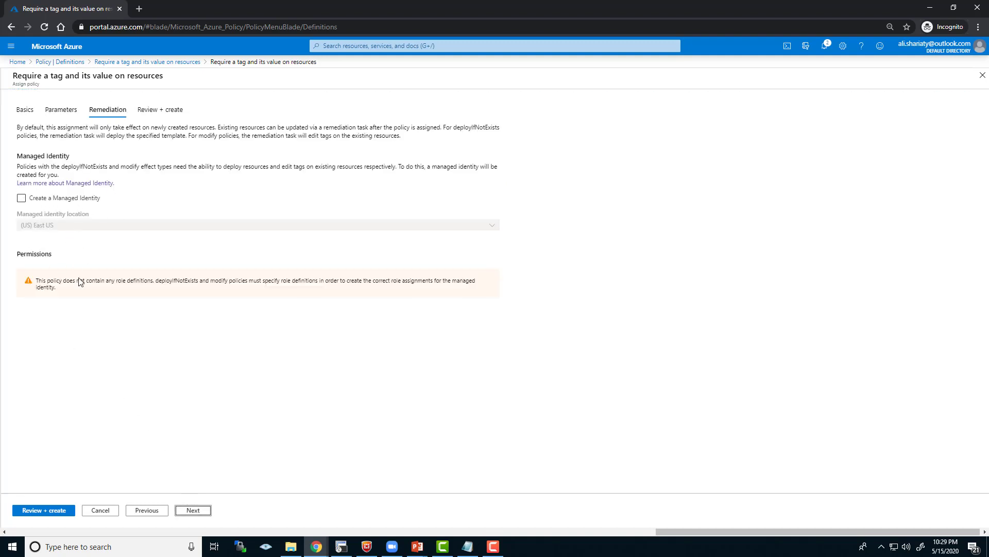
click(193, 510)
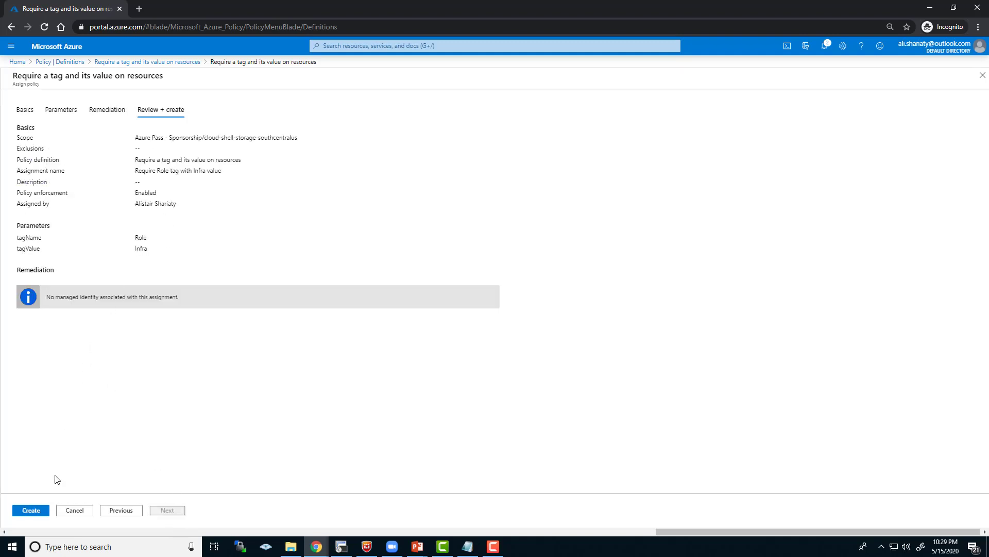
click(32, 511)
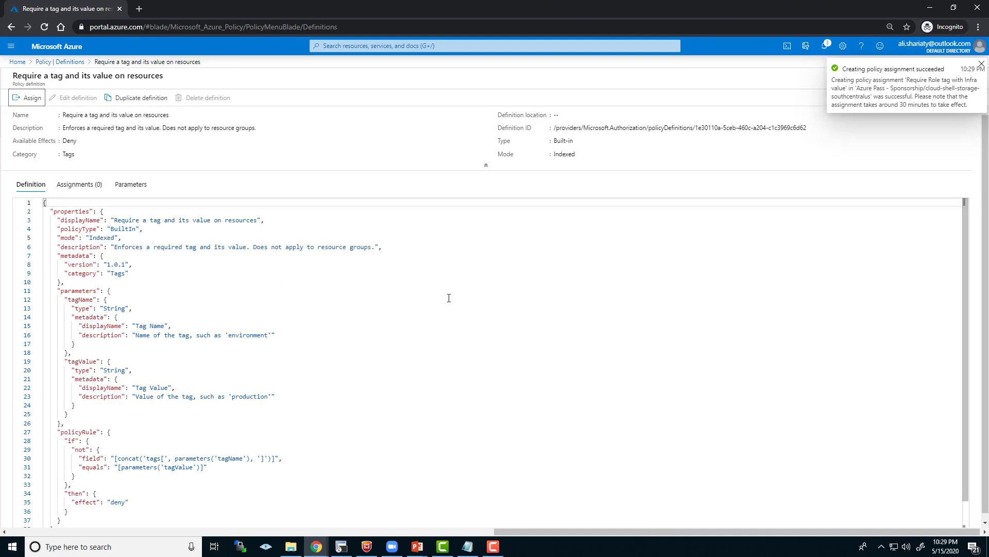
- Return to the policy overview and check the list of policy assignments for the subscription
click(66, 62)
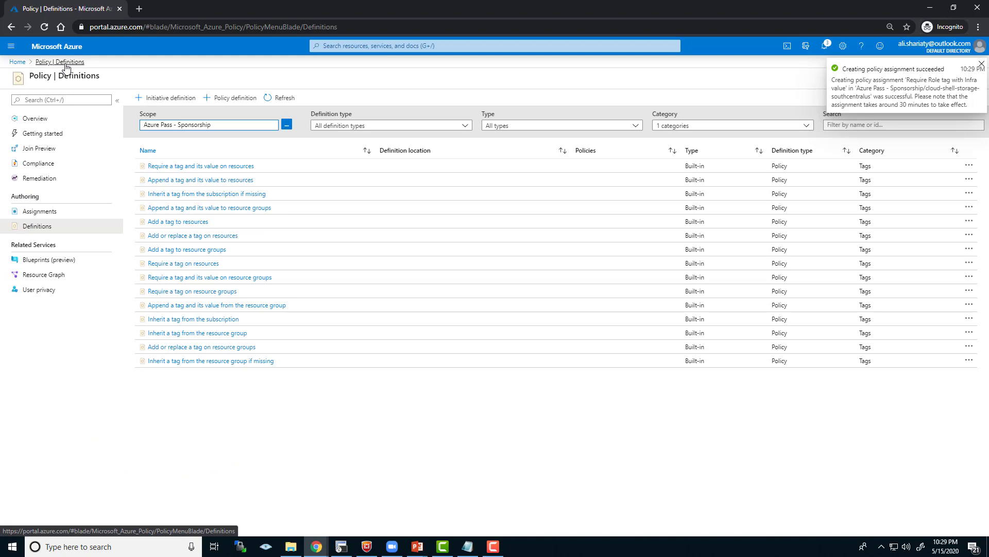
click(45, 212)
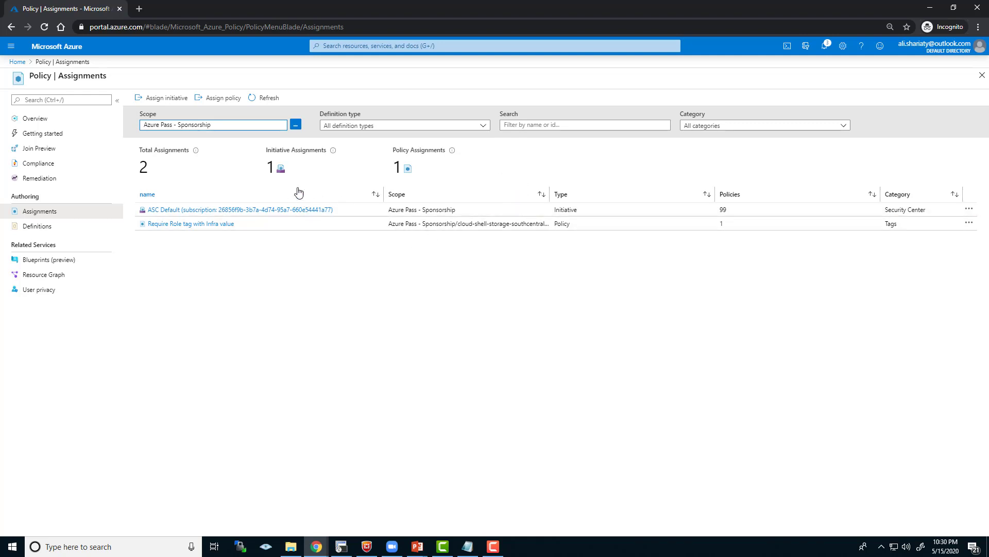
key(F10)
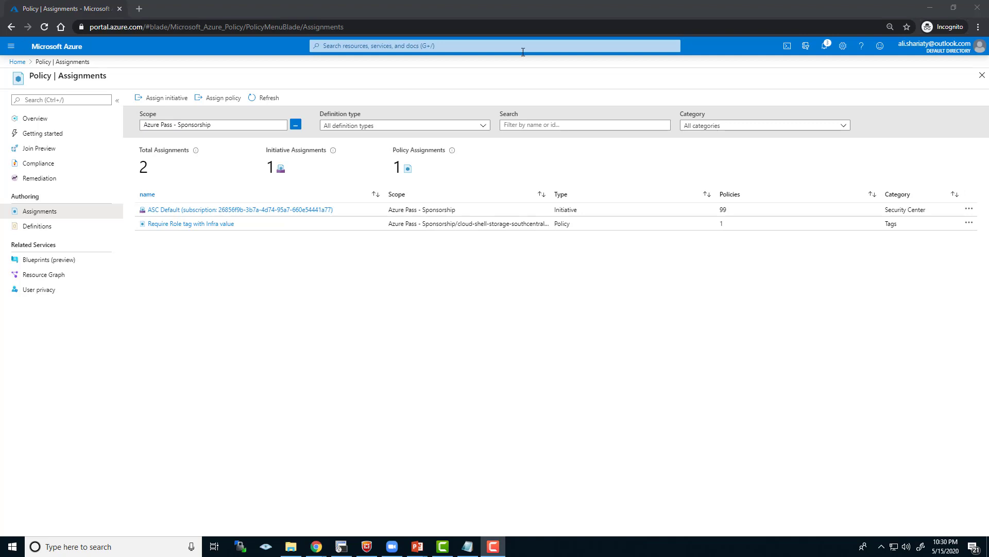
- Find the Cloud Shell storage account through the portal search and open its resource group, cloud-shell-storage-southcentralus
click(501, 43)
text(sto)
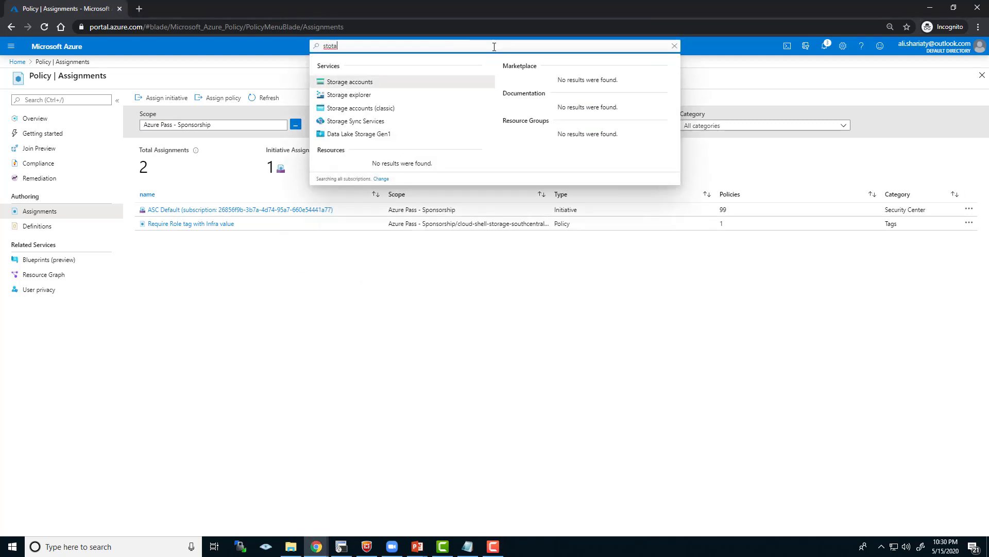
click(382, 81)
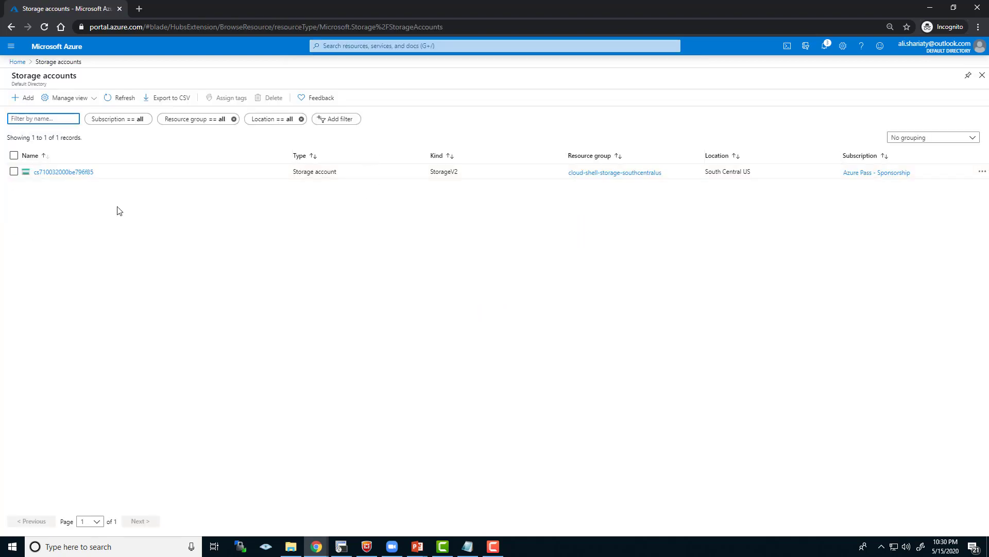
click(67, 174)
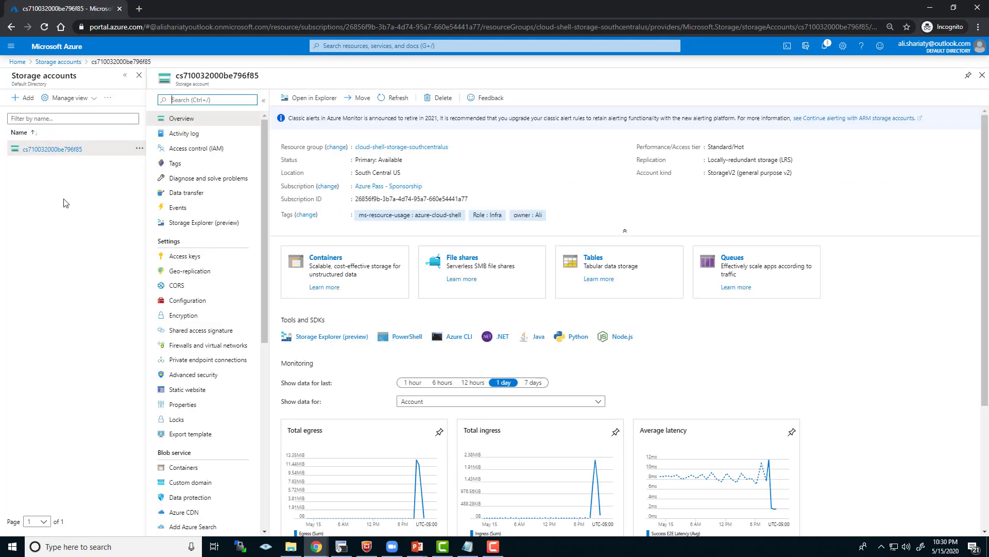
click(415, 147)
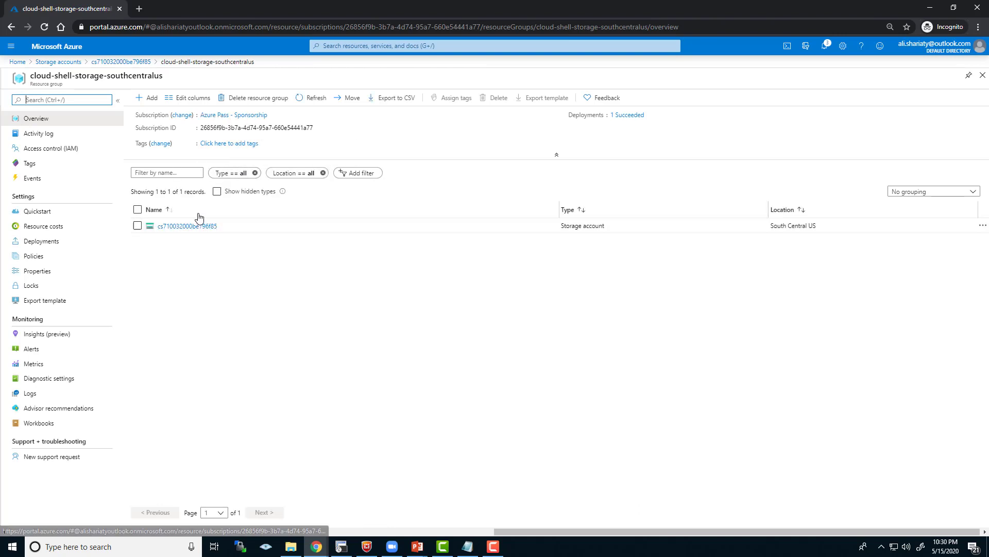
click(145, 100)
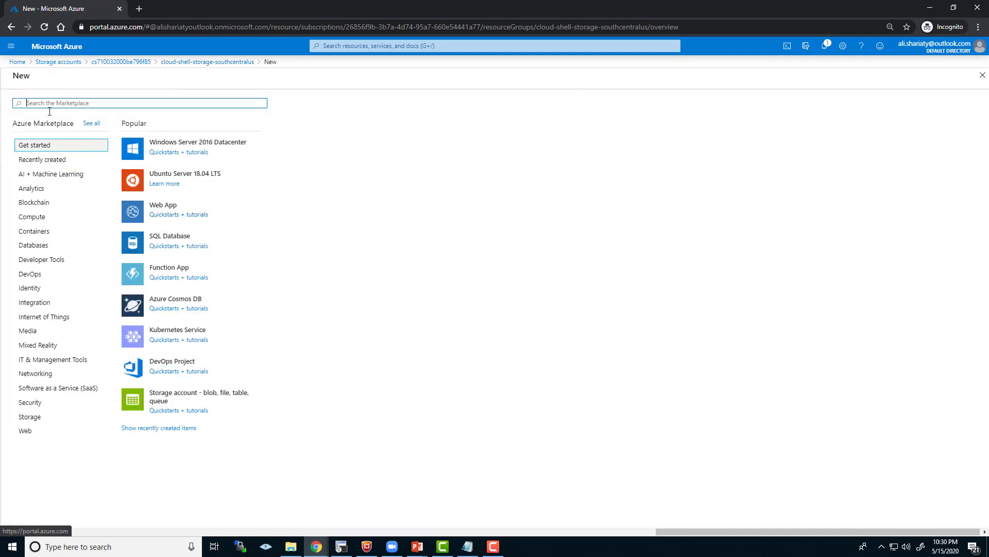
click(172, 397)
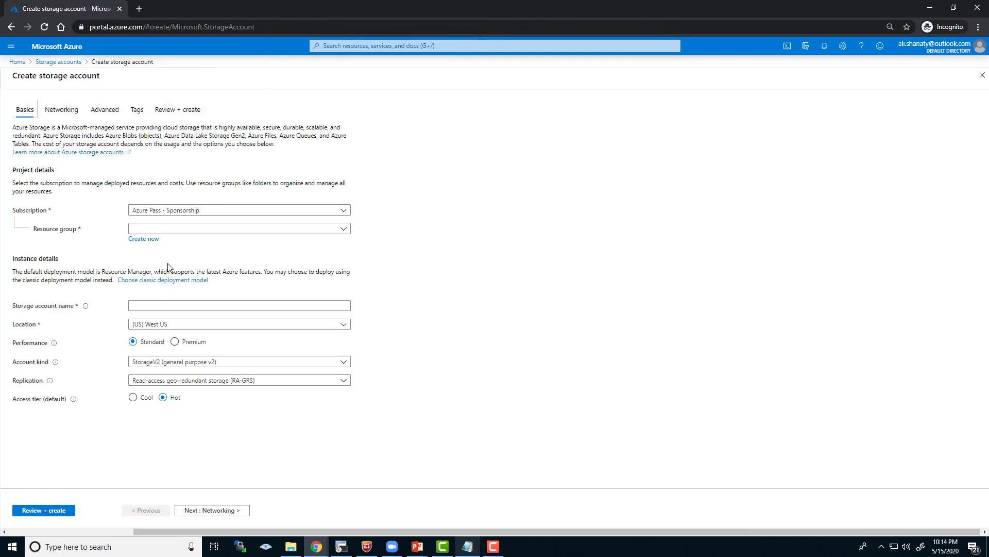
click(343, 231)
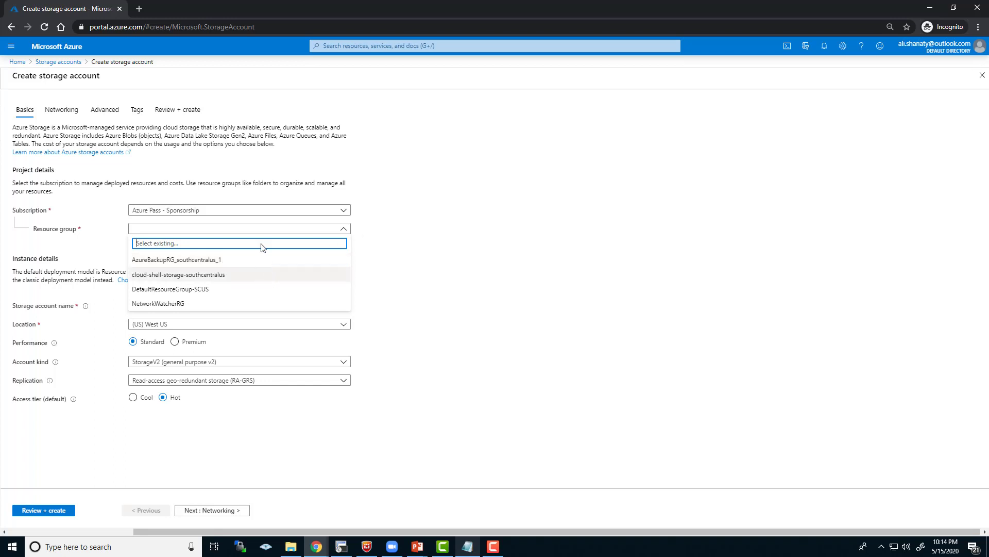
click(63, 62)
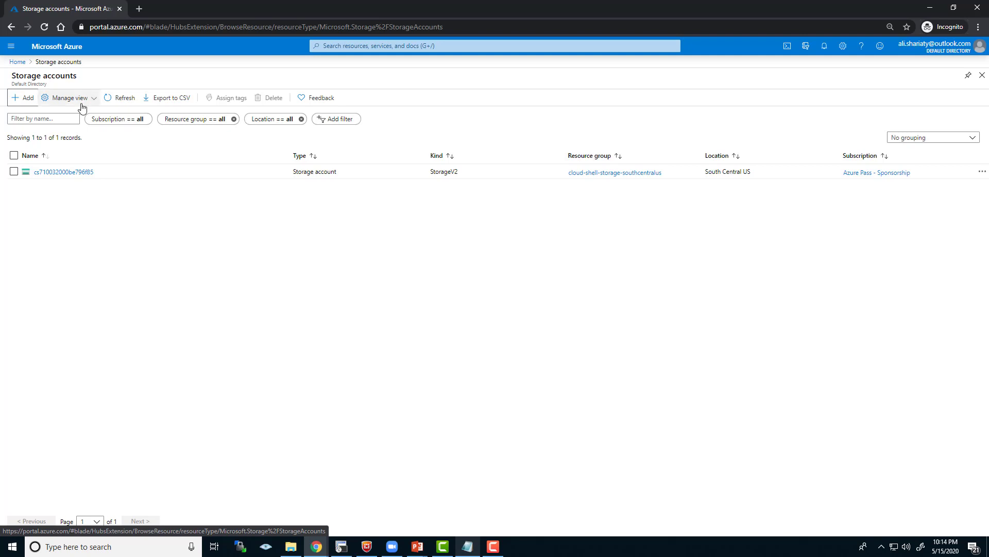
- Start a new storage account named rayka in resource group cloud-shell-storage-southcentralus, with its location set to (US) South Central US
click(71, 173)
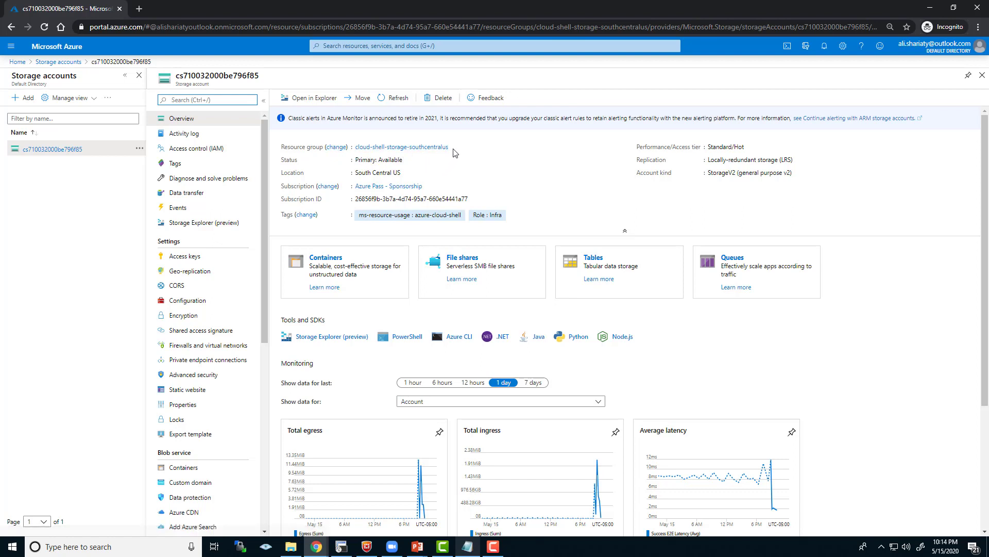
click(25, 99)
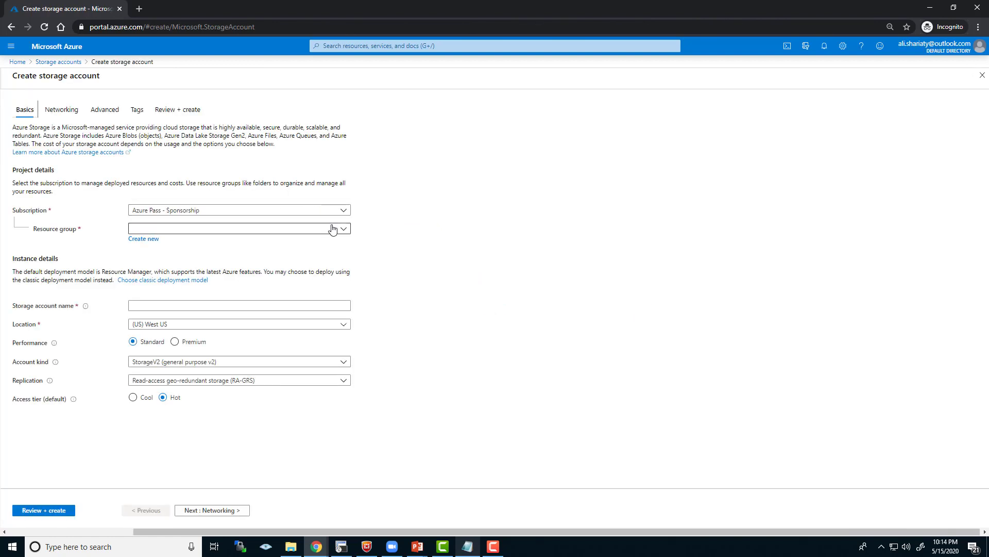
click(333, 229)
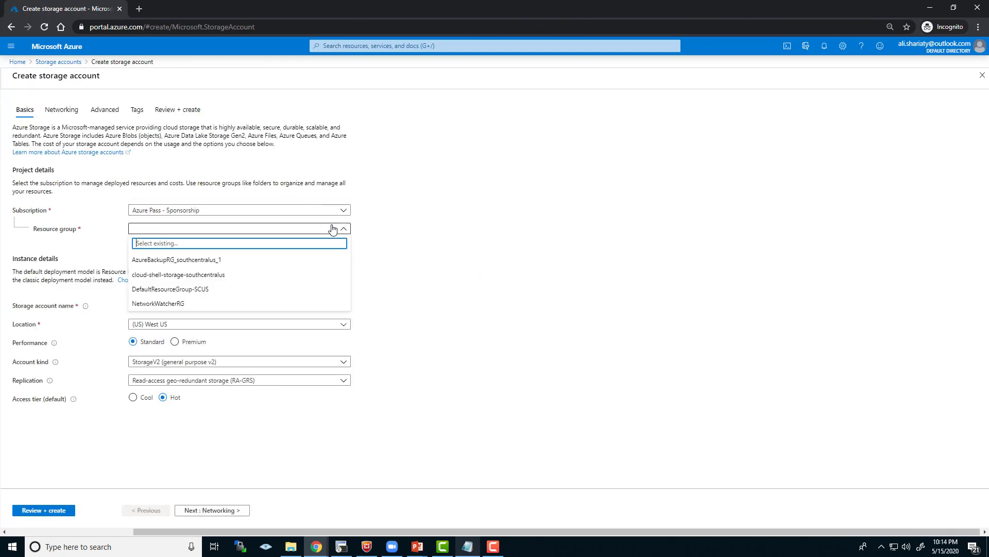
click(214, 277)
click(392, 240)
click(252, 305)
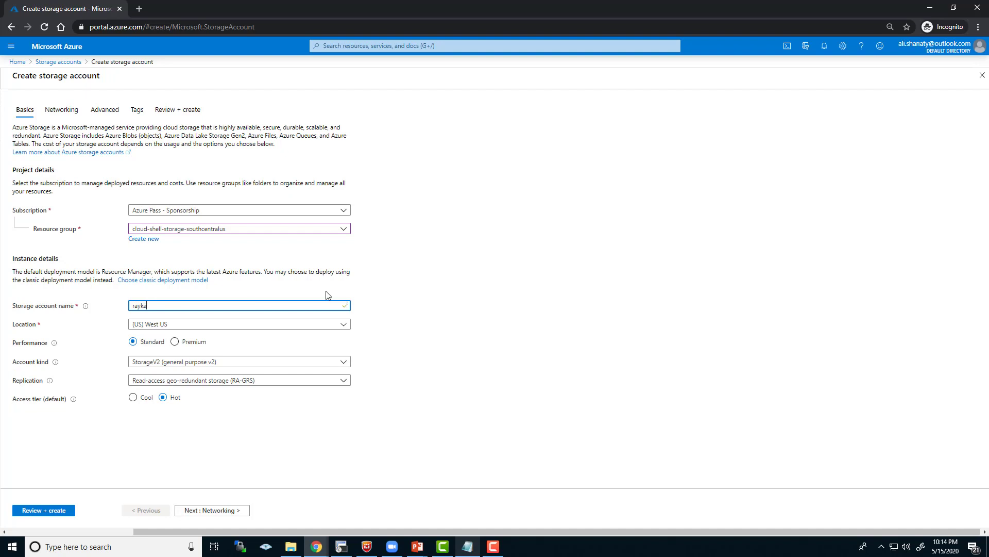
click(343, 323)
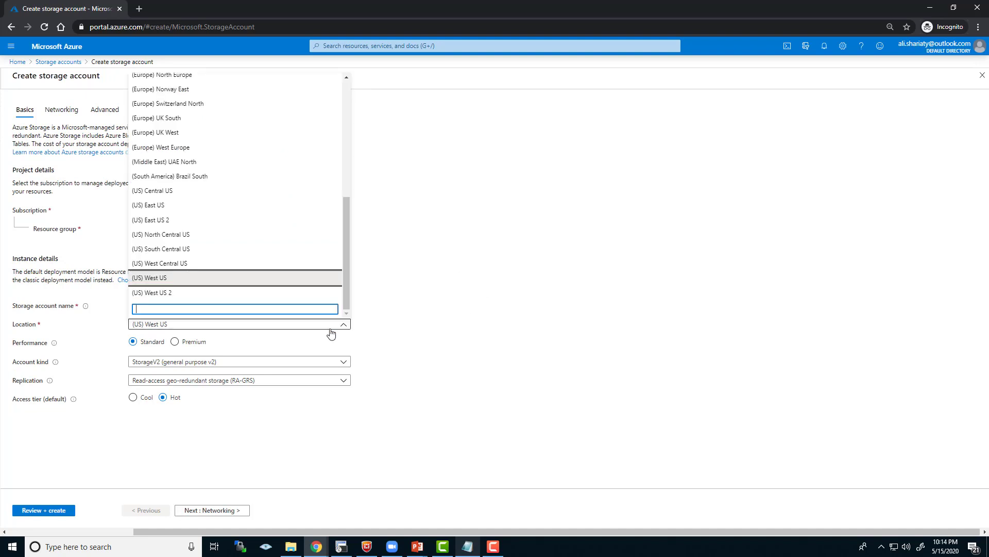
click(192, 249)
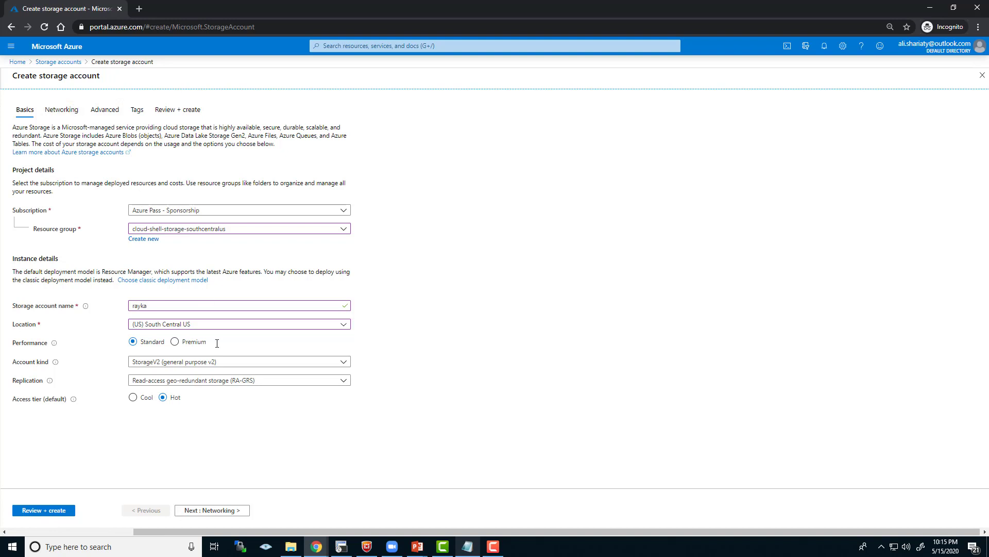
- Check the networking, advanced and tag settings, leave them at their defaults without tags, and validate the new storage account
click(210, 511)
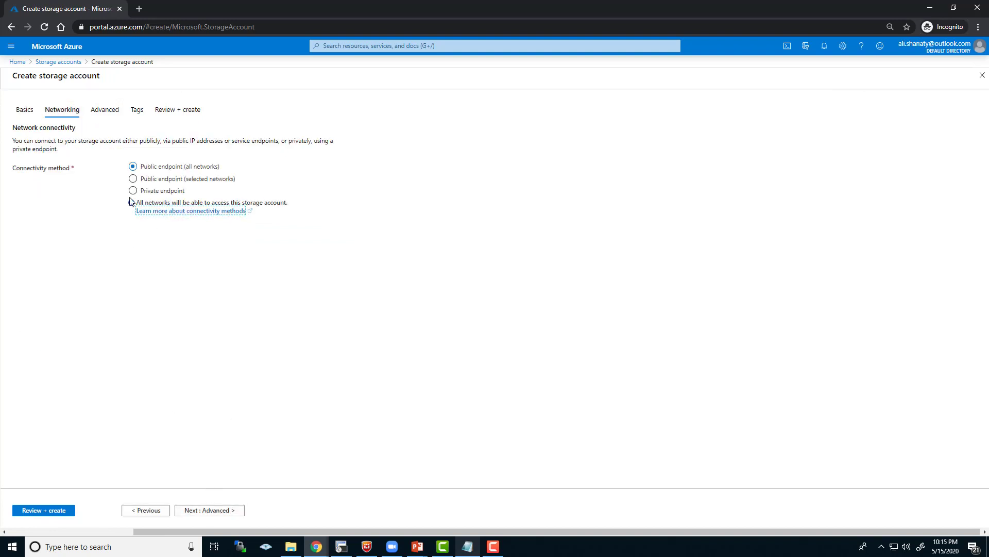
click(107, 111)
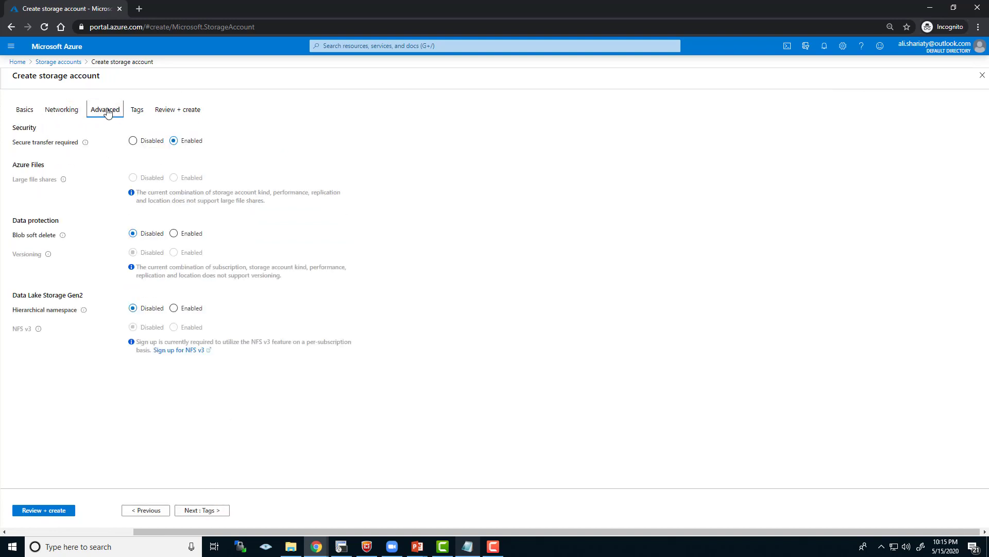
click(143, 118)
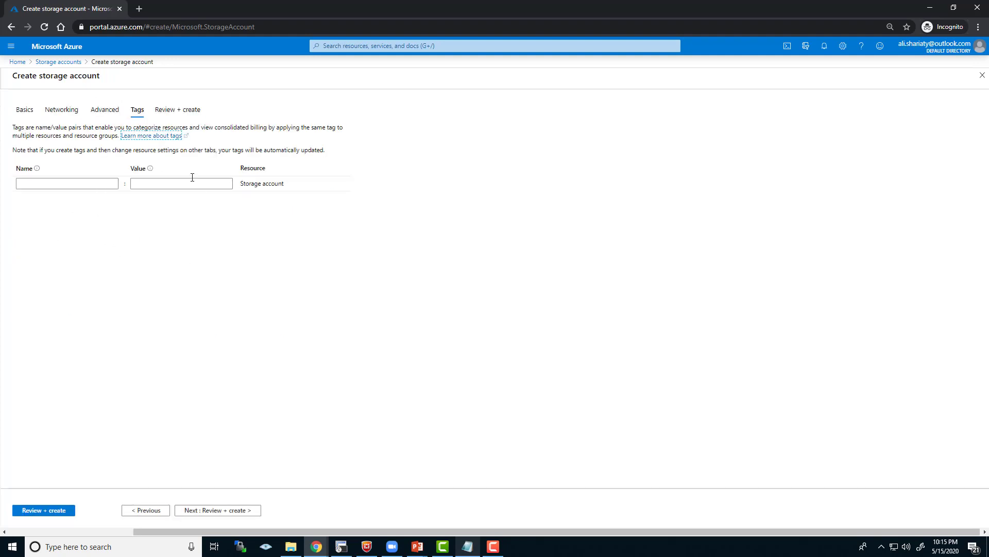
click(25, 110)
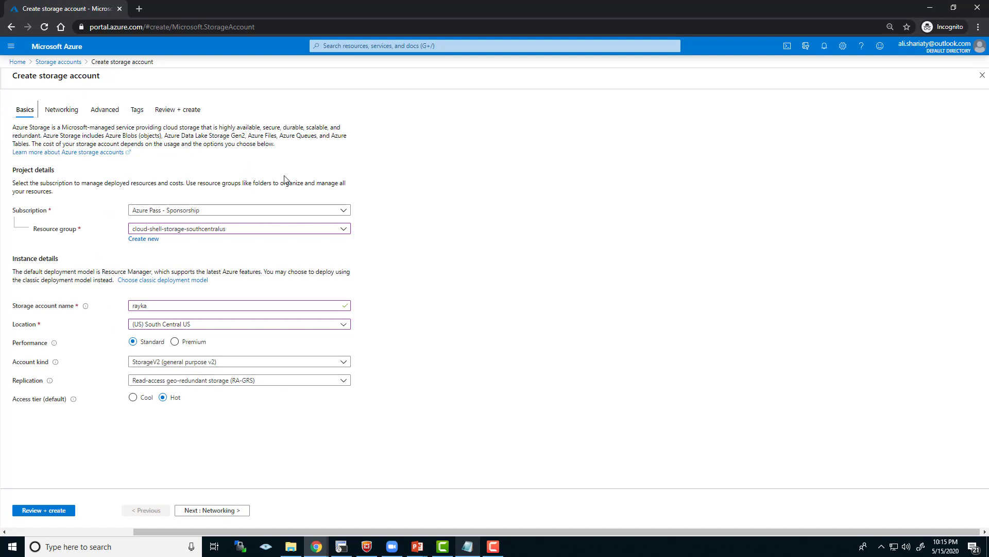
click(52, 517)
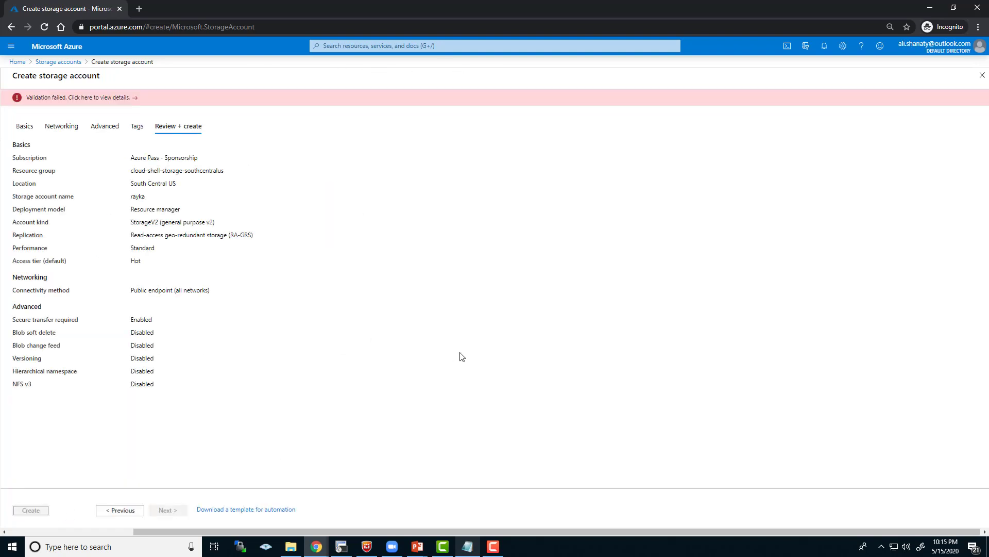
- Examine the validation error details and the policy assignment behind them in a separate browser tab, using the signed-in account, and close the details
click(43, 102)
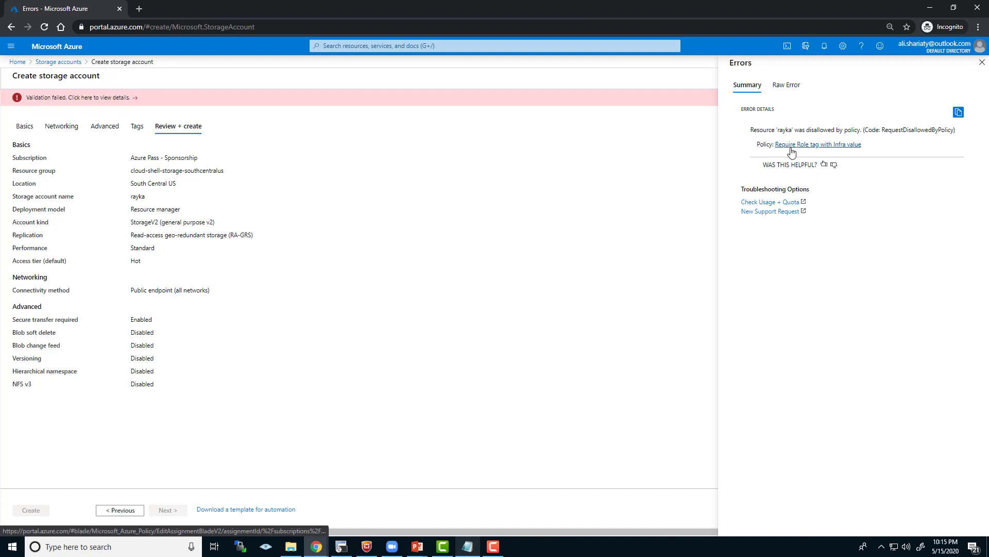
right_click(825, 151)
click(831, 157)
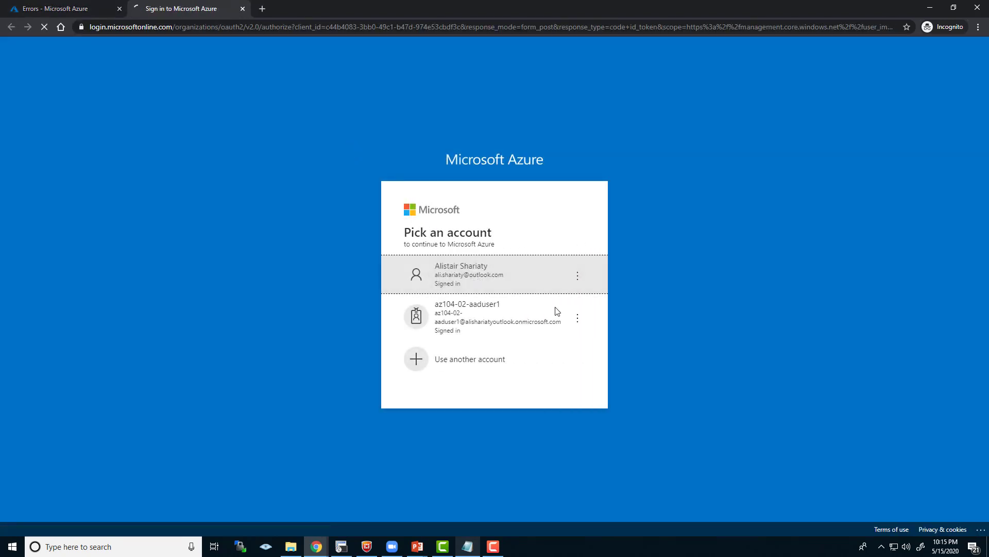
click(524, 269)
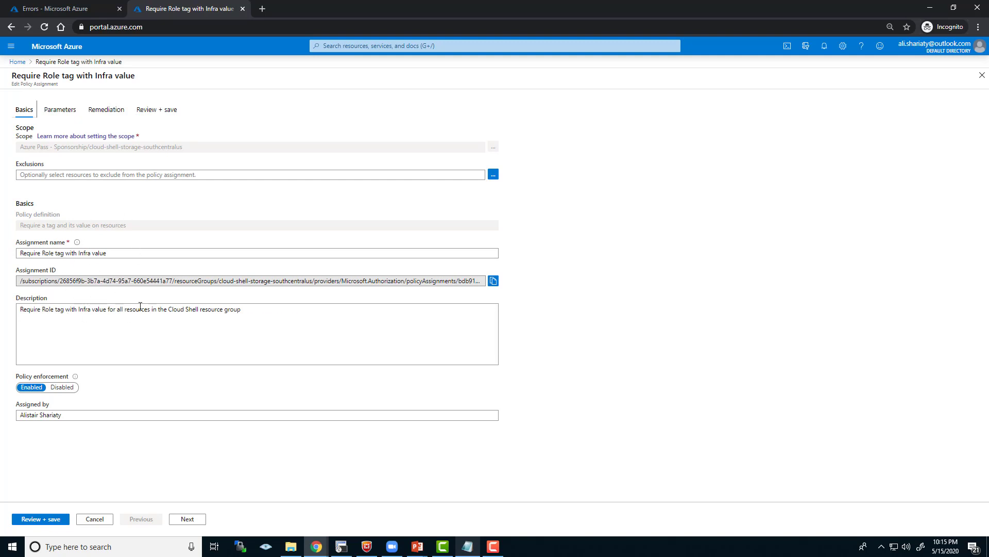
click(81, 11)
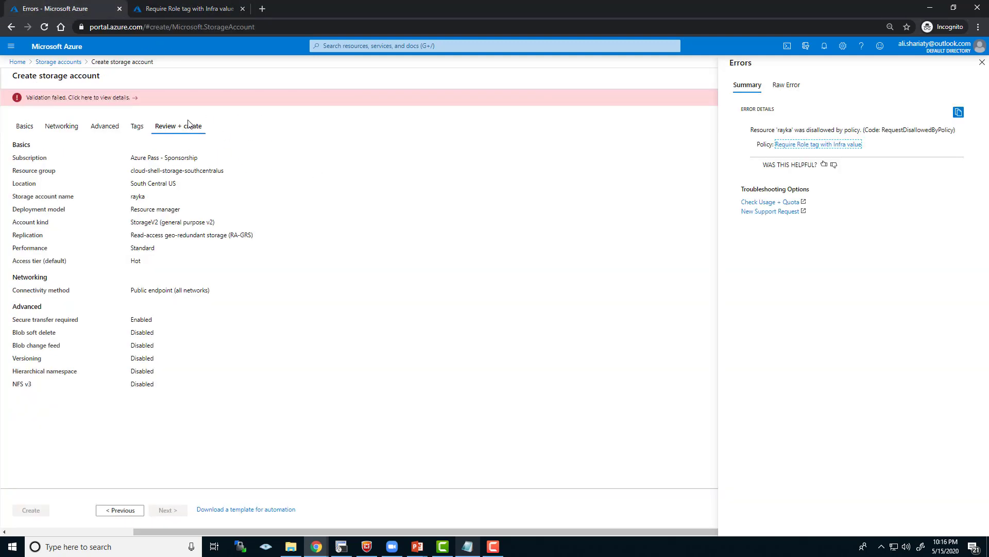
click(981, 62)
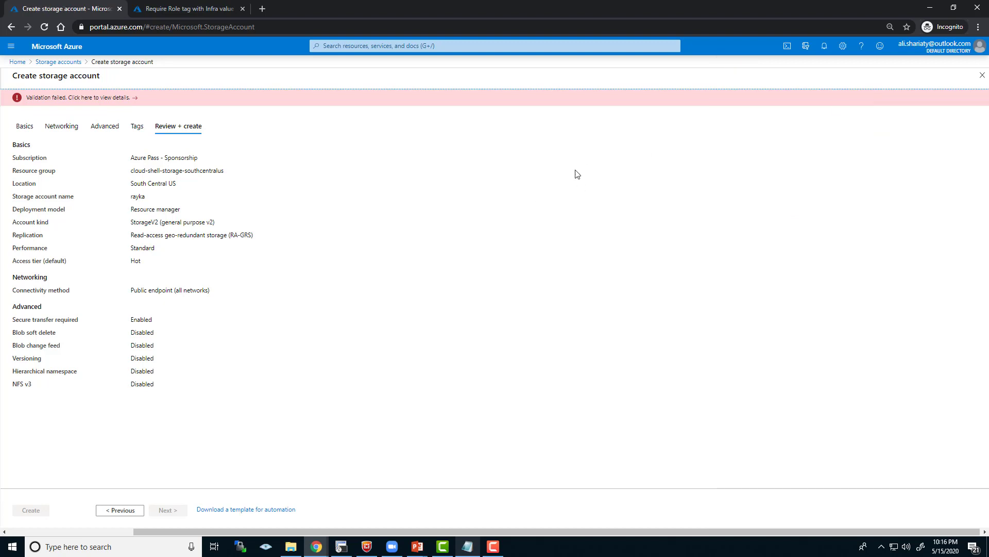
- Add the tag Role with value Infra to the new storage account and validate it again
click(137, 125)
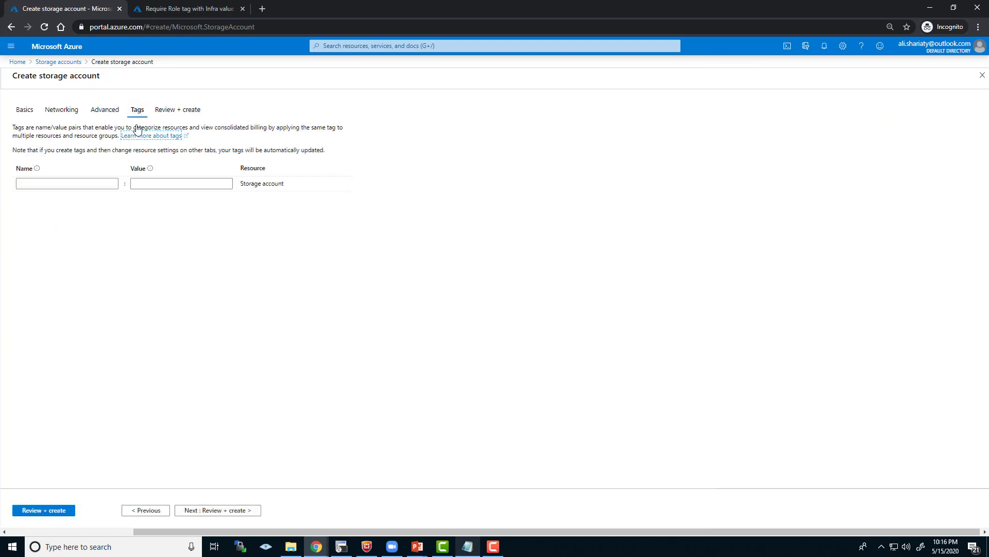
click(92, 183)
text(Role)
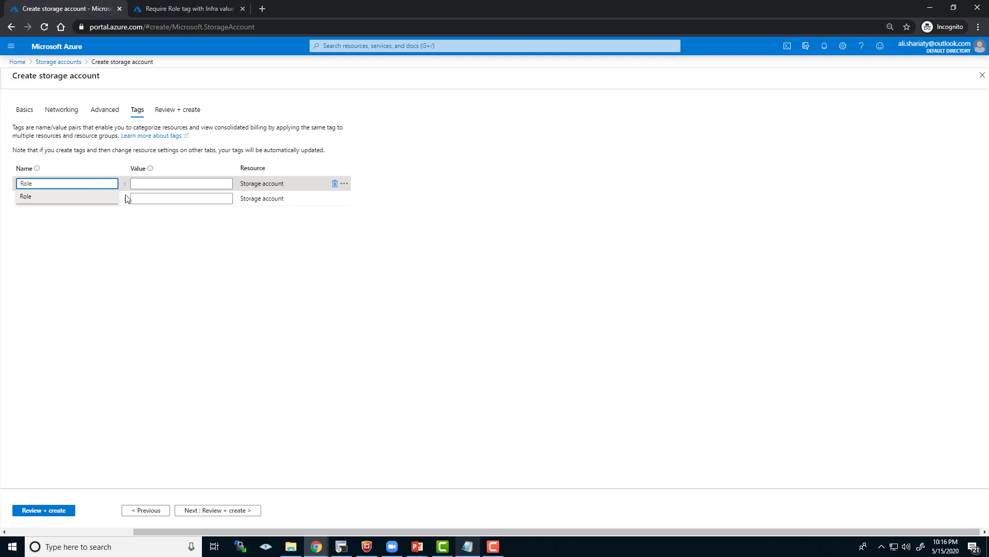
click(164, 184)
click(186, 197)
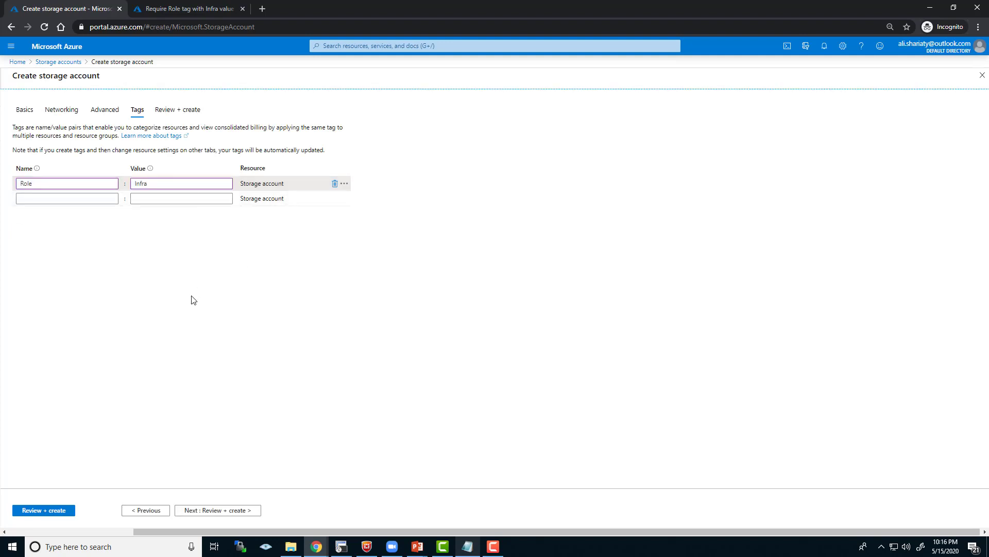
click(56, 512)
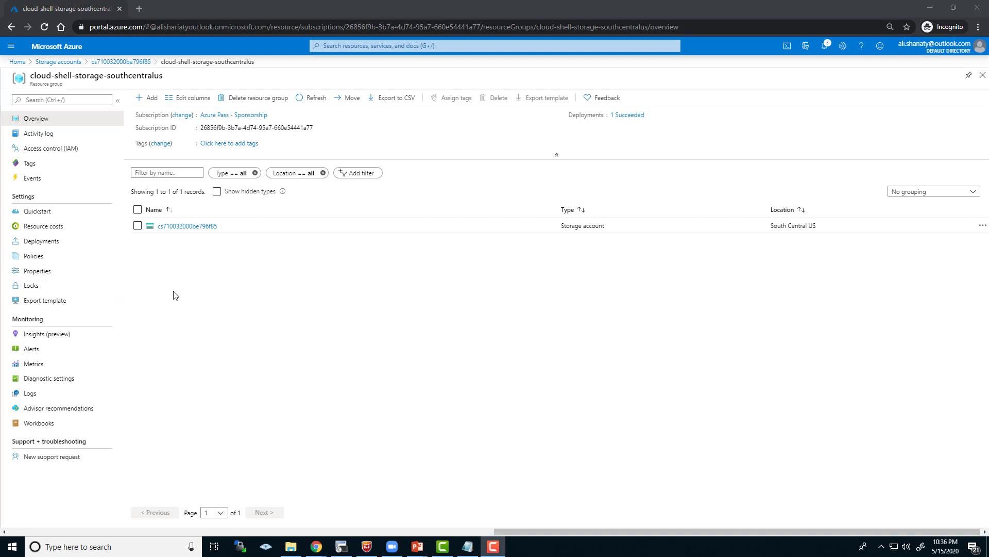
- Save the tag Role with value Infra on resource group cloud-shell-storage-southcentralus and check it in the refreshed overview
triple_click(105, 75)
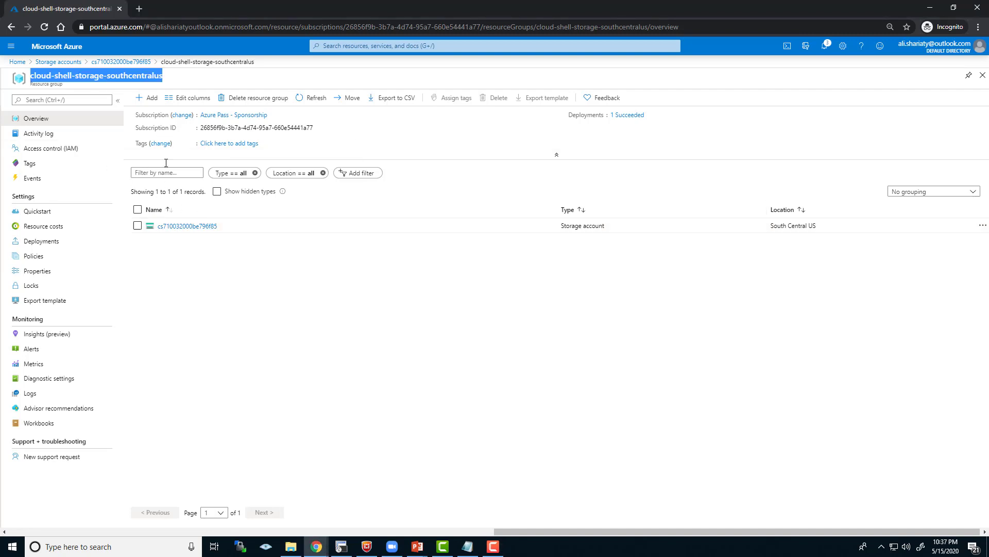
click(34, 162)
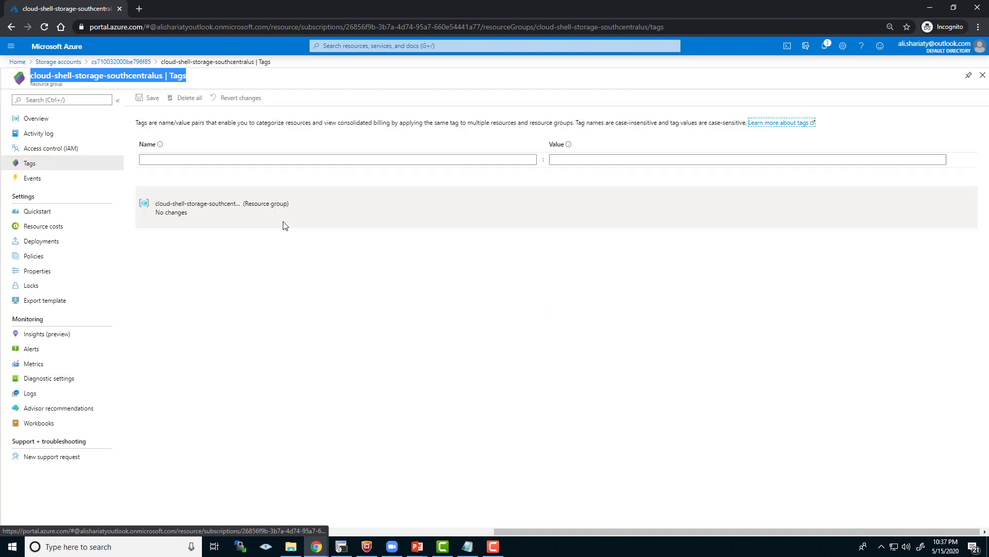
click(198, 160)
text(R)
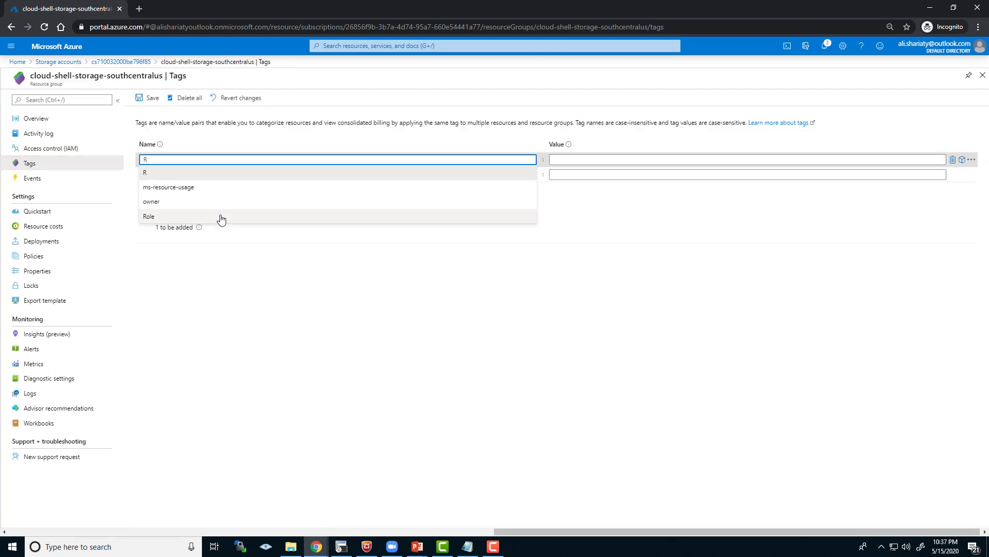
click(226, 217)
click(557, 160)
click(566, 176)
click(152, 98)
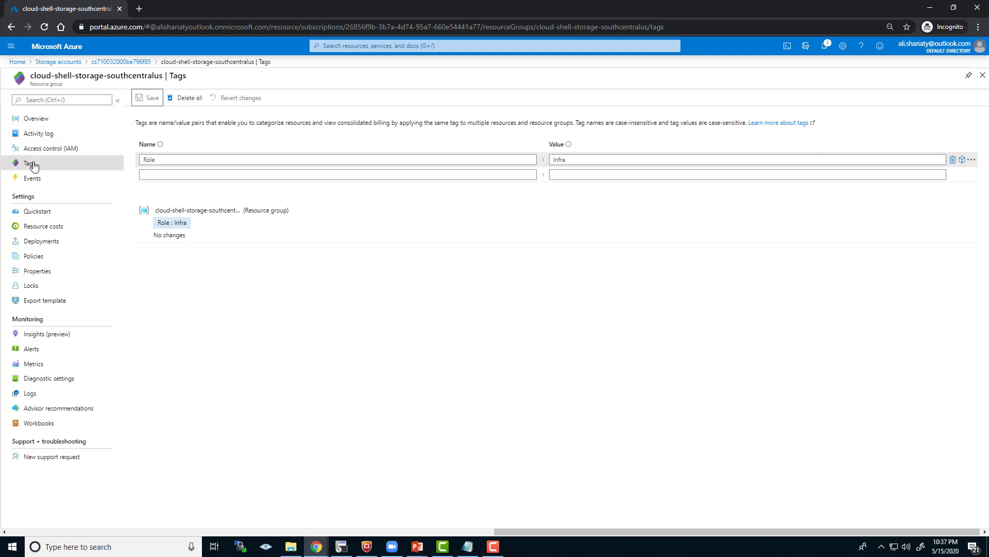
click(36, 118)
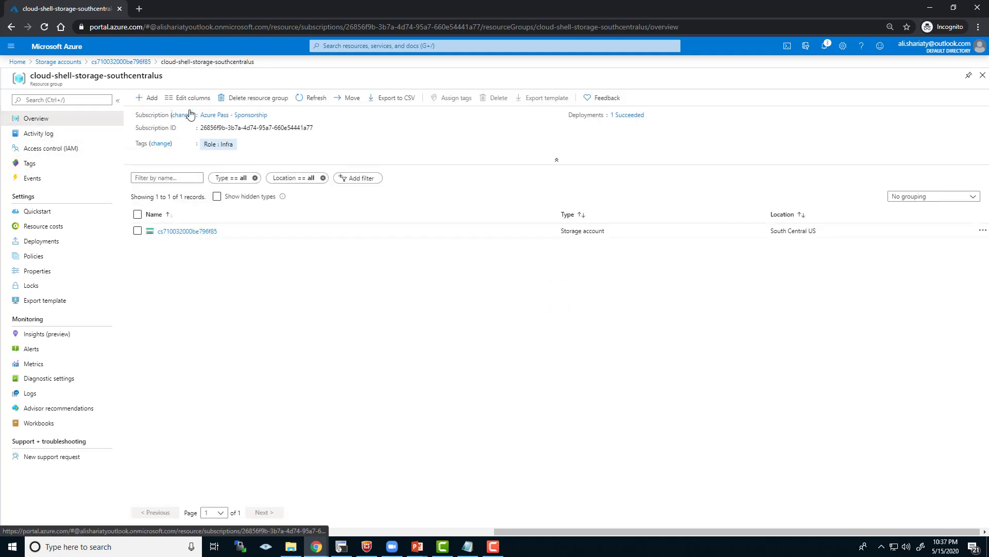
click(313, 98)
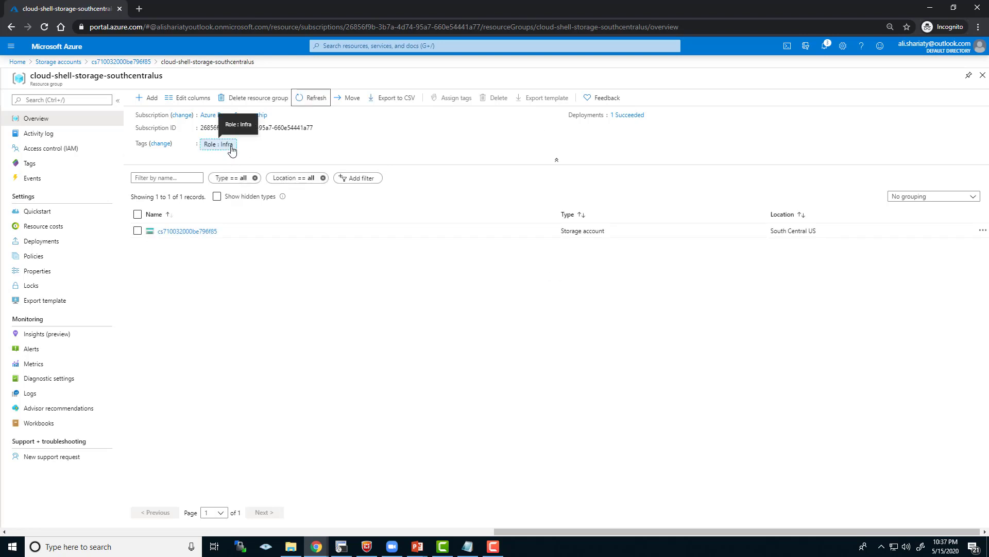
- Find the Policy service through the portal search and delete the assignment Require Role tag with Infra value
click(375, 47)
text(polic)
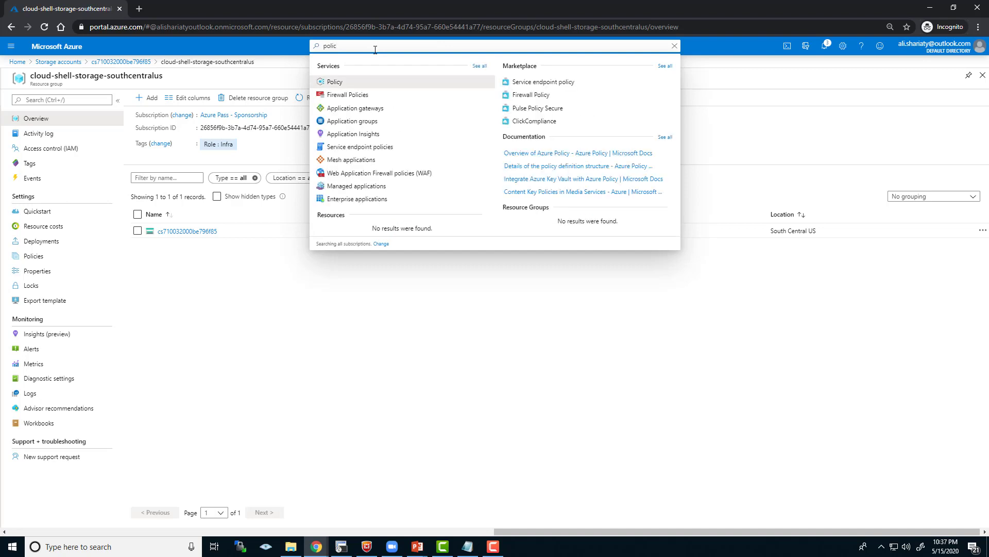
click(348, 85)
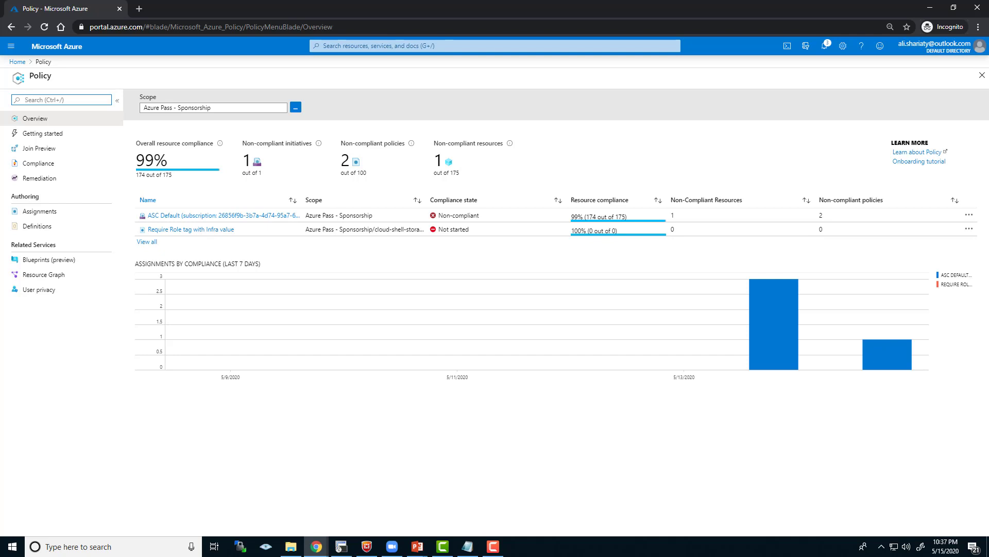
click(72, 211)
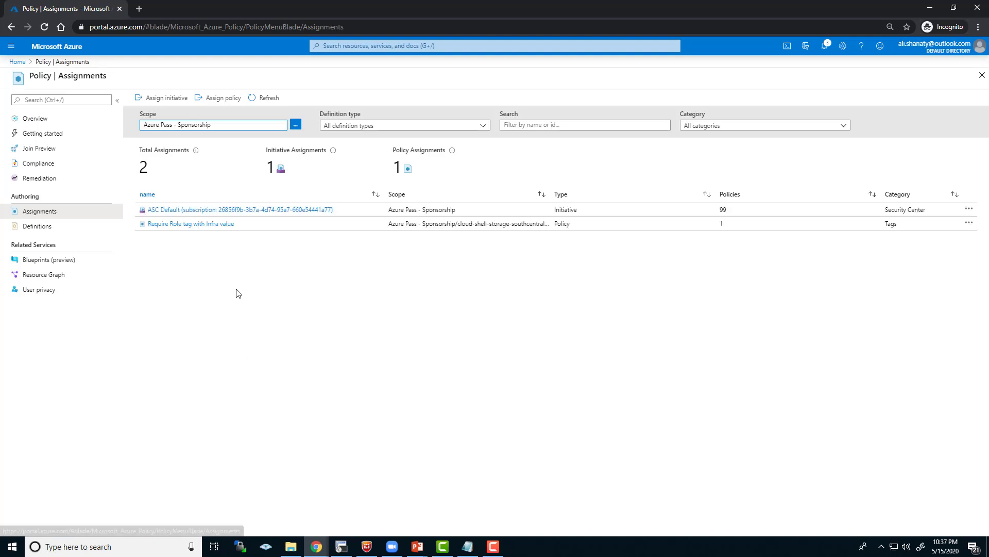
click(970, 224)
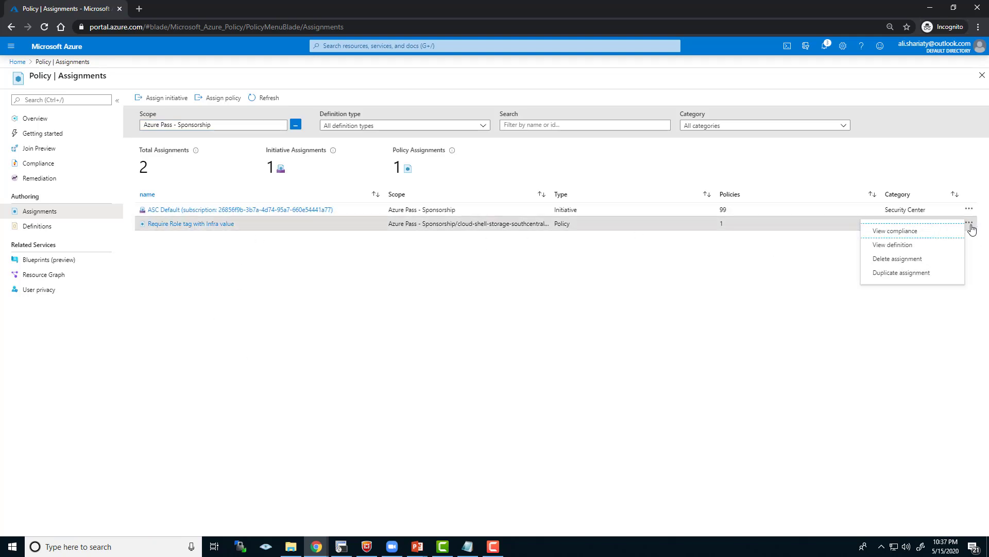
click(907, 258)
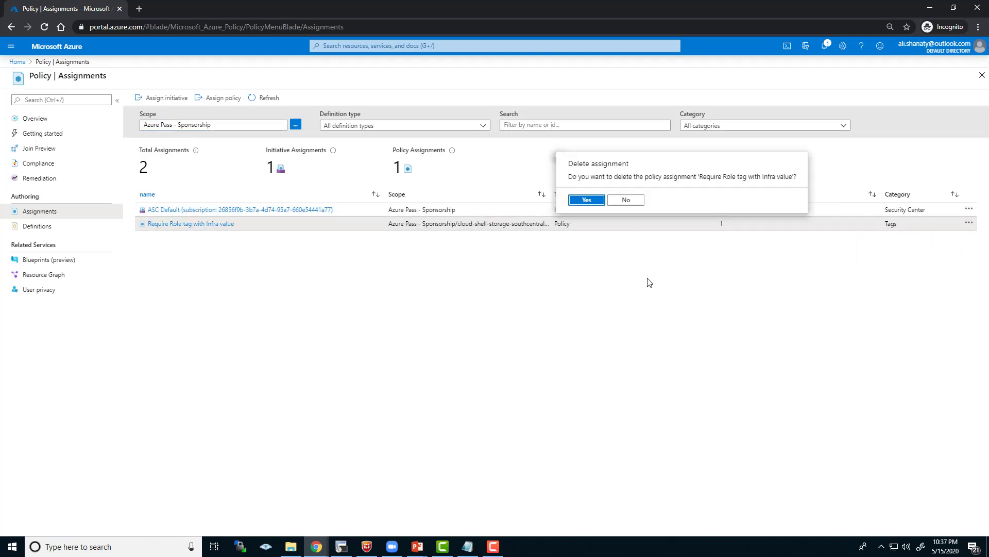
click(587, 201)
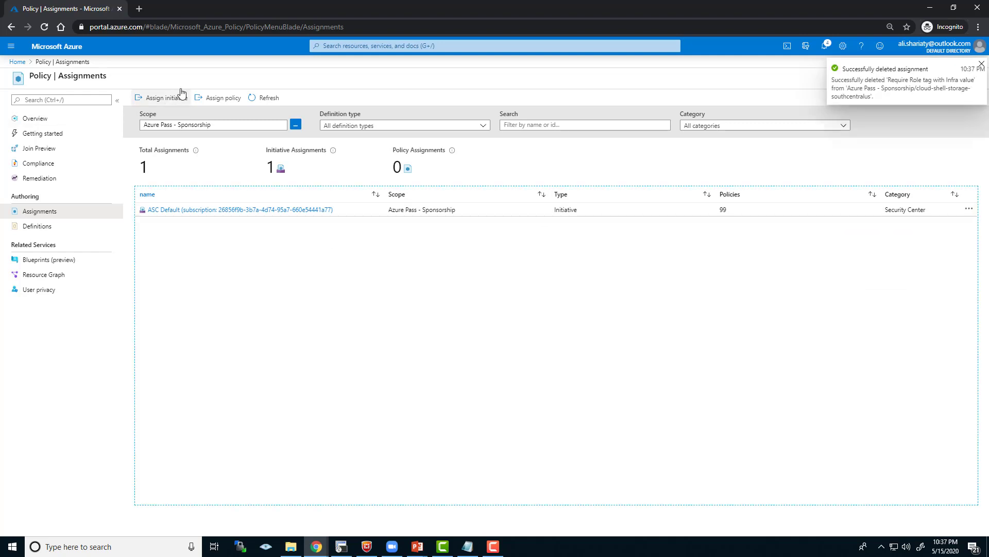
- Start a new policy assignment based on the built-in definition "Inherit a tag from the resource group if missing"
click(223, 101)
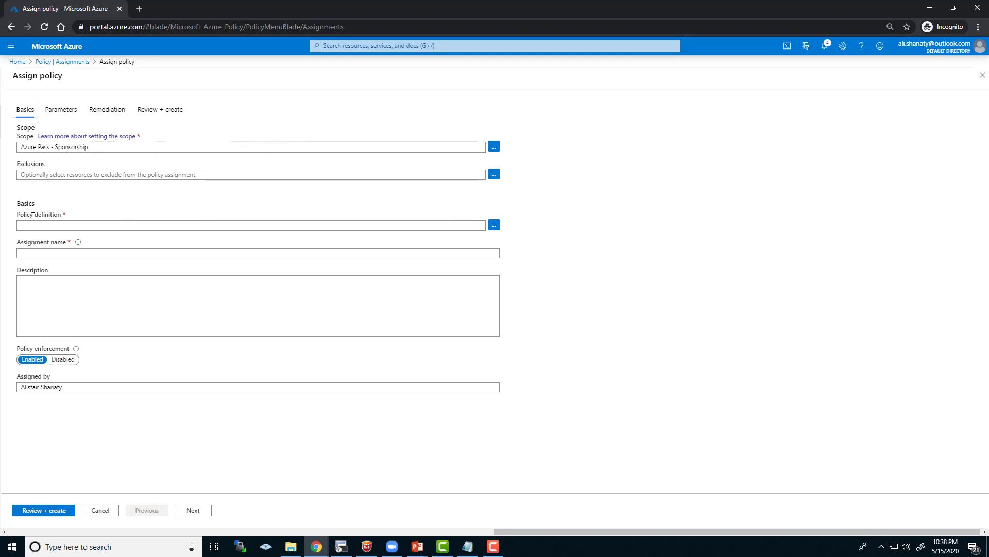
click(493, 226)
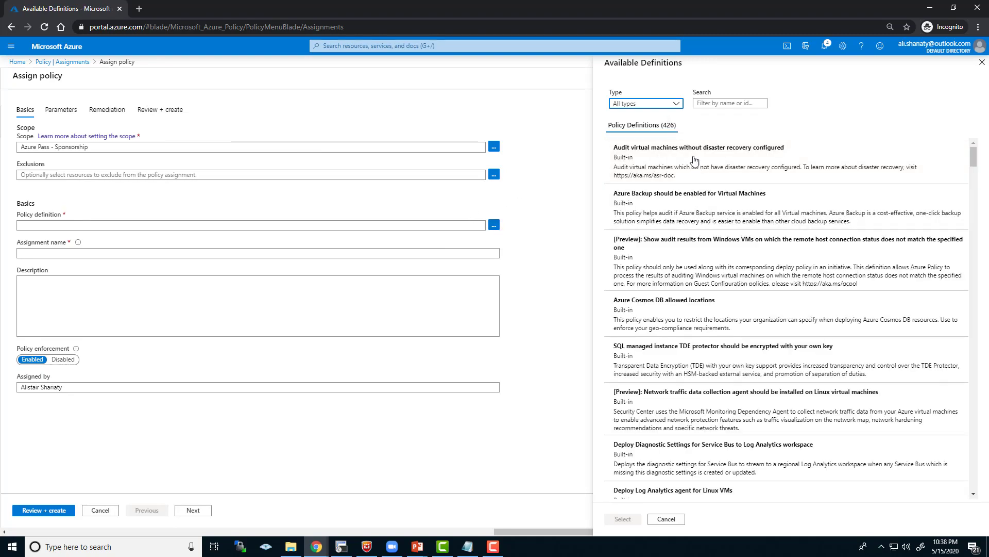
drag(973, 157, 965, 226)
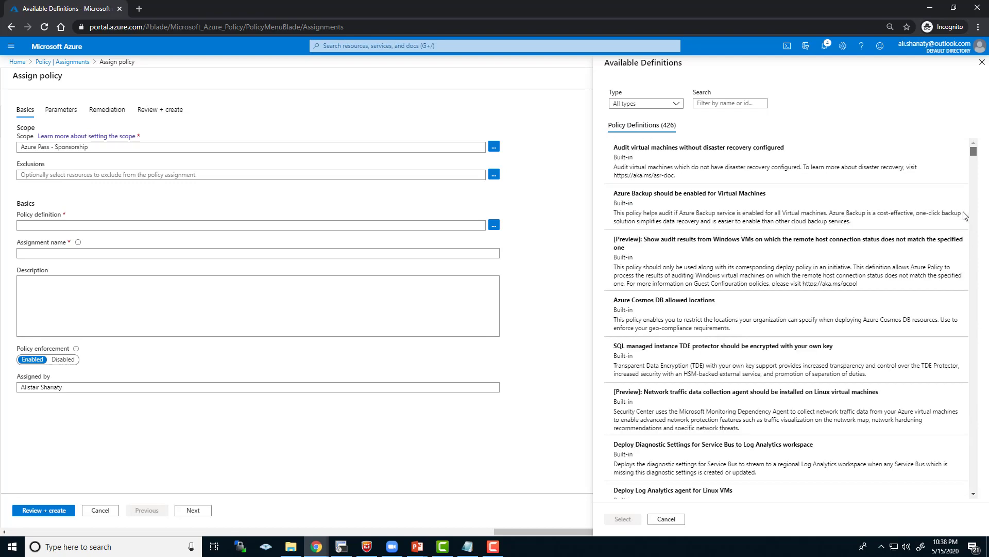
click(733, 107)
text(i)
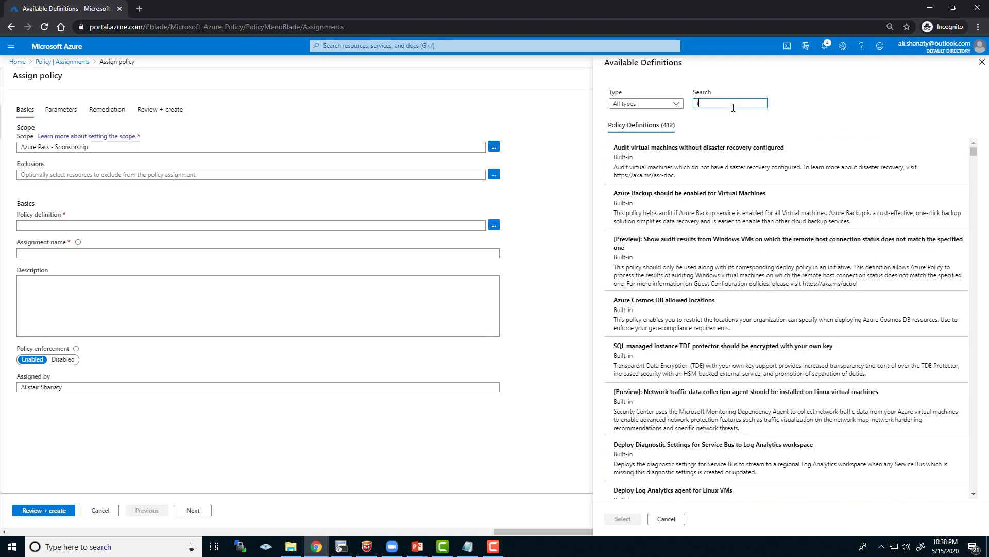
text(nheri)
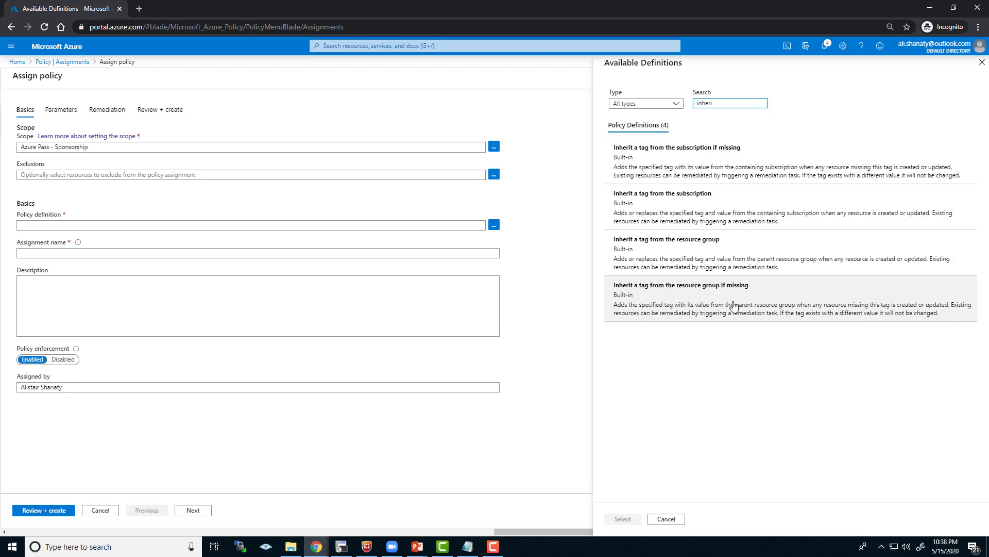
click(698, 299)
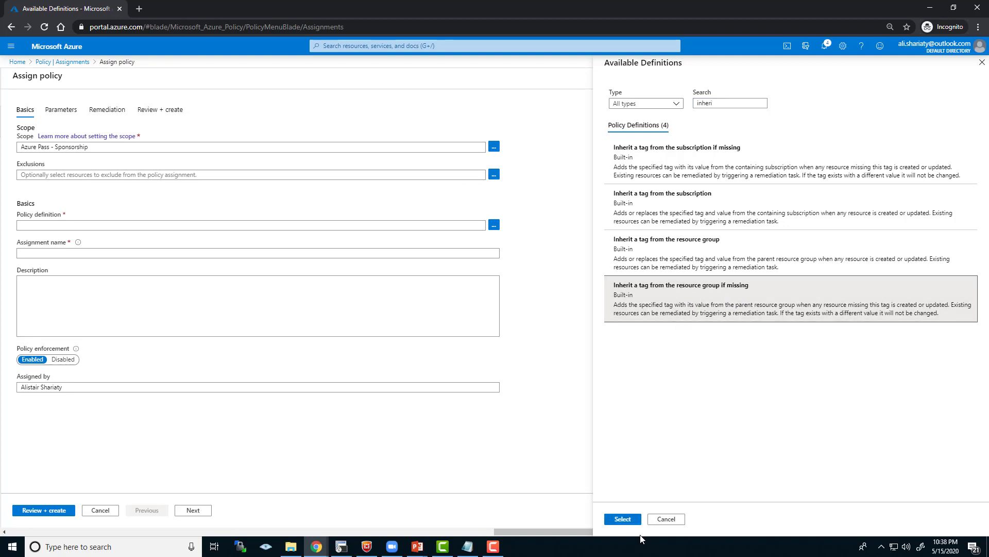
click(623, 519)
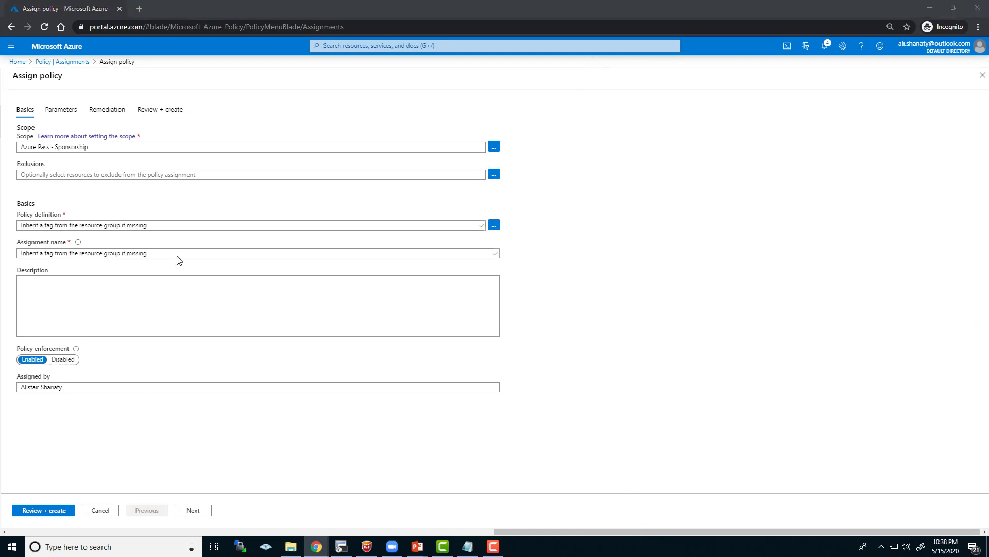
- Set both assignment name and description to "Inherit the Role tag and its Infra value from the Cloud Shell resource group if missing"
double_click(85, 253)
key(ctrl+a)
text(Inherit the Role tag and its Infra value from the Cloud Shell resource group if missing)
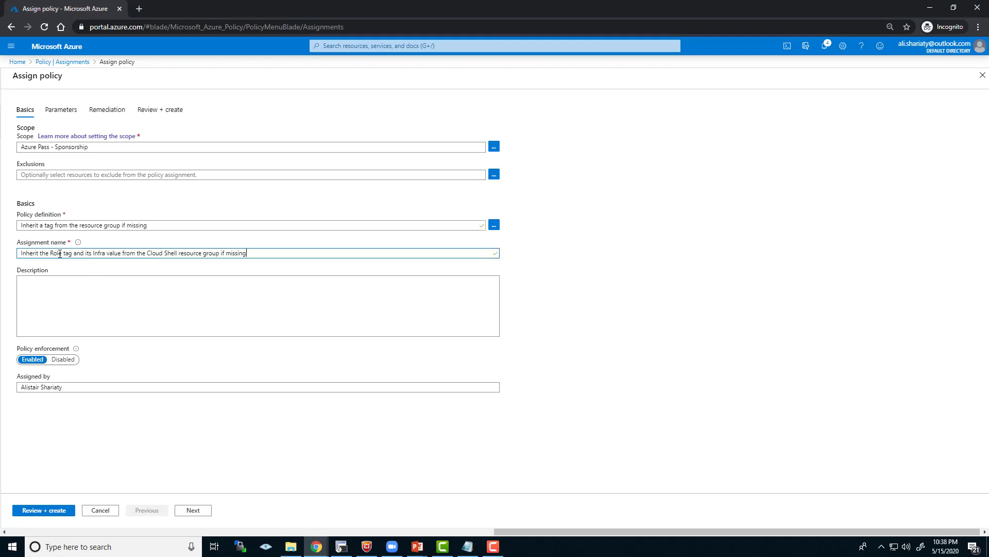
click(83, 280)
text(Inherit the Role tag and its Infra value from the Cloud Shell resource group if missing)
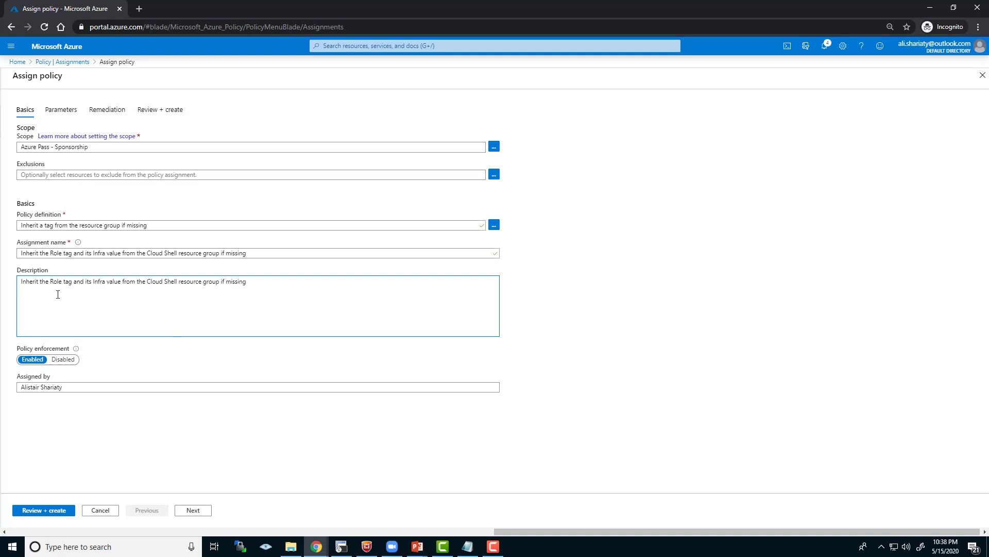
- Set the policy's Tag Name parameter to Role, enable a remediation task, and create the assignment
click(193, 510)
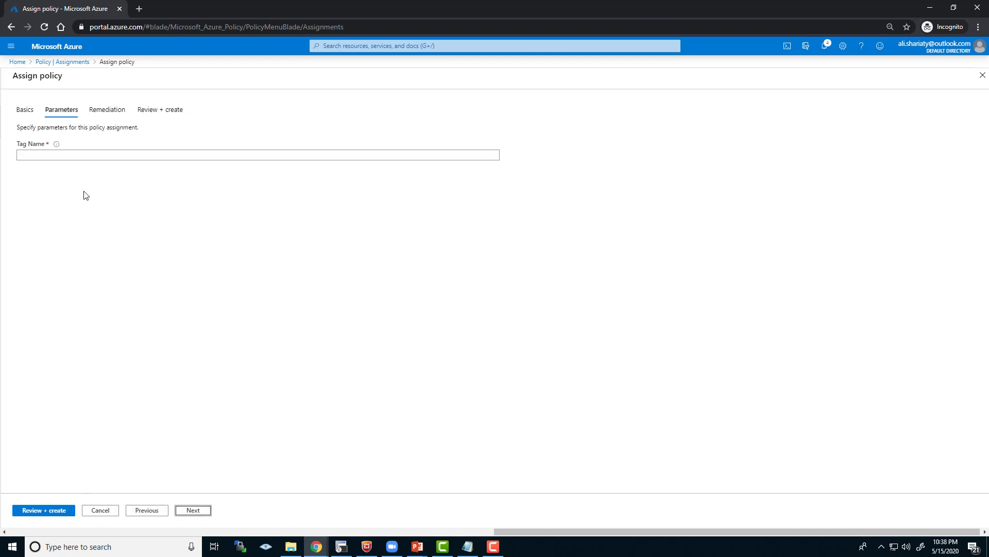
click(77, 156)
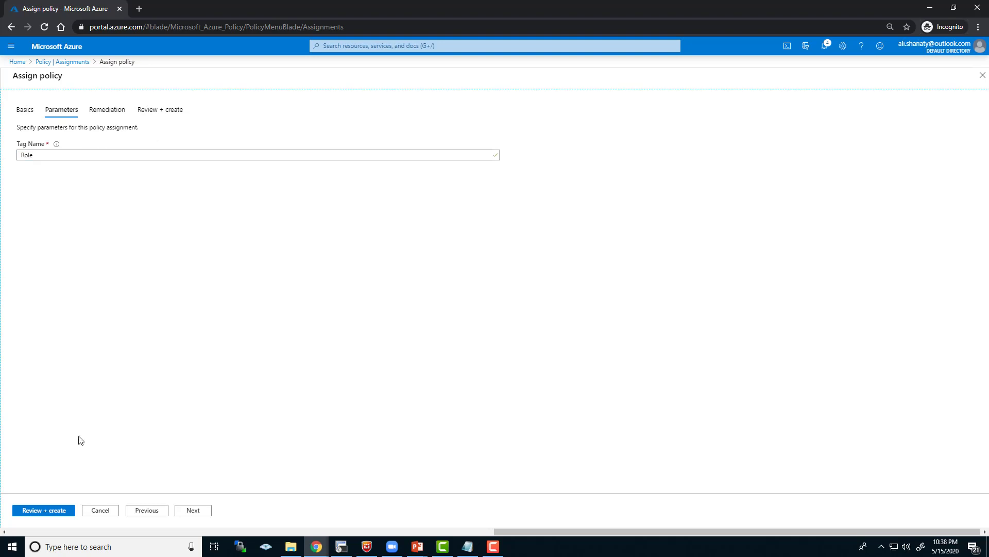
click(192, 513)
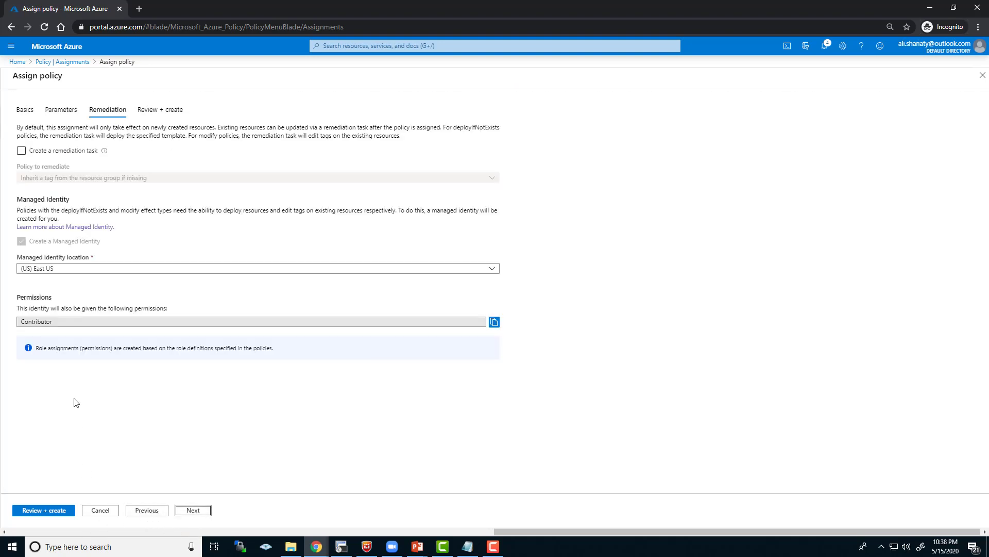
click(21, 151)
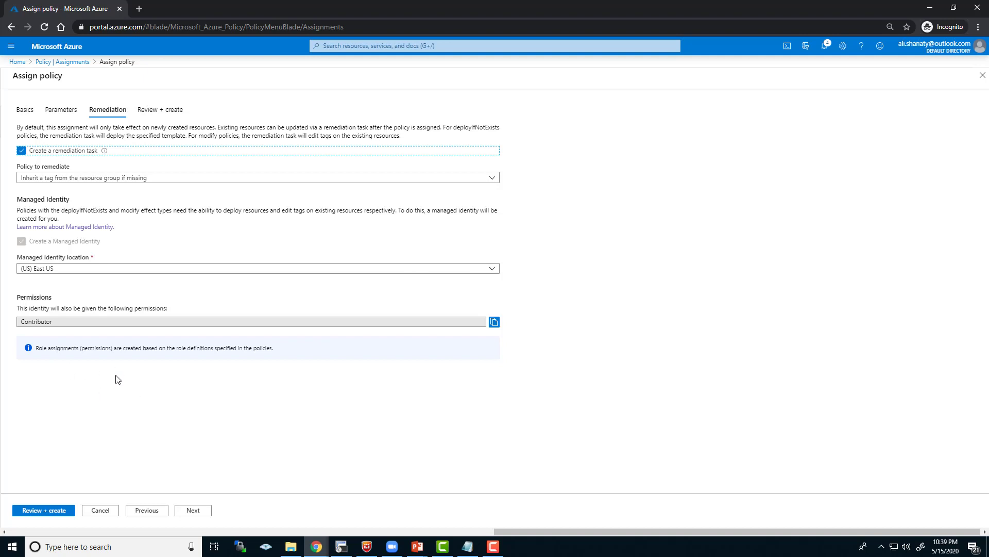
click(36, 511)
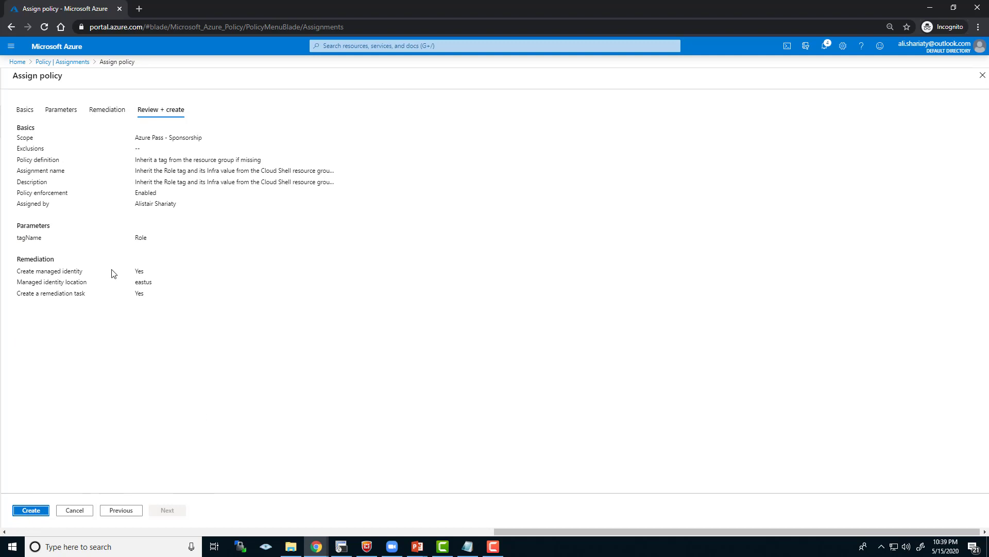
click(31, 510)
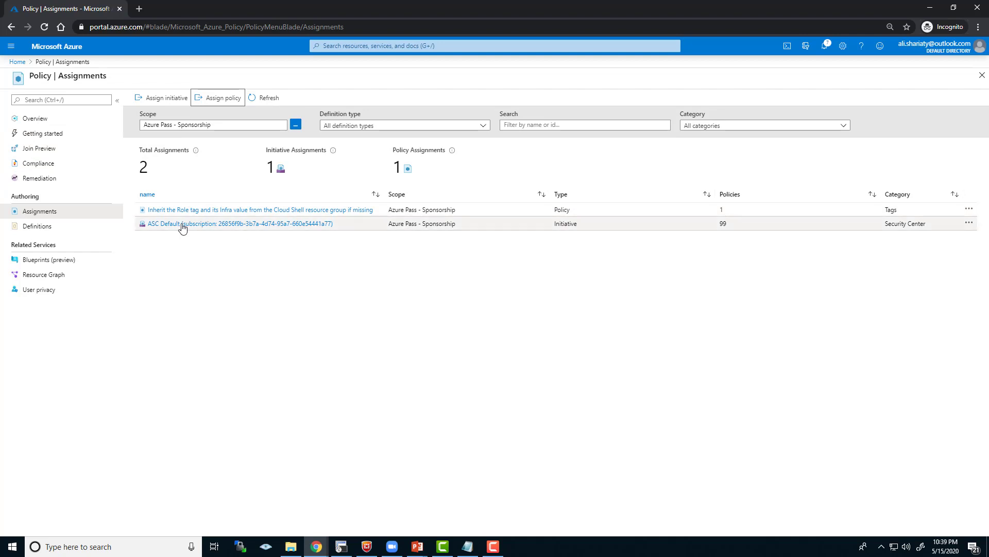
- Open resource group cloud-shell-storage-southcentralus through its existing storage account and start creating a new storage account in it
click(397, 46)
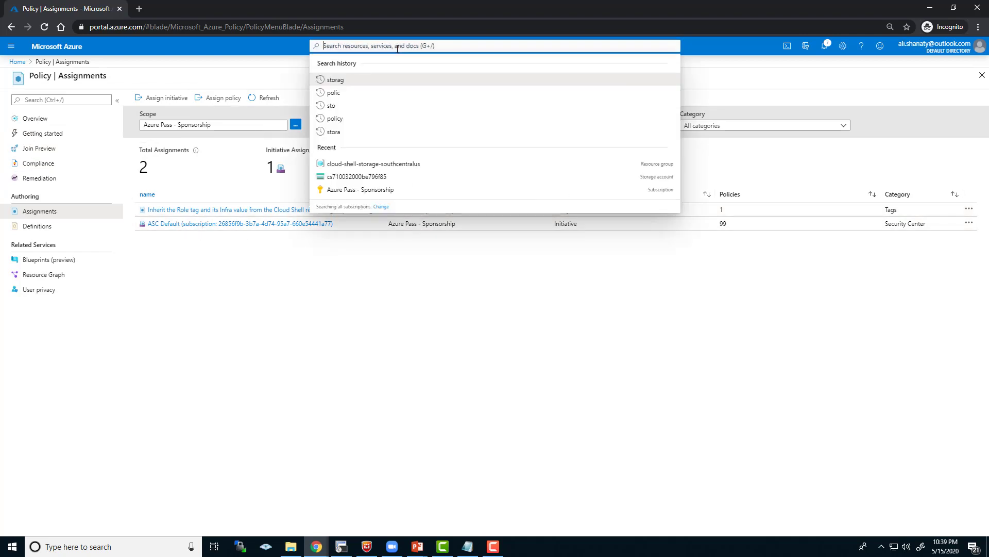
text(stor)
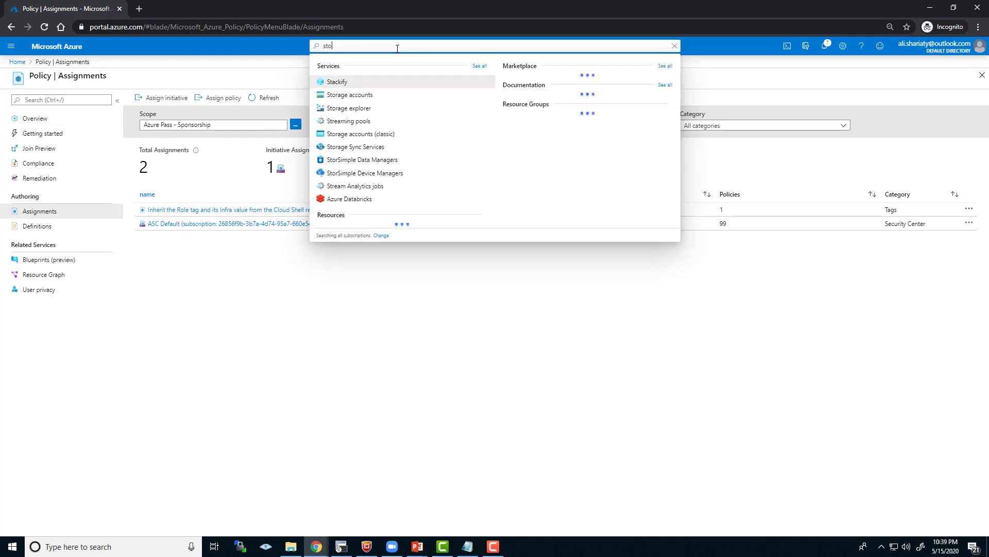
click(361, 83)
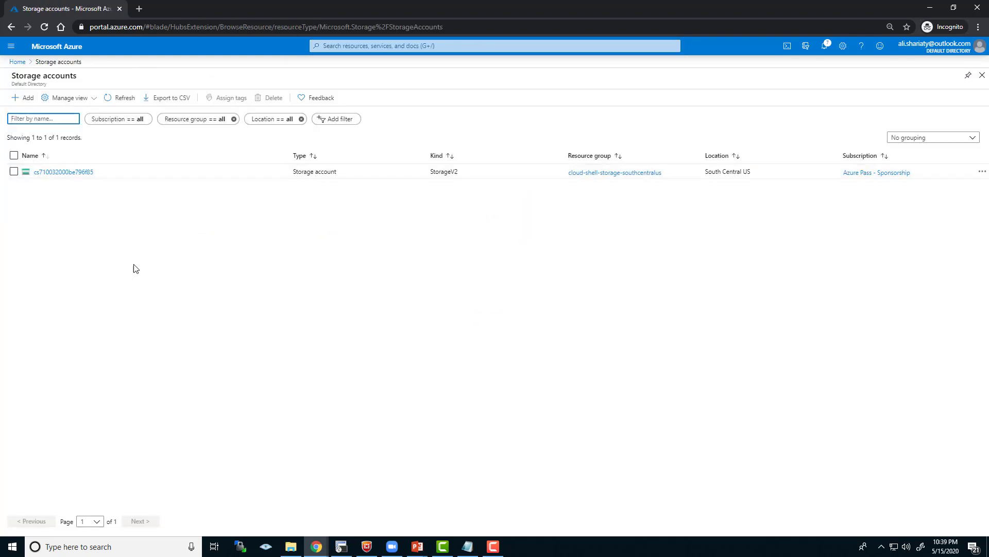
click(55, 172)
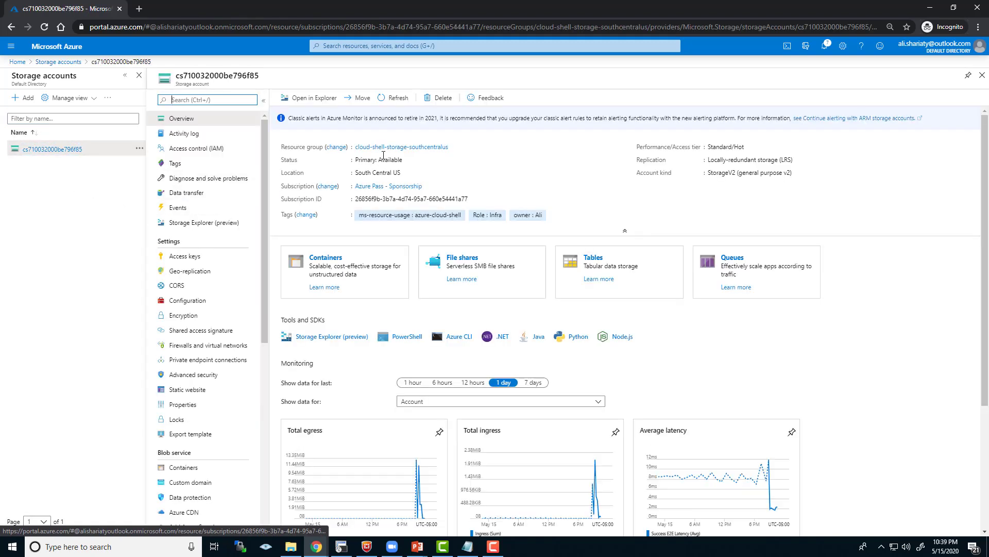
click(379, 148)
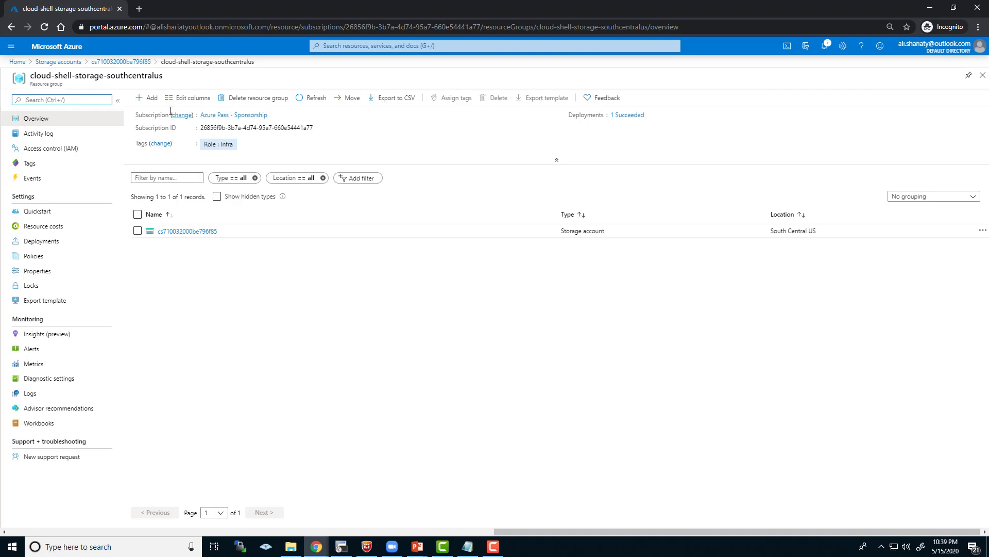
click(154, 99)
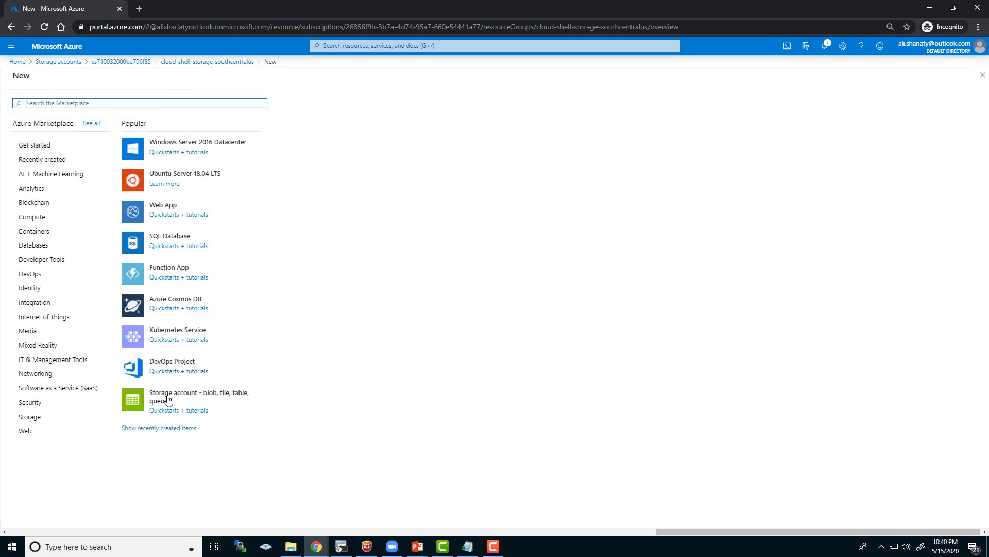
click(170, 400)
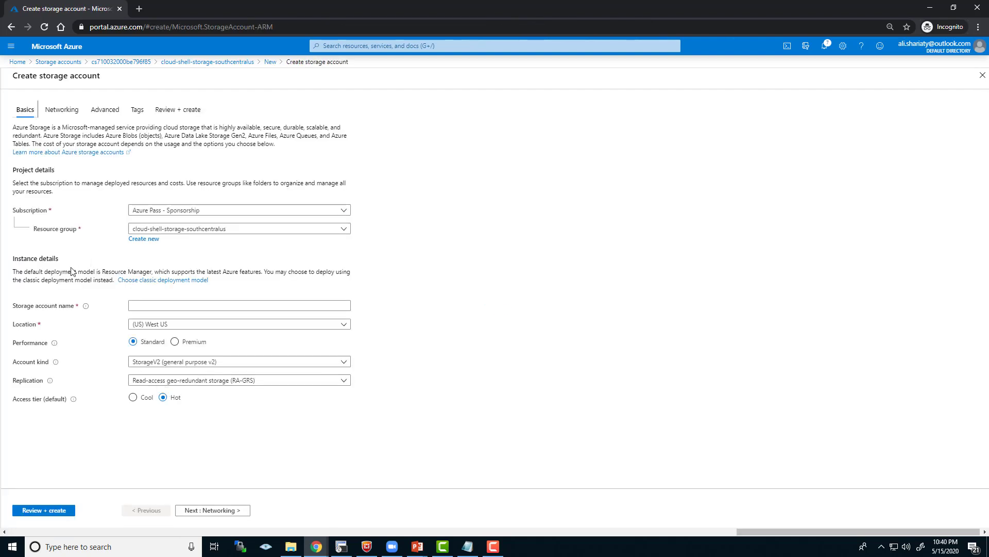
- Name the new storage account raykacbt and set its location to (US) South Central US
click(173, 305)
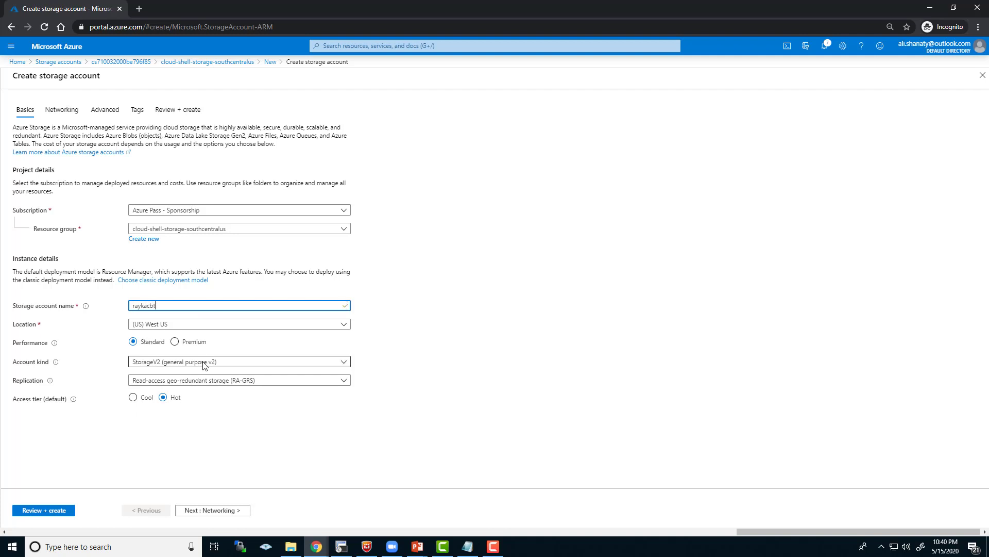
click(547, 274)
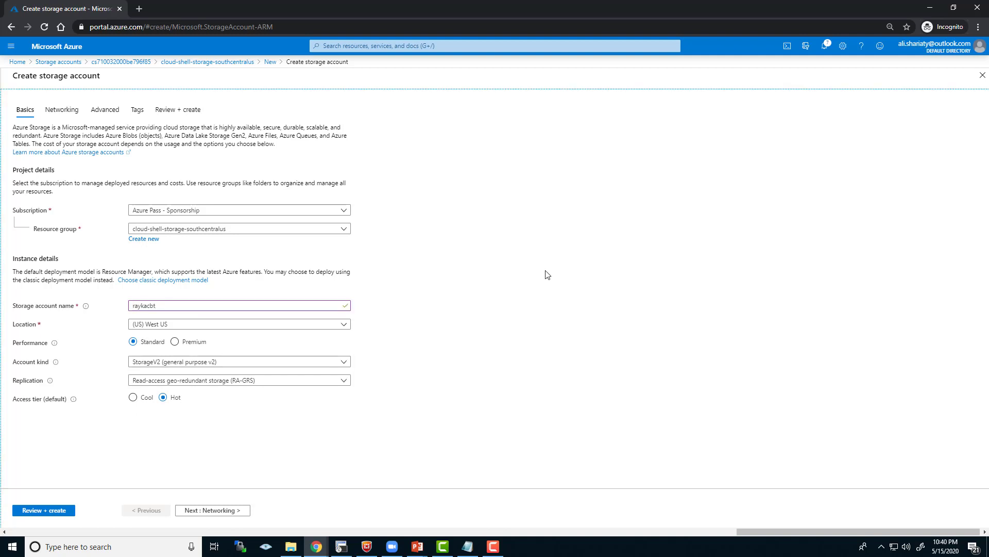
click(341, 328)
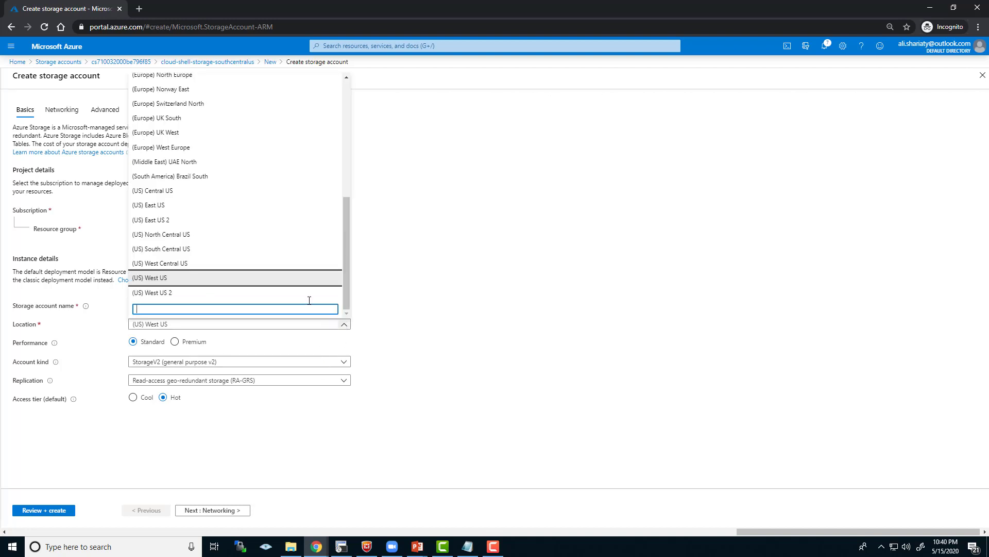
click(254, 249)
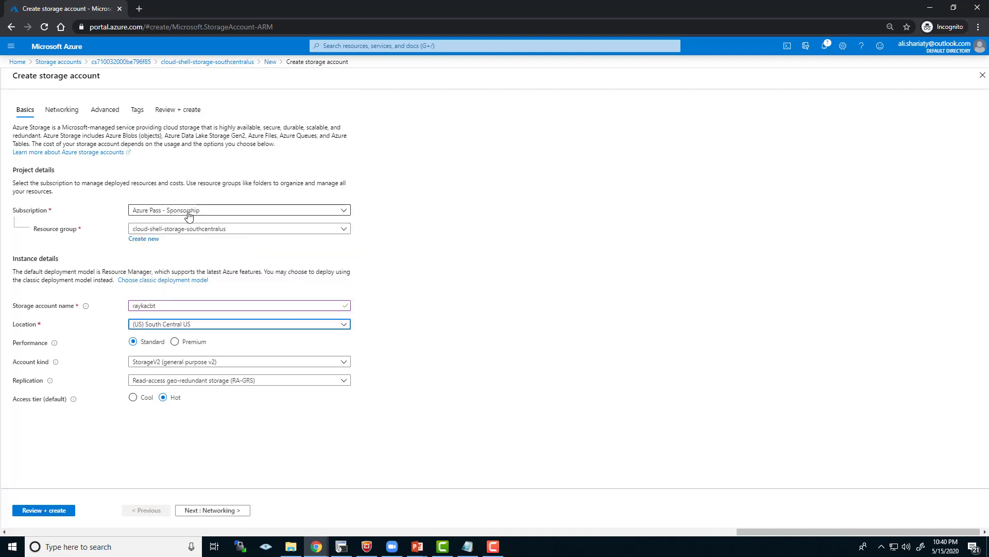
- Create the storage account with default networking and advanced settings and no tags, then open the deployed resource to check its tags
click(205, 511)
click(205, 510)
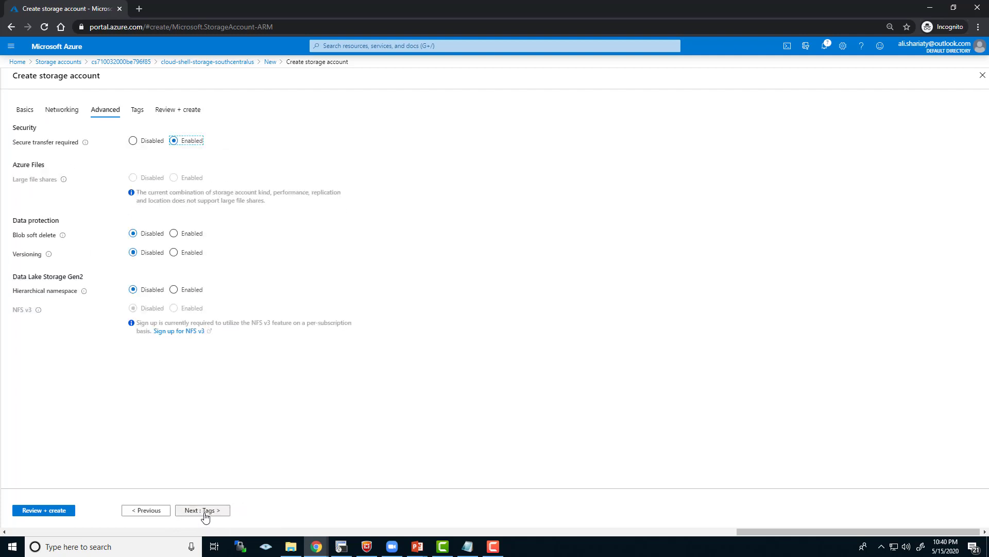
click(205, 510)
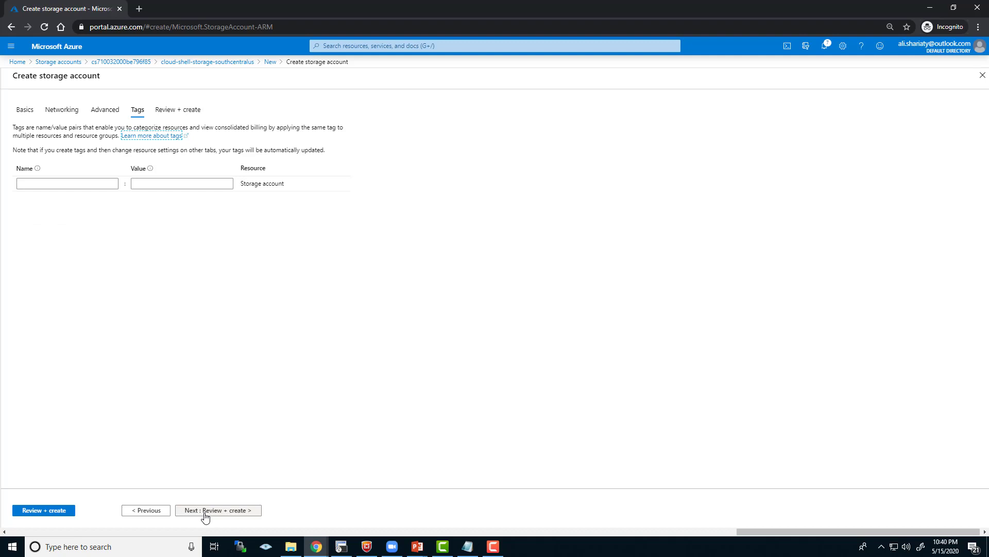
click(204, 511)
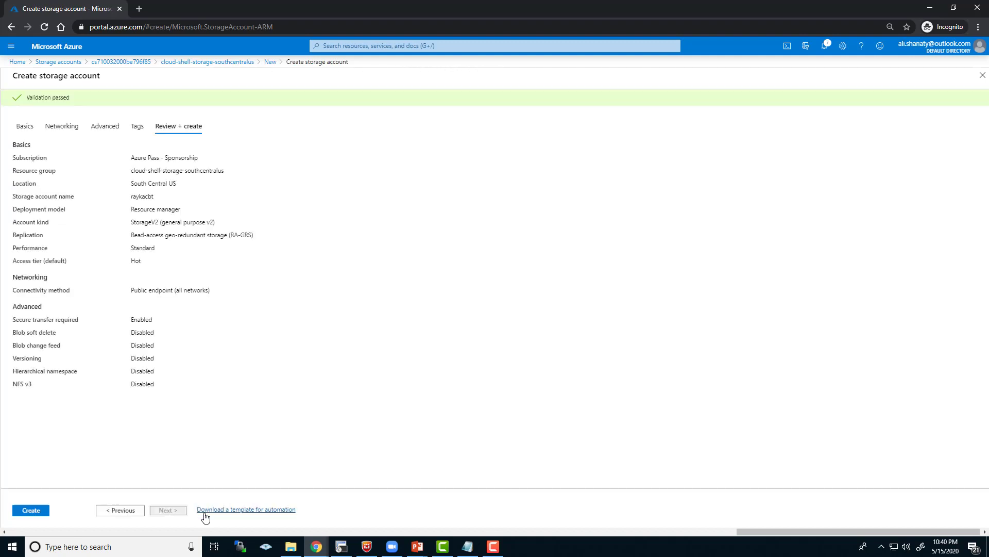
click(44, 510)
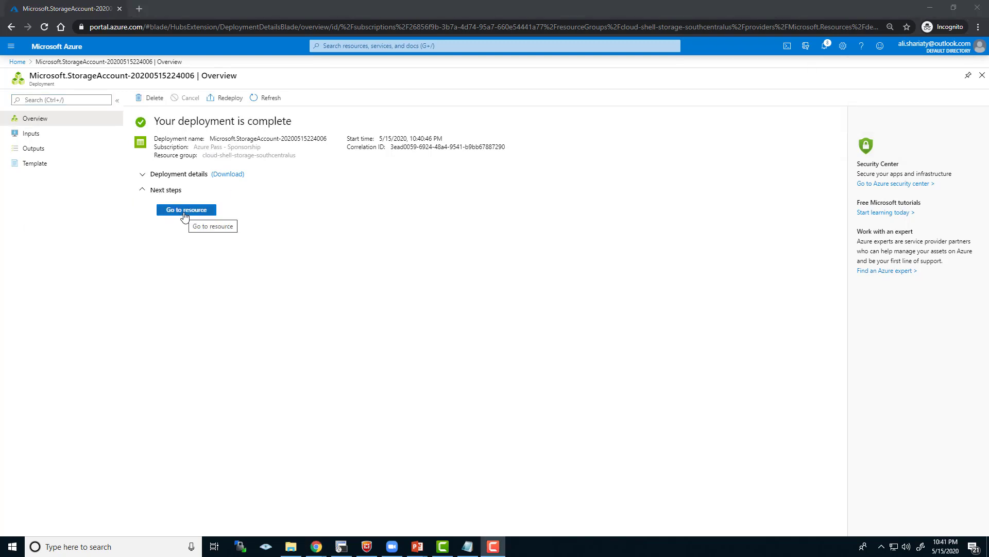
click(185, 215)
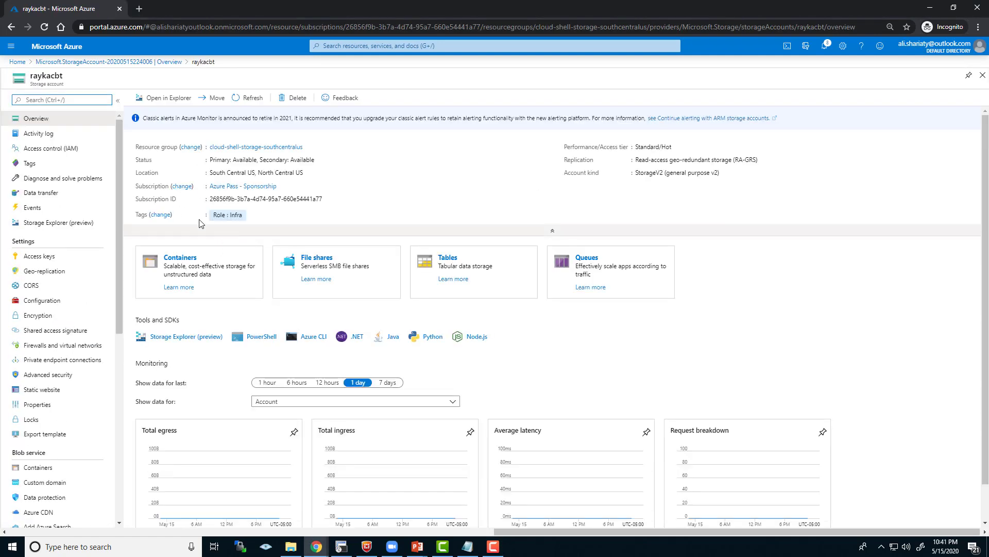
double_click(54, 77)
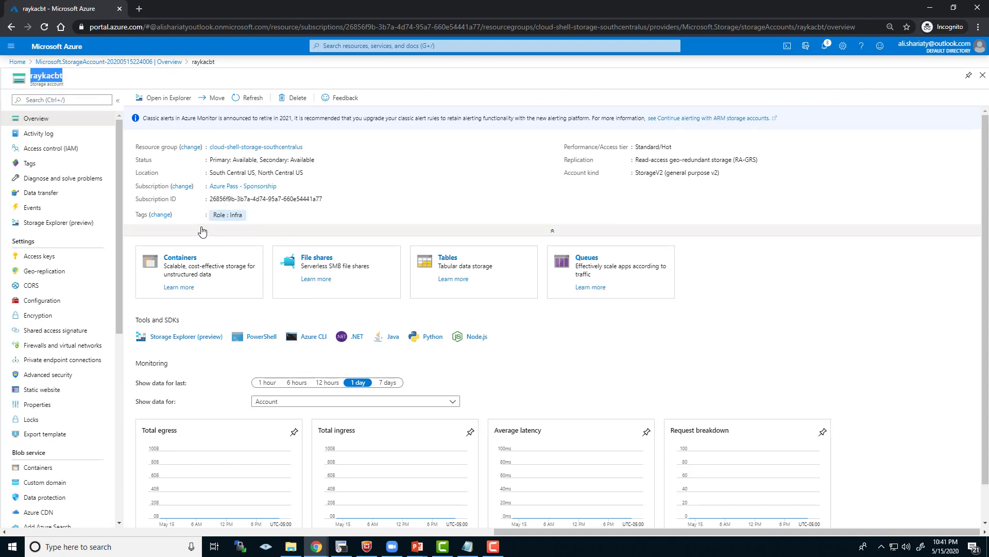